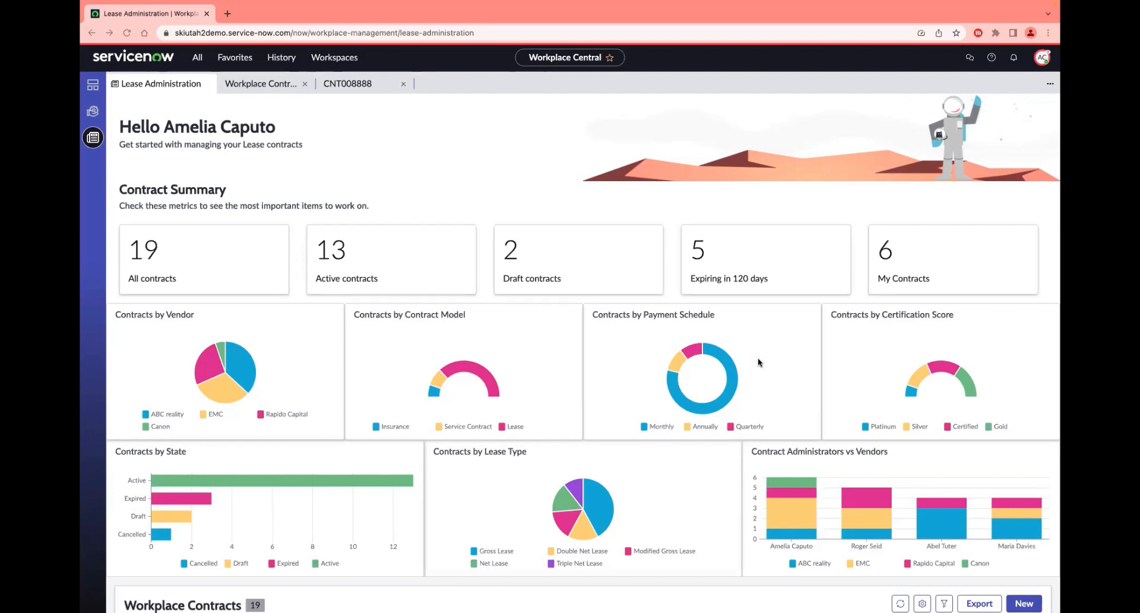
# Step: Review the Lease Administration dashboard's contract summary charts and the Workplace Contracts list, including its expiration column
pyautogui.scroll(-3, 728, 386)
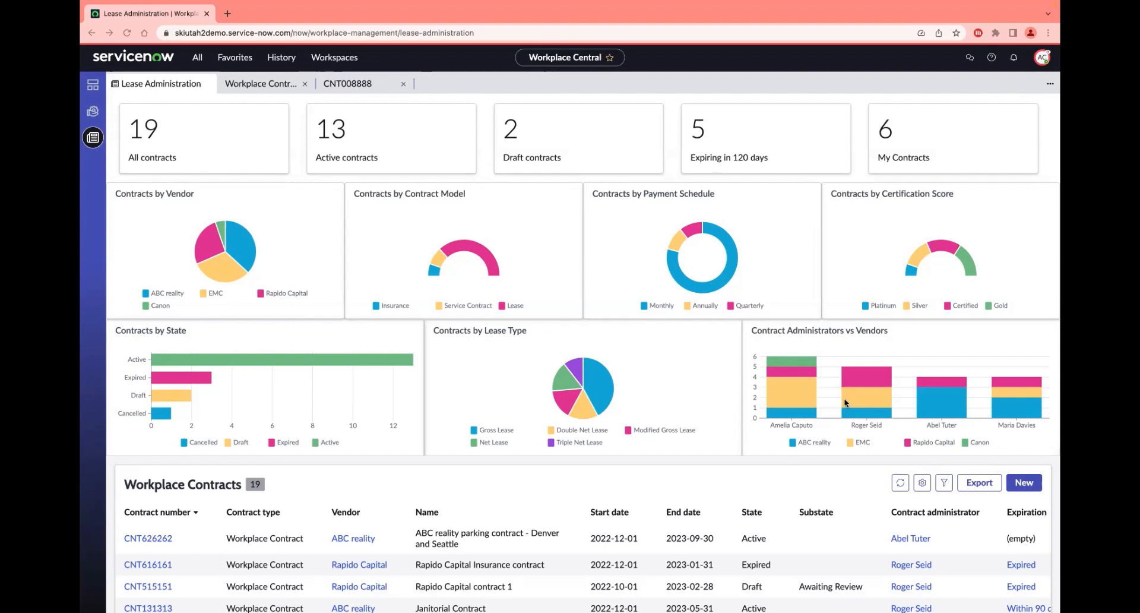
pyautogui.scroll(-1, 758, 405)
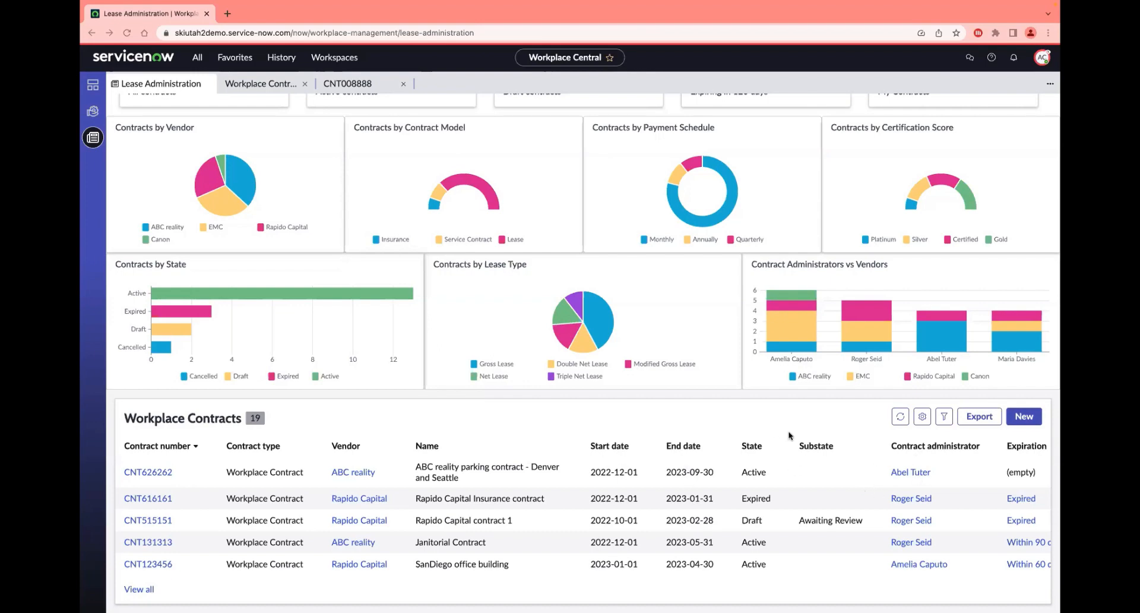
pyautogui.hscroll(2, 956, 484)
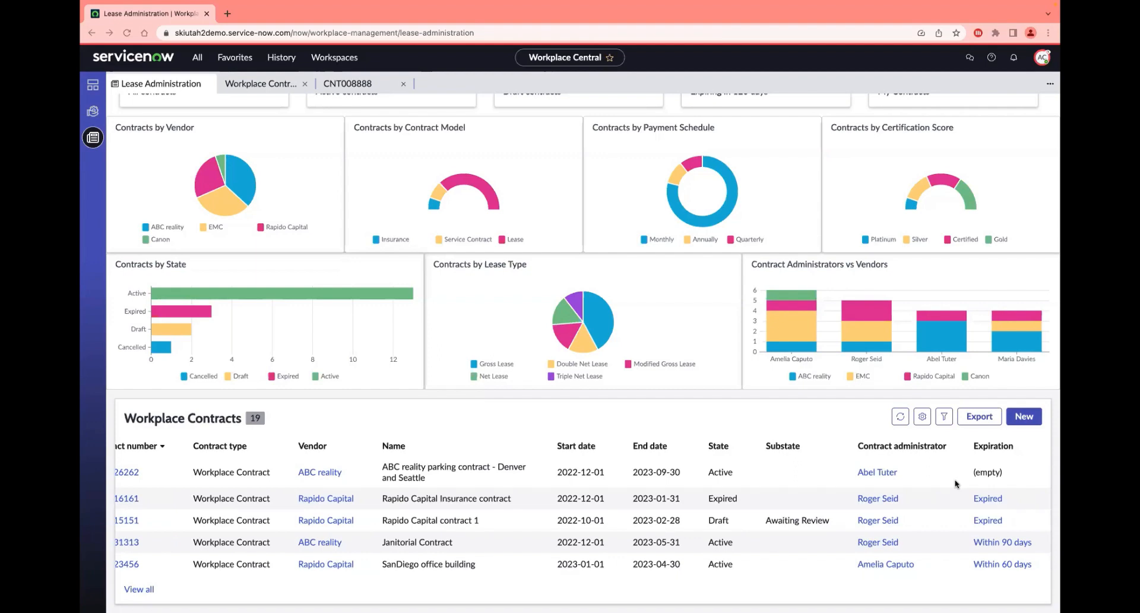
pyautogui.click(485, 423)
pyautogui.hscroll(-2, 485, 424)
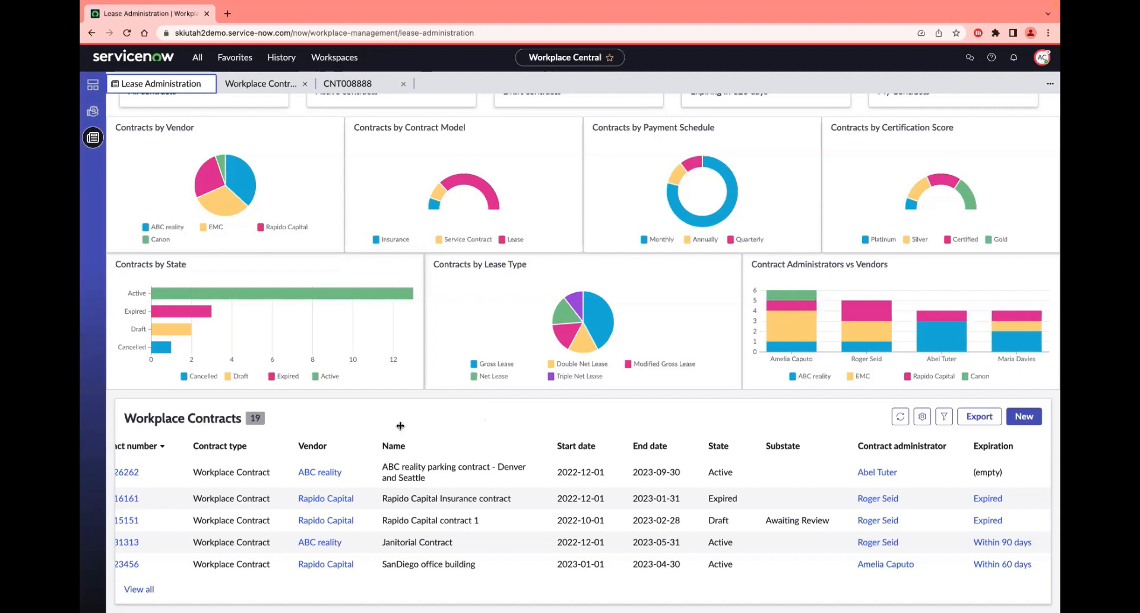
pyautogui.scroll(3, 372, 422)
pyautogui.scroll(1, 370, 425)
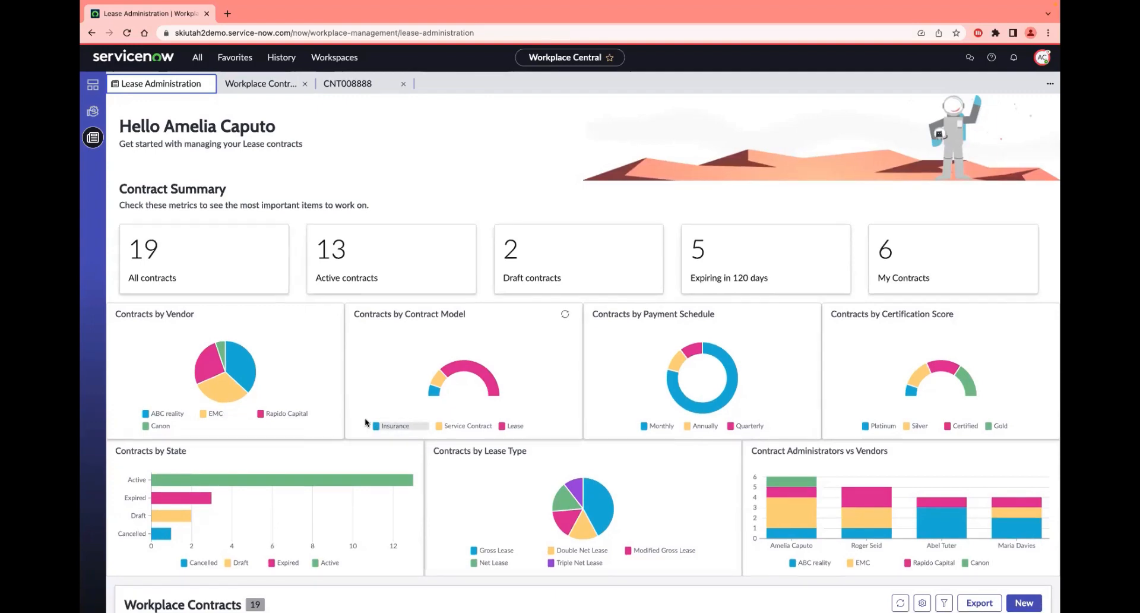
pyautogui.scroll(-4, 364, 418)
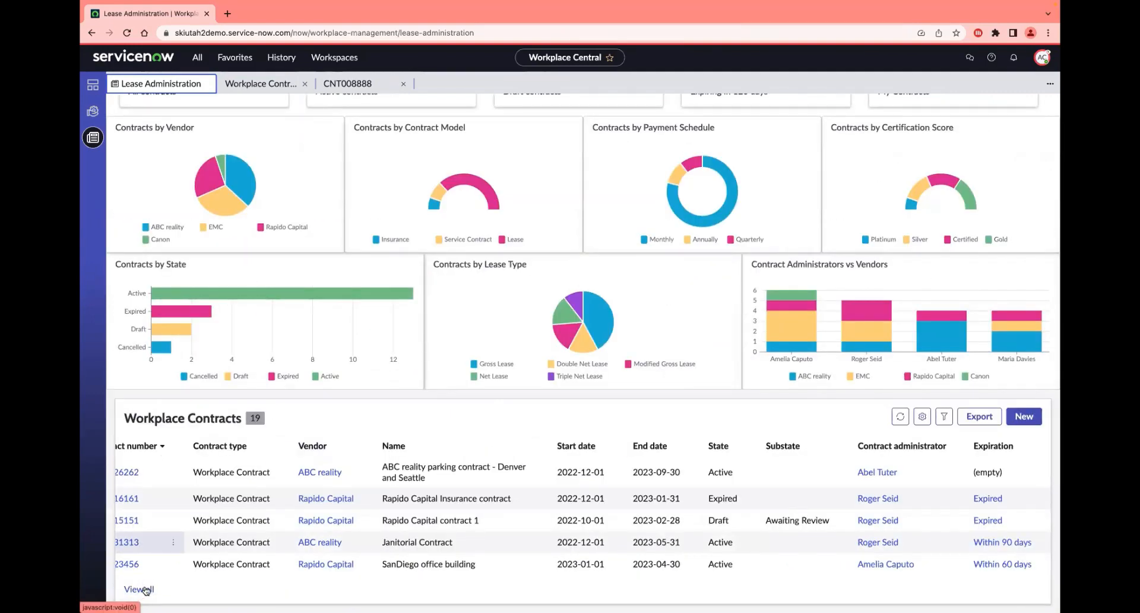
# Step: Check the Workplace Contracts list and examine the Common Area Maintenance Contract's general, financial and renewal details
pyautogui.click(258, 86)
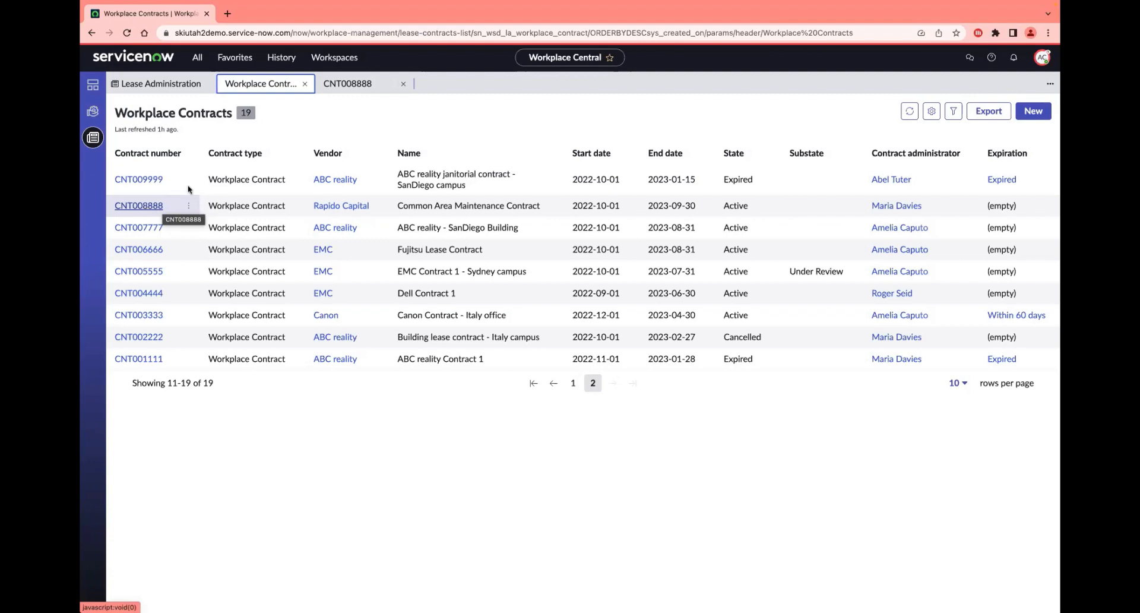
pyautogui.click(344, 84)
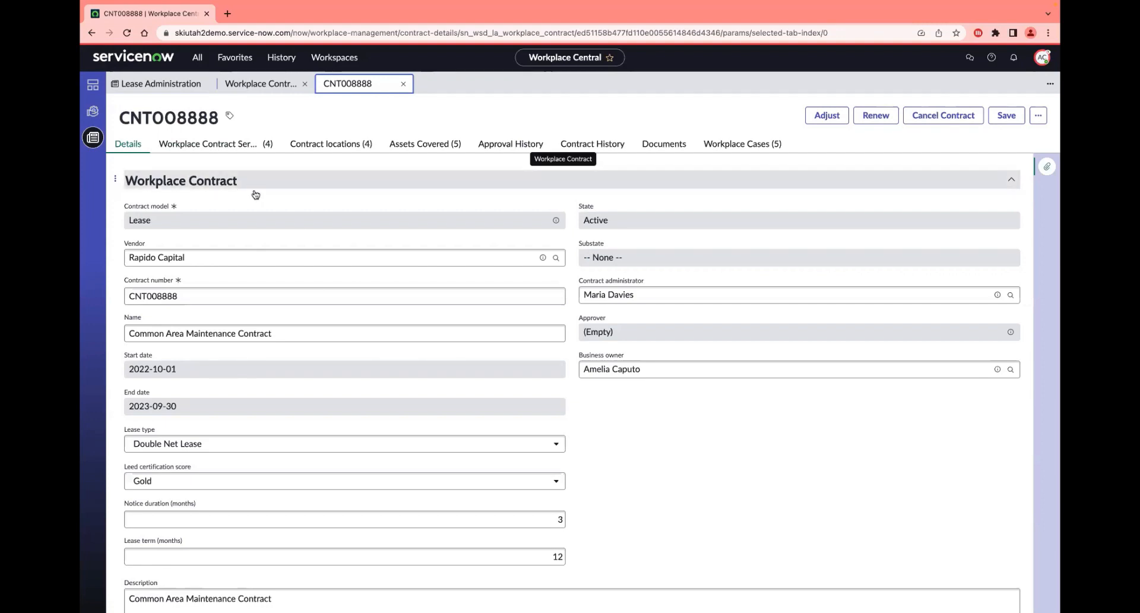
pyautogui.scroll(-1, 257, 243)
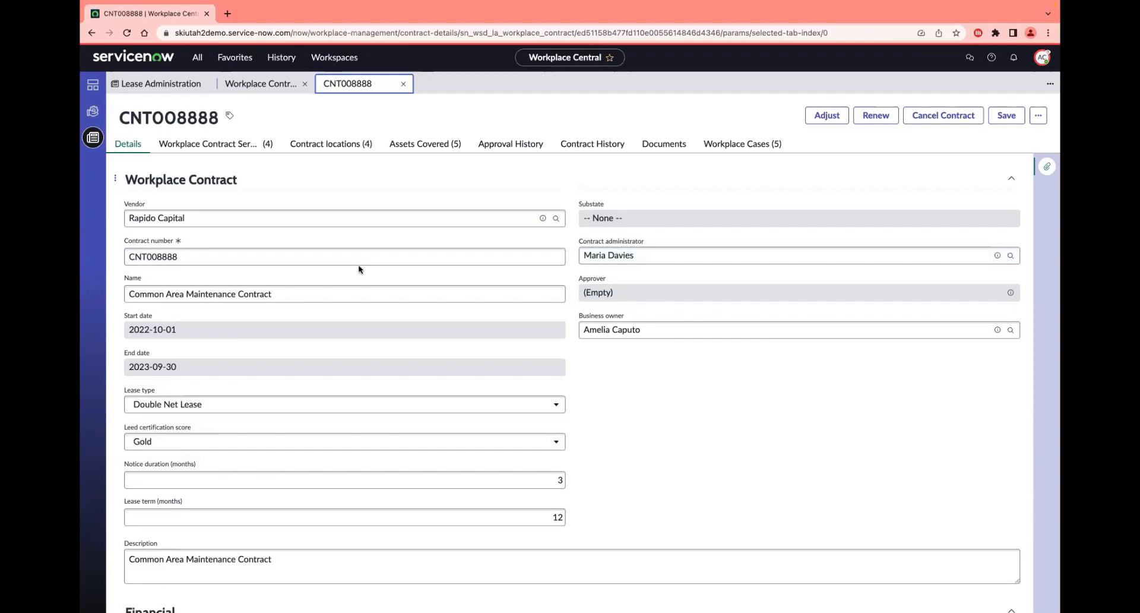
pyautogui.scroll(-2, 297, 297)
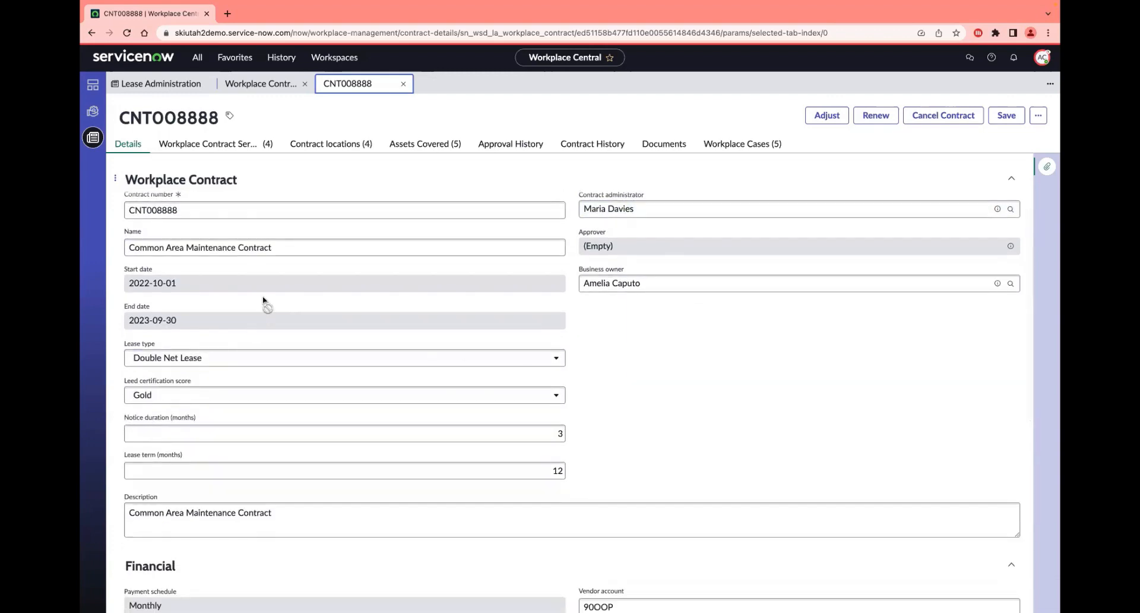
pyautogui.scroll(-5, 263, 297)
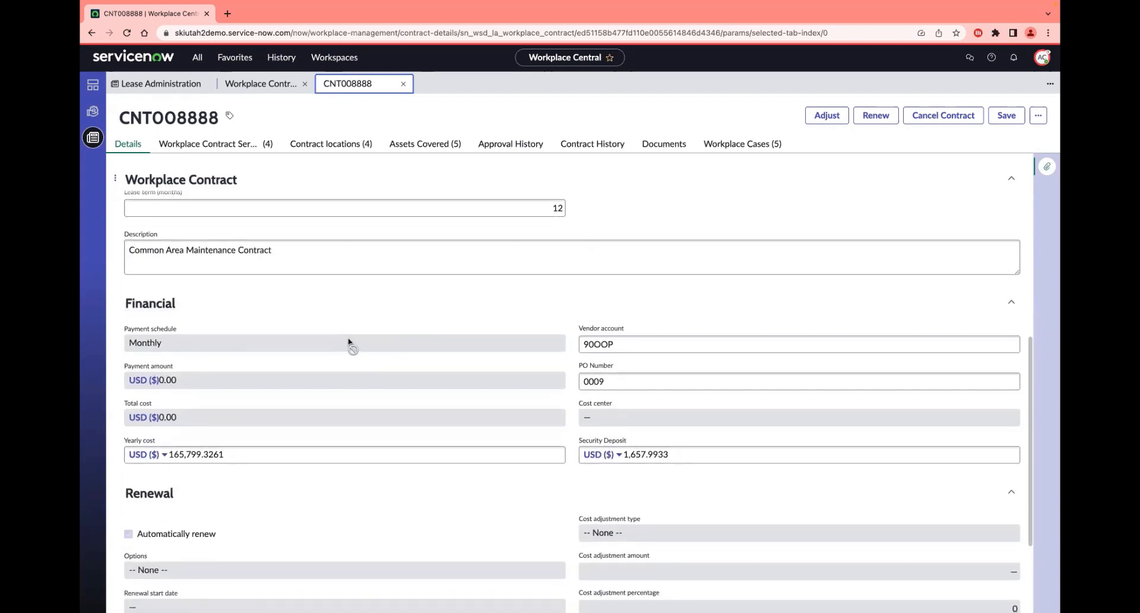
pyautogui.scroll(-3, 325, 353)
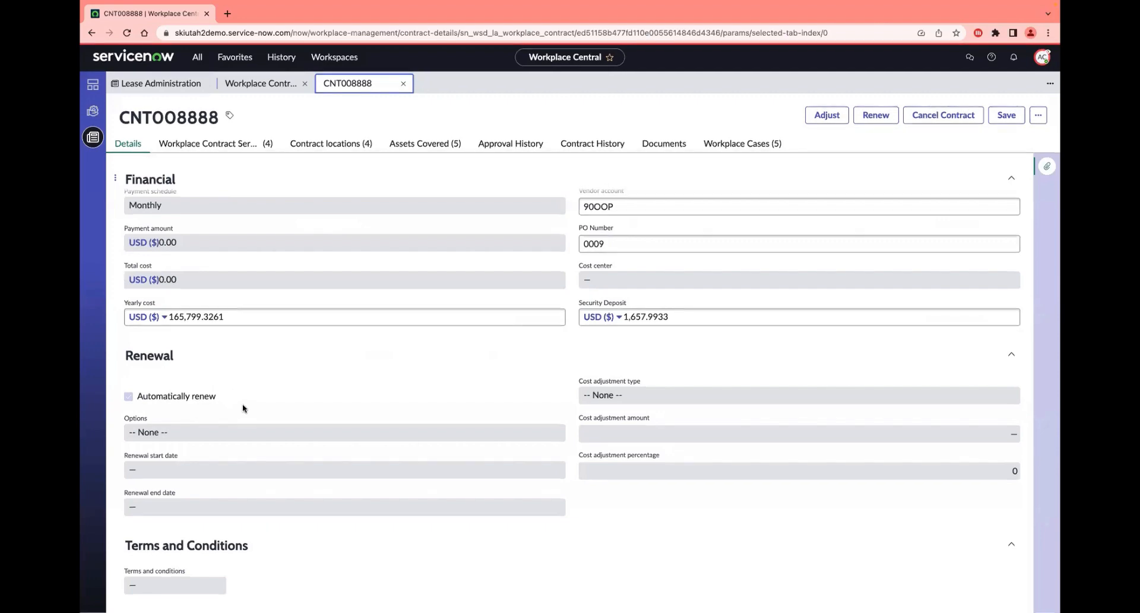
pyautogui.scroll(10, 249, 402)
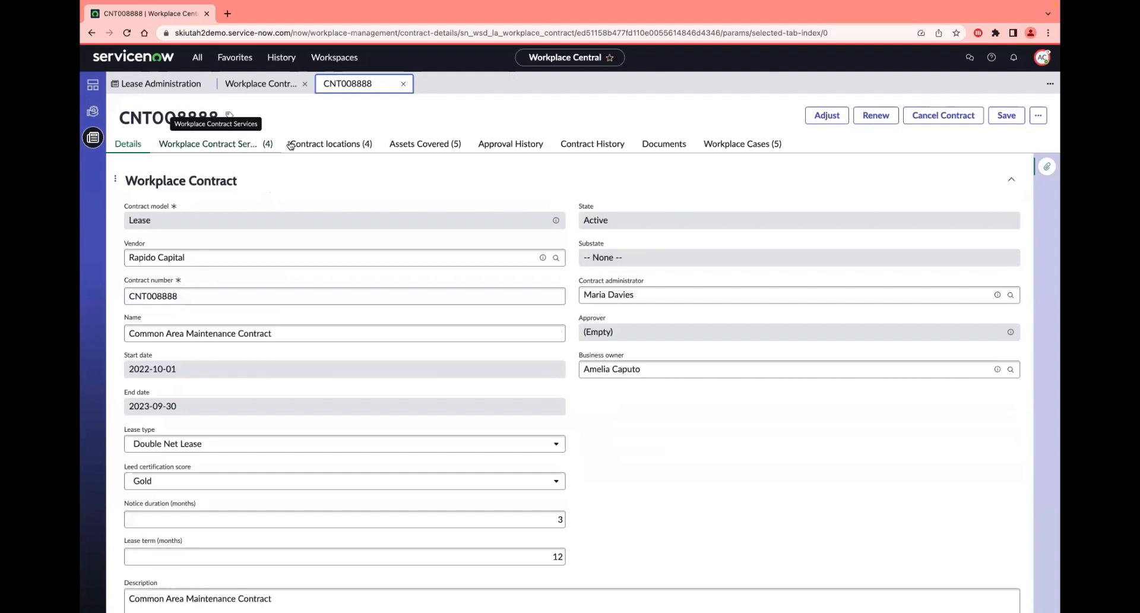
# Step: View the contract's workplace services, inspect the Common Area - East 001 service record, and return to the services list
pyautogui.click(205, 146)
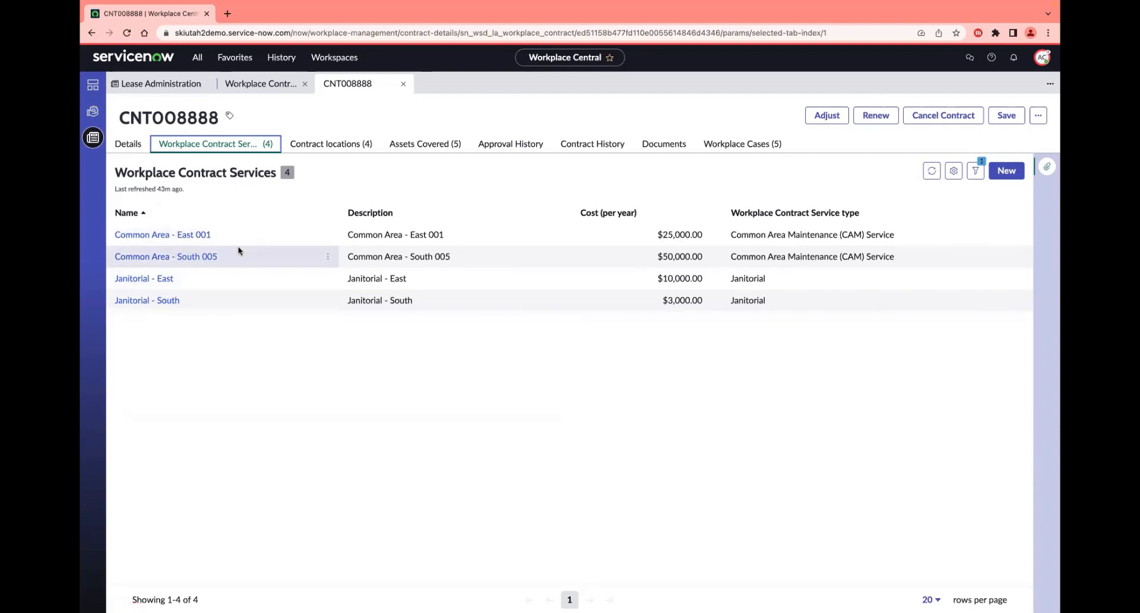
pyautogui.click(201, 236)
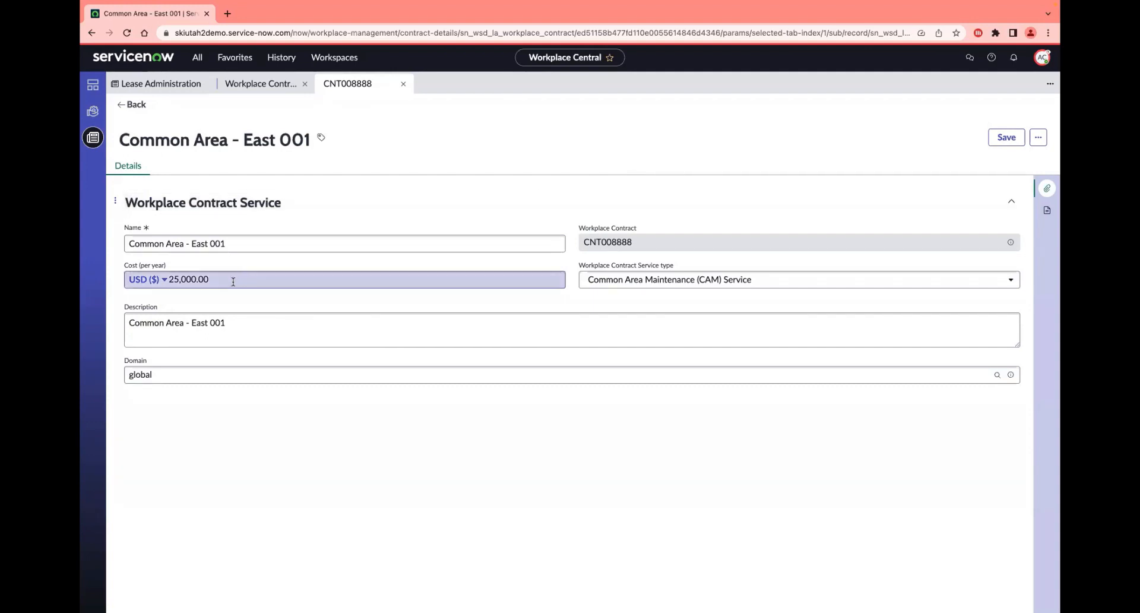
pyautogui.click(119, 111)
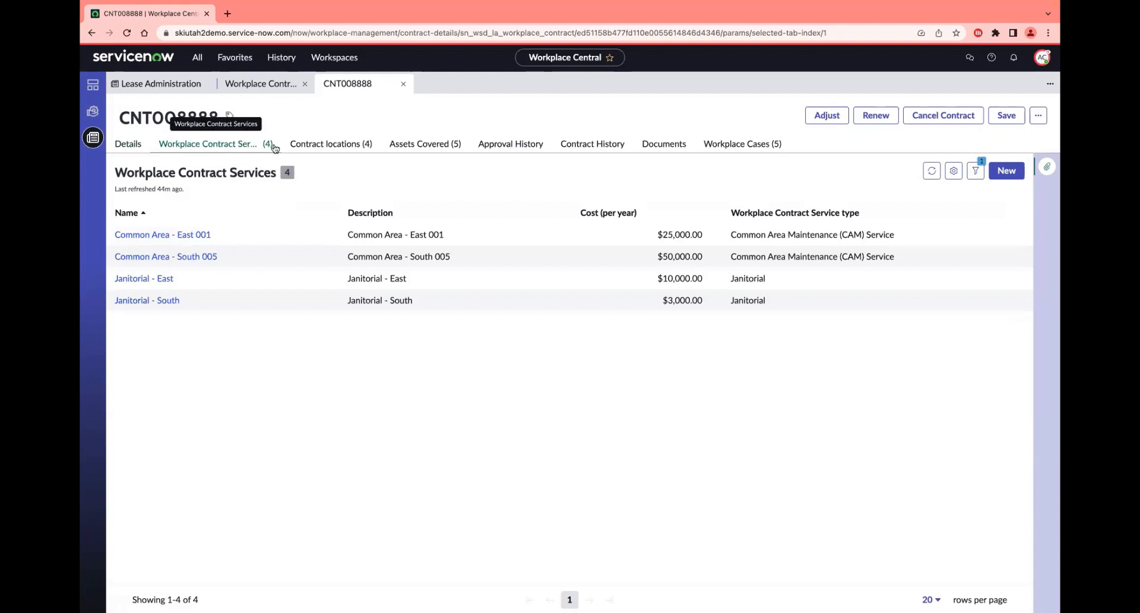
# Step: View the contract's locations, inspect the Denver location record, and return to the locations list
pyautogui.click(354, 147)
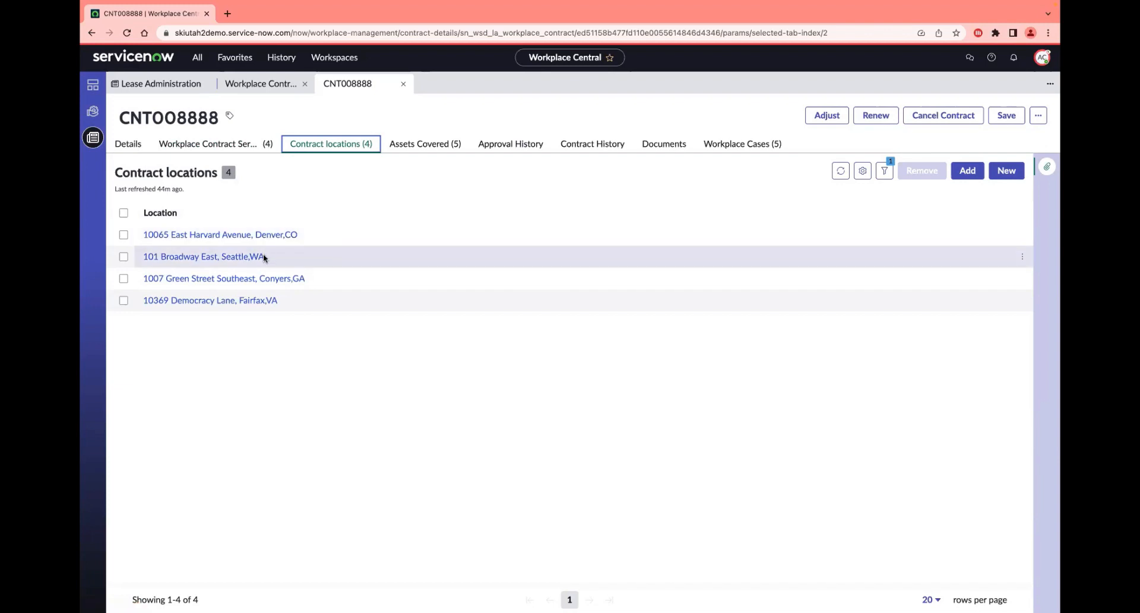
pyautogui.click(247, 239)
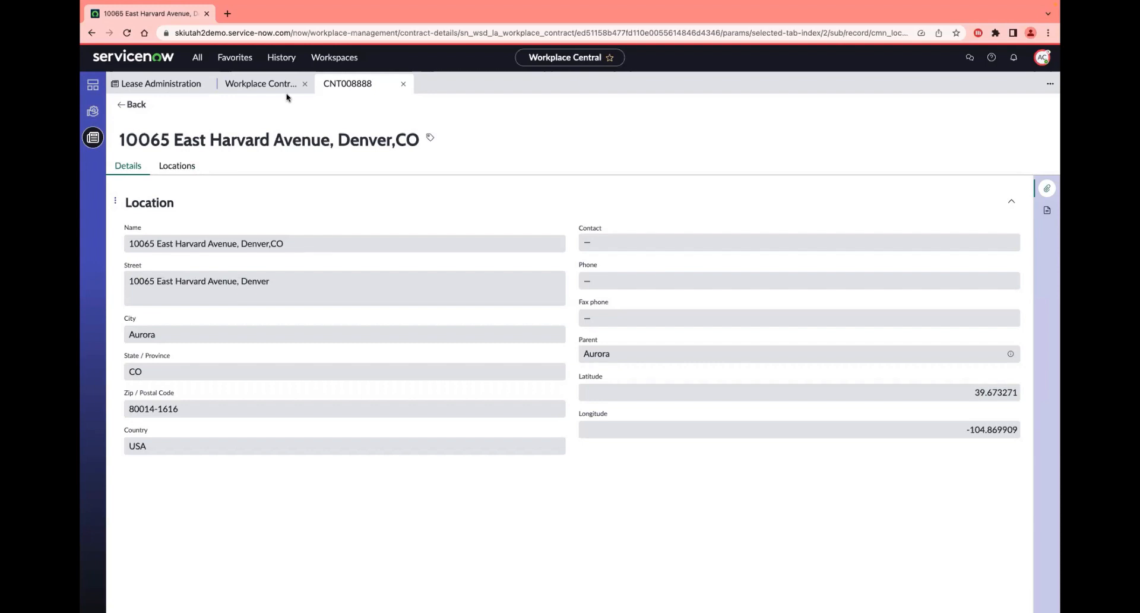
pyautogui.click(135, 104)
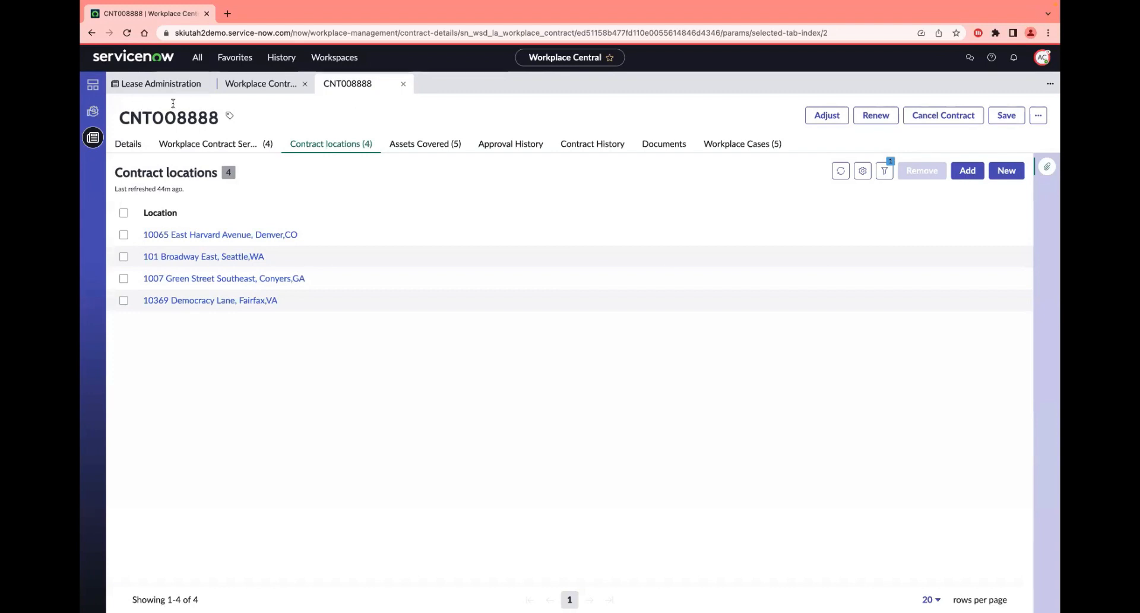
# Step: View the contract's covered assets and inspect the F10004 True 3-Door Glass Merchandiser record with its component assets
pyautogui.click(448, 149)
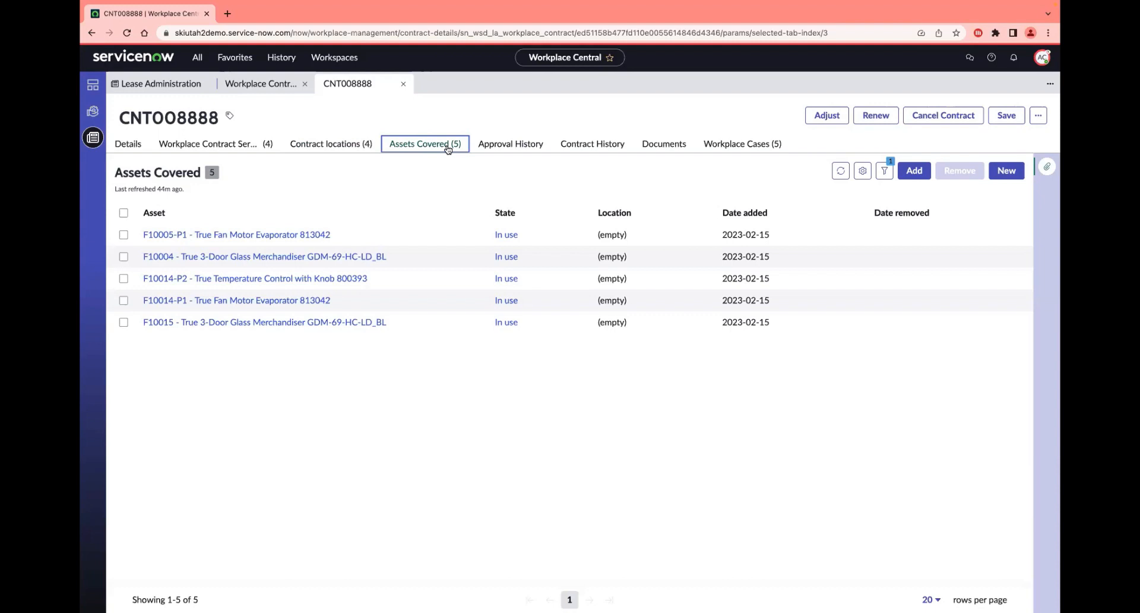
pyautogui.click(238, 258)
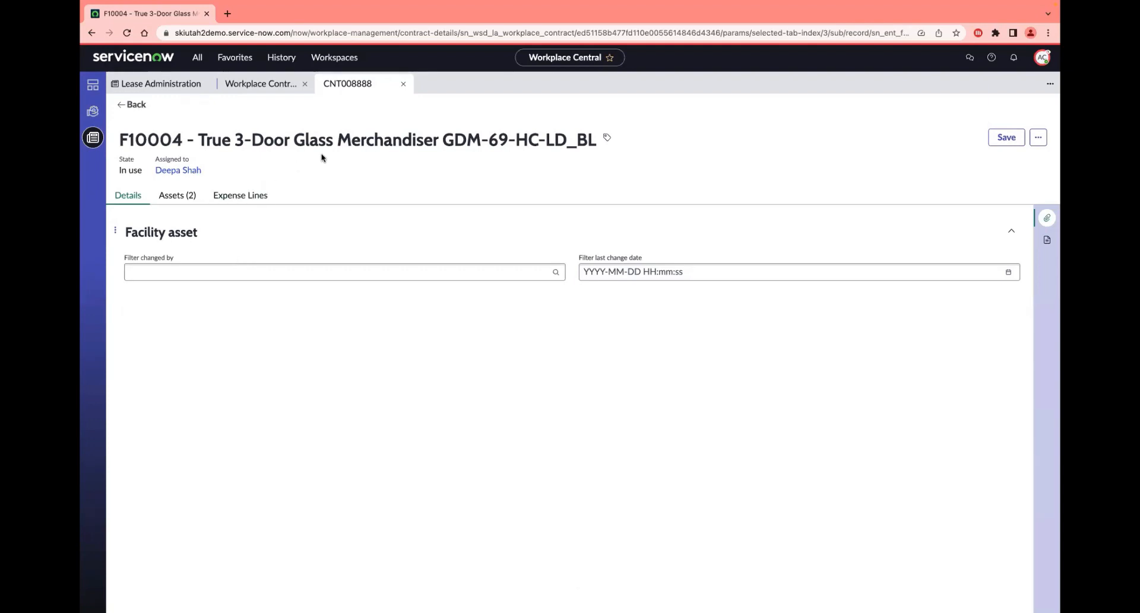
pyautogui.click(181, 200)
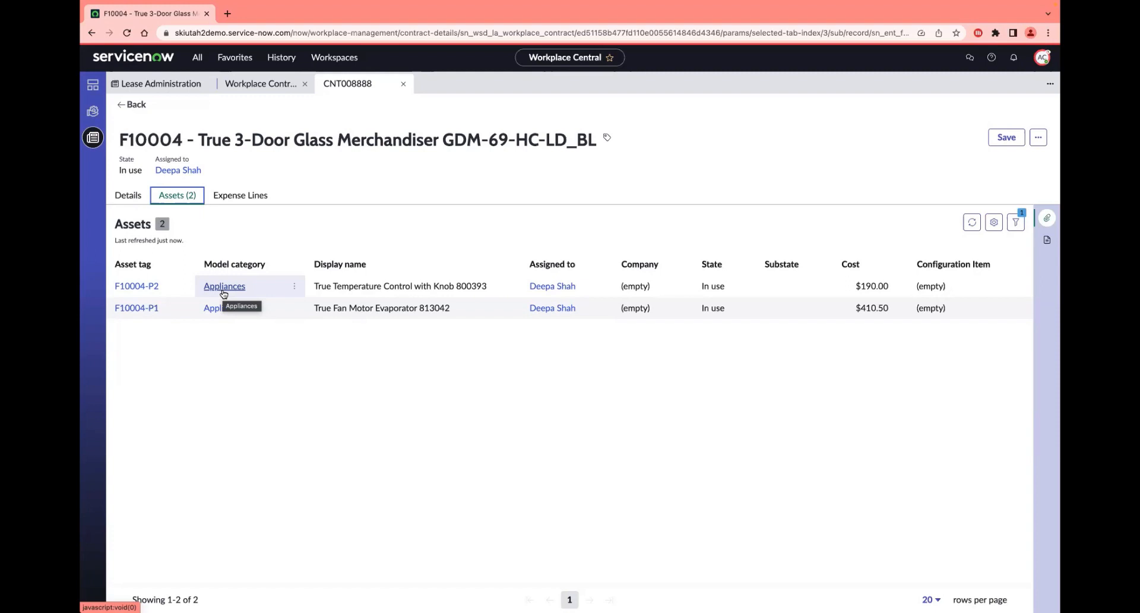
pyautogui.click(141, 196)
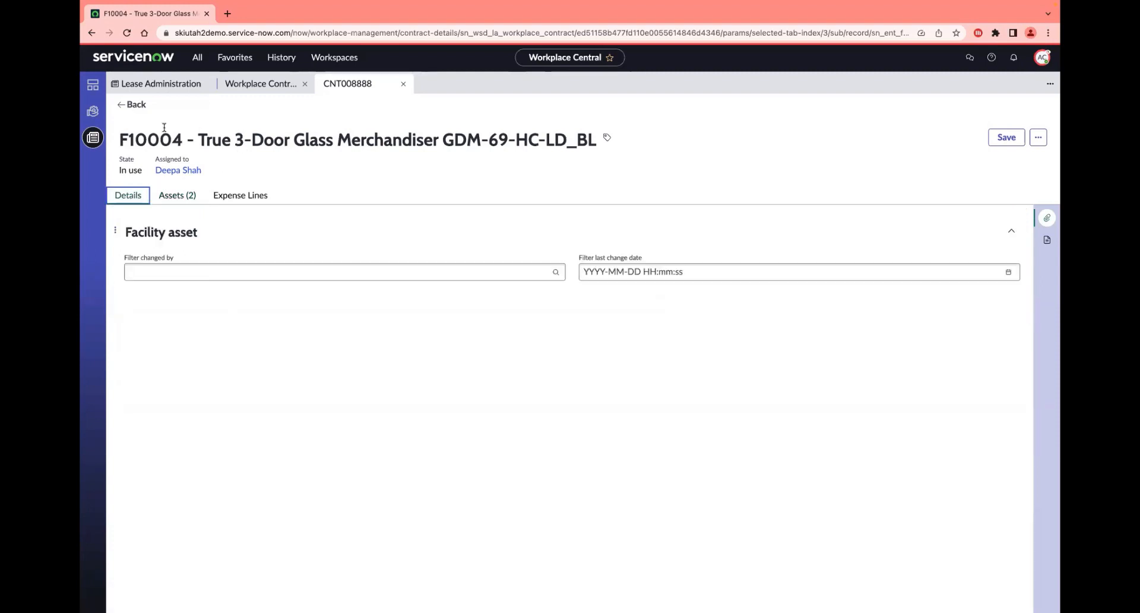
pyautogui.click(133, 105)
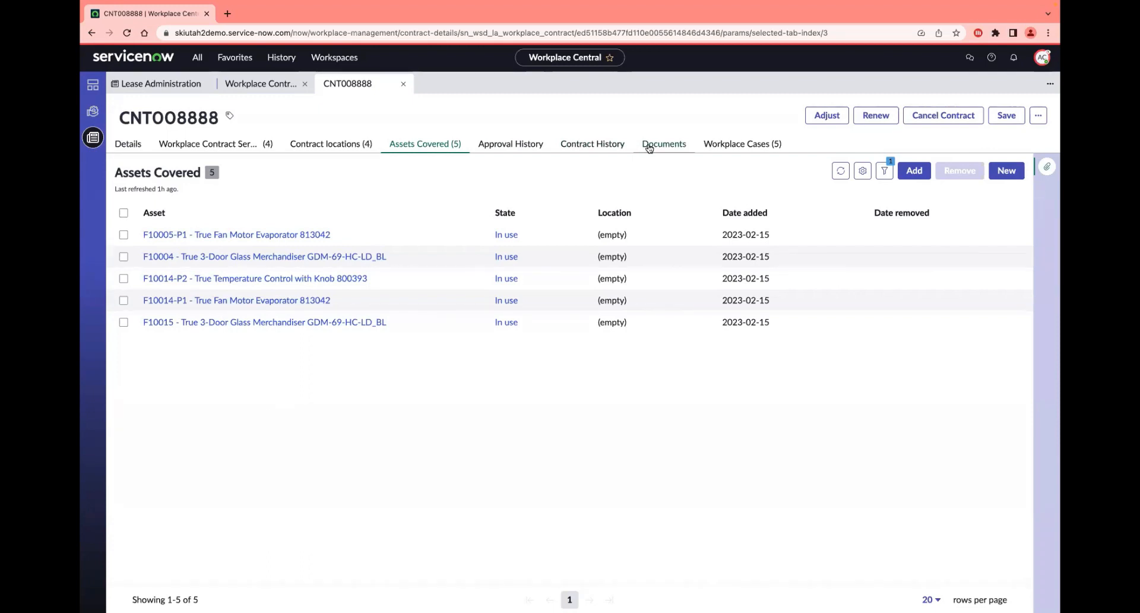
# Step: Review the contract's workplace case about raising move requests to the new spaces, and return to the Lease Administration page
pyautogui.click(736, 146)
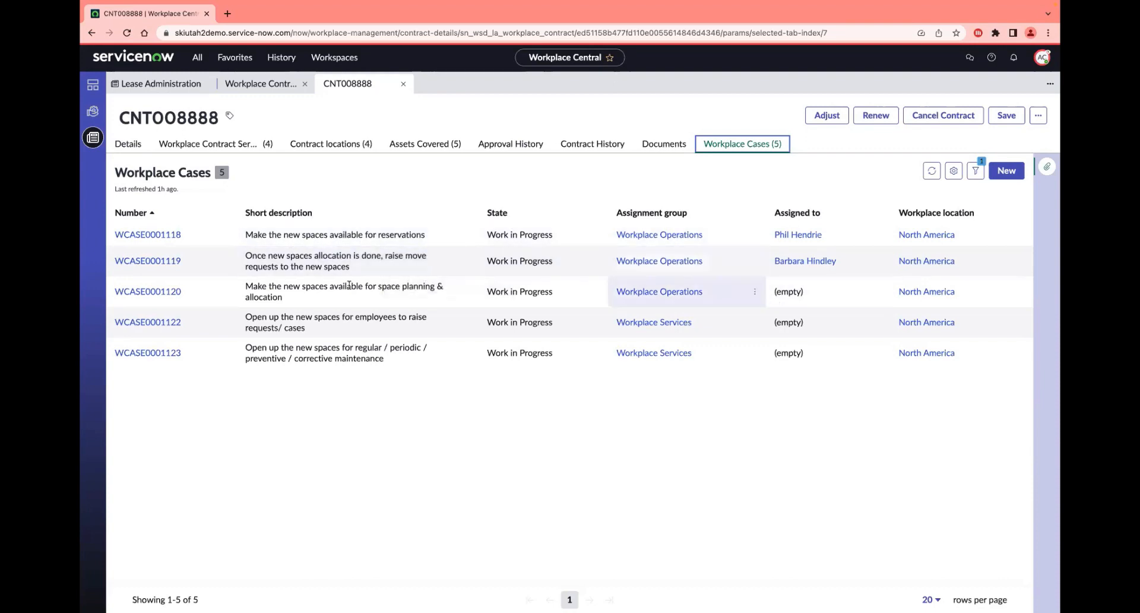
pyautogui.click(175, 262)
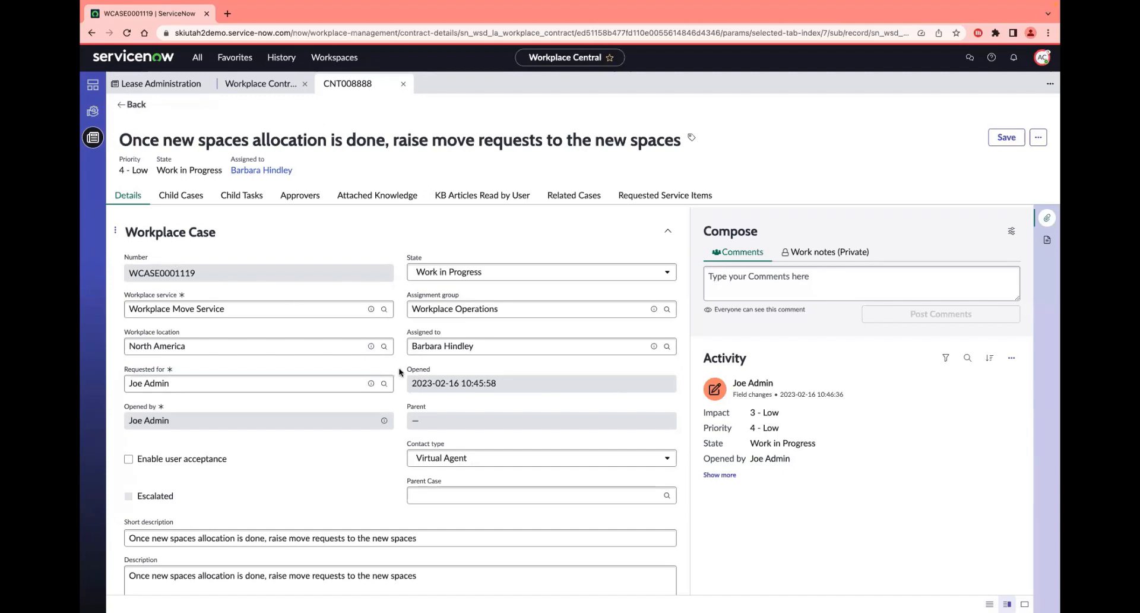
pyautogui.scroll(-2, 409, 372)
pyautogui.scroll(-1, 380, 378)
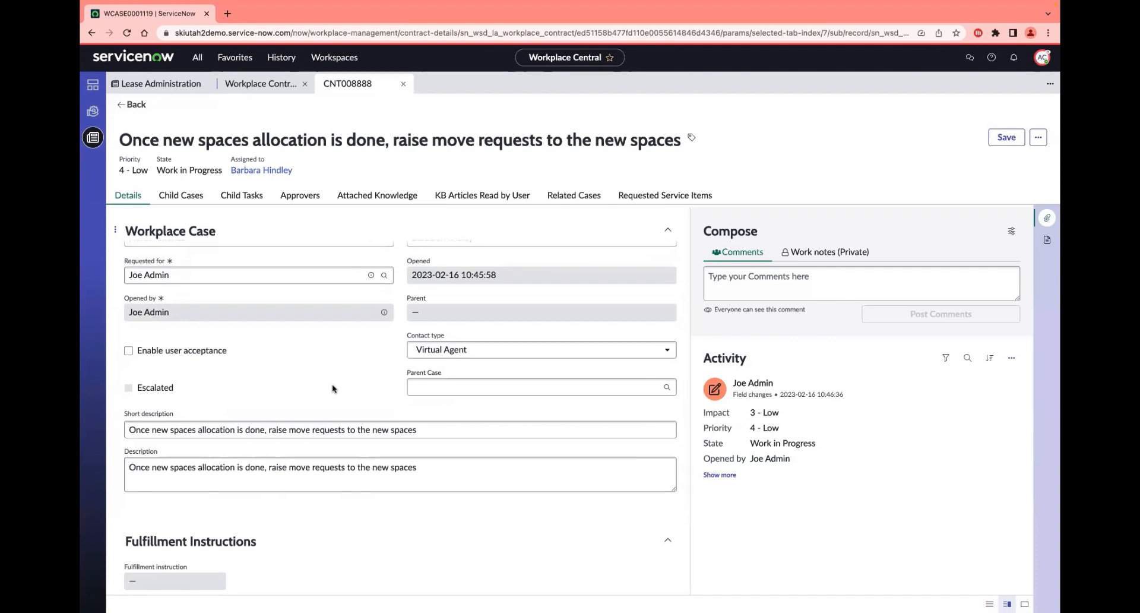
pyautogui.scroll(-2, 333, 384)
pyautogui.scroll(5, 332, 383)
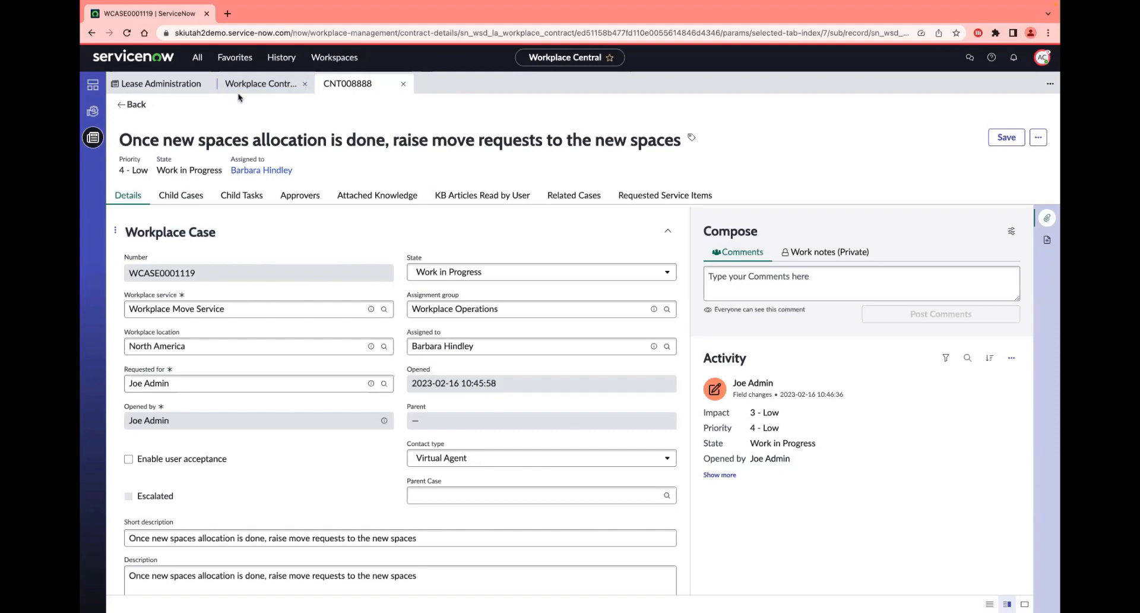
pyautogui.click(172, 84)
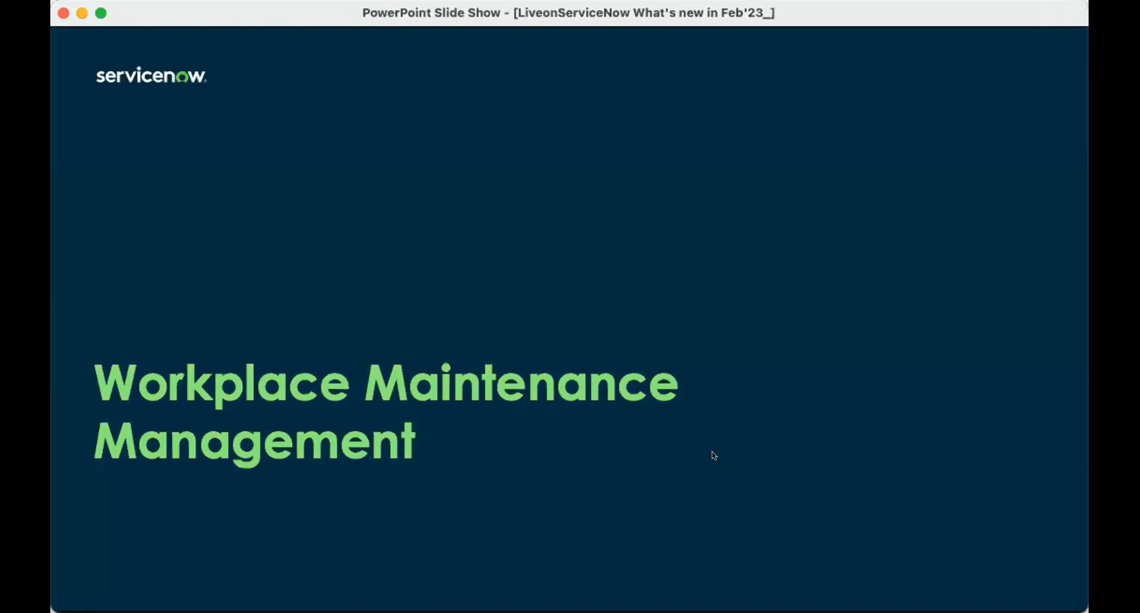
pyautogui.click(704, 442)
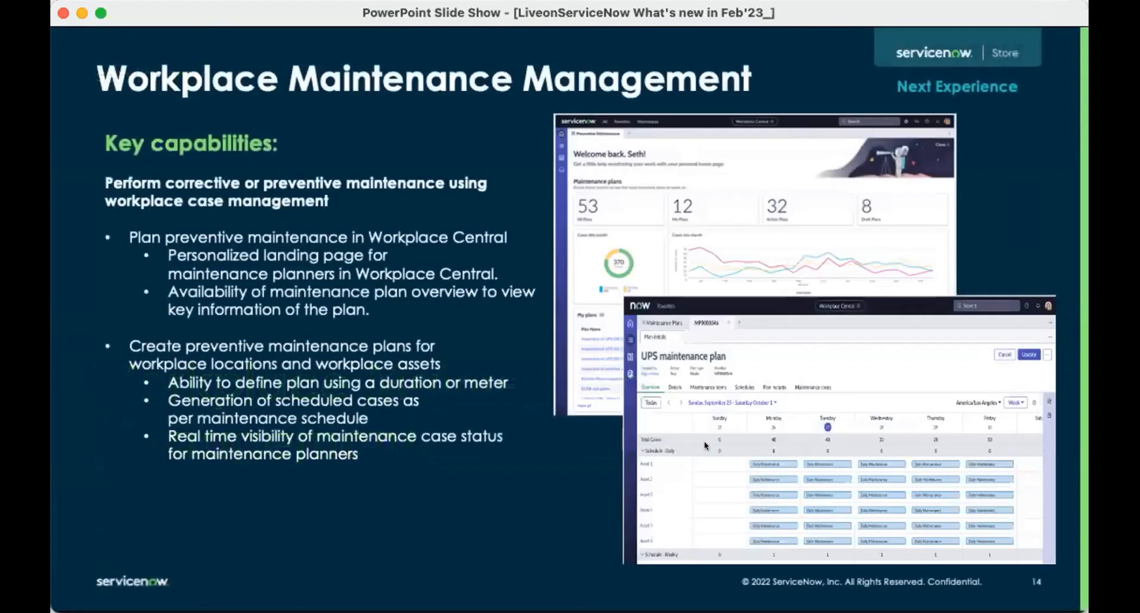
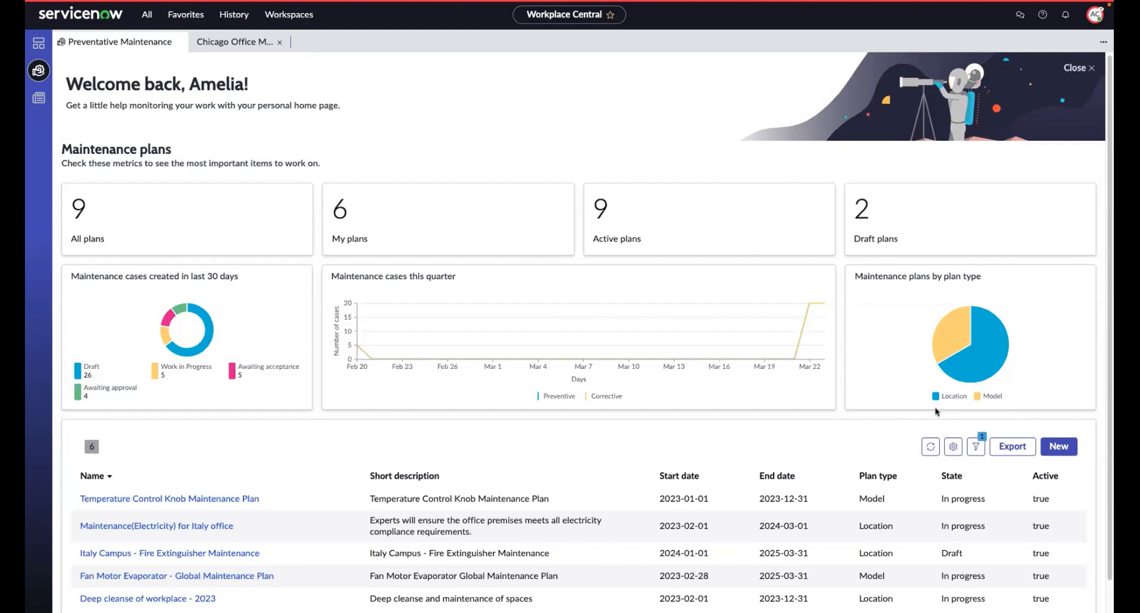
# Step: Start a new maintenance plan from the maintenance plans list and name it Chicago Maintenance Plan
pyautogui.scroll(-1, 934, 409)
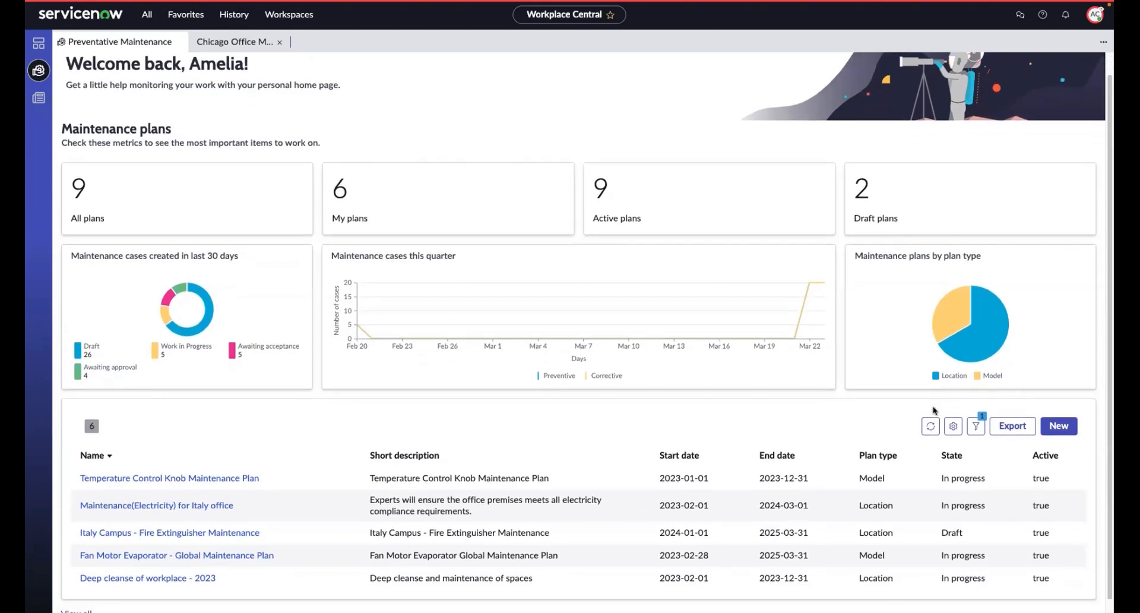
pyautogui.scroll(-1, 934, 411)
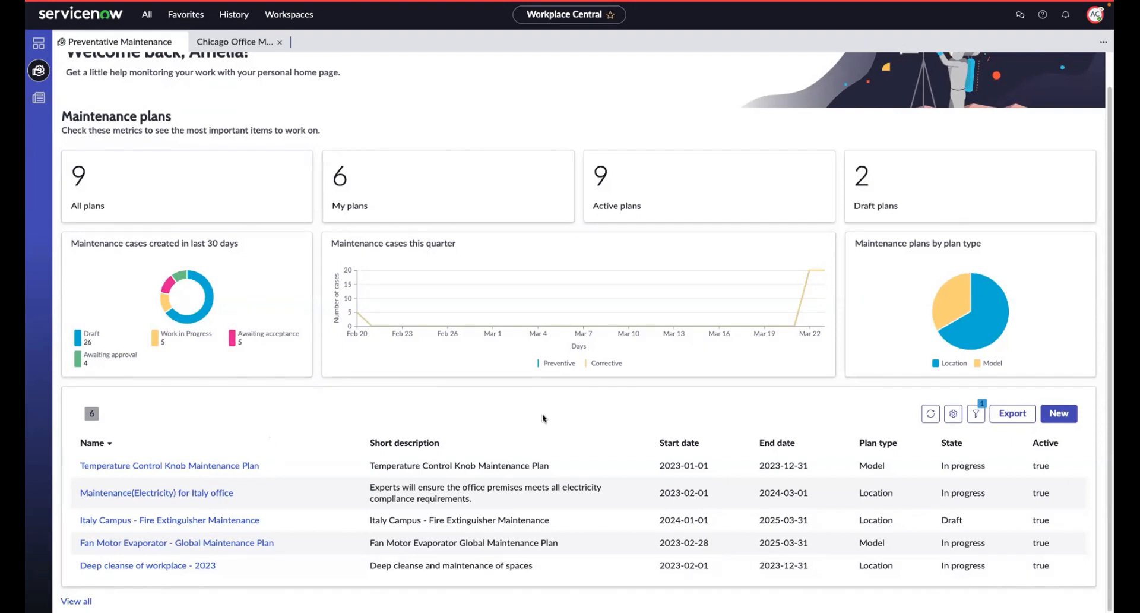
pyautogui.scroll(1, 860, 396)
pyautogui.click(1059, 415)
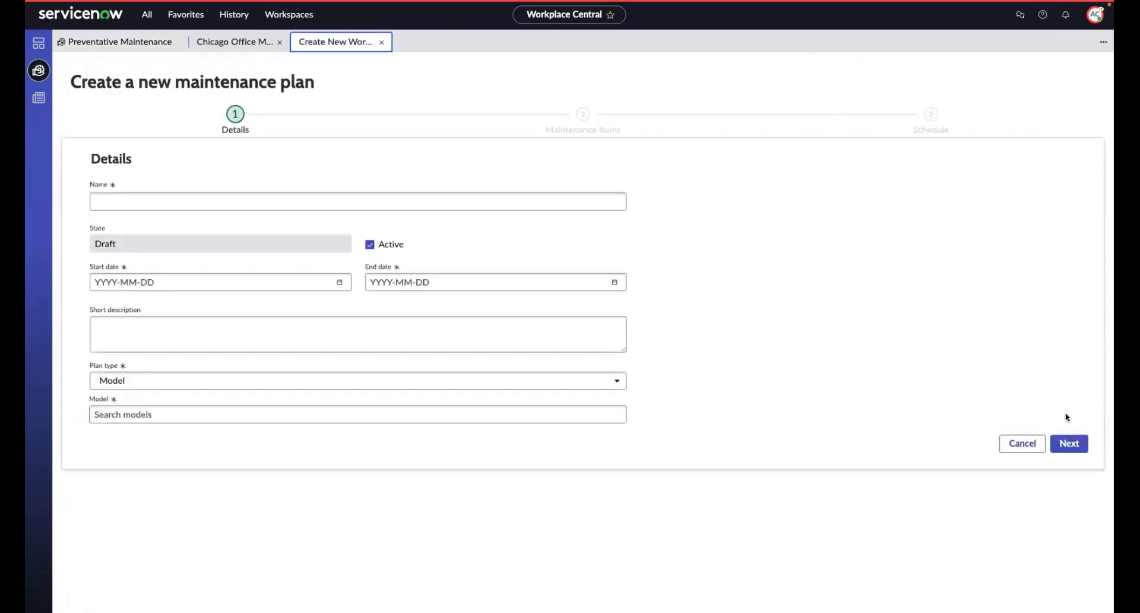
pyautogui.click(568, 193)
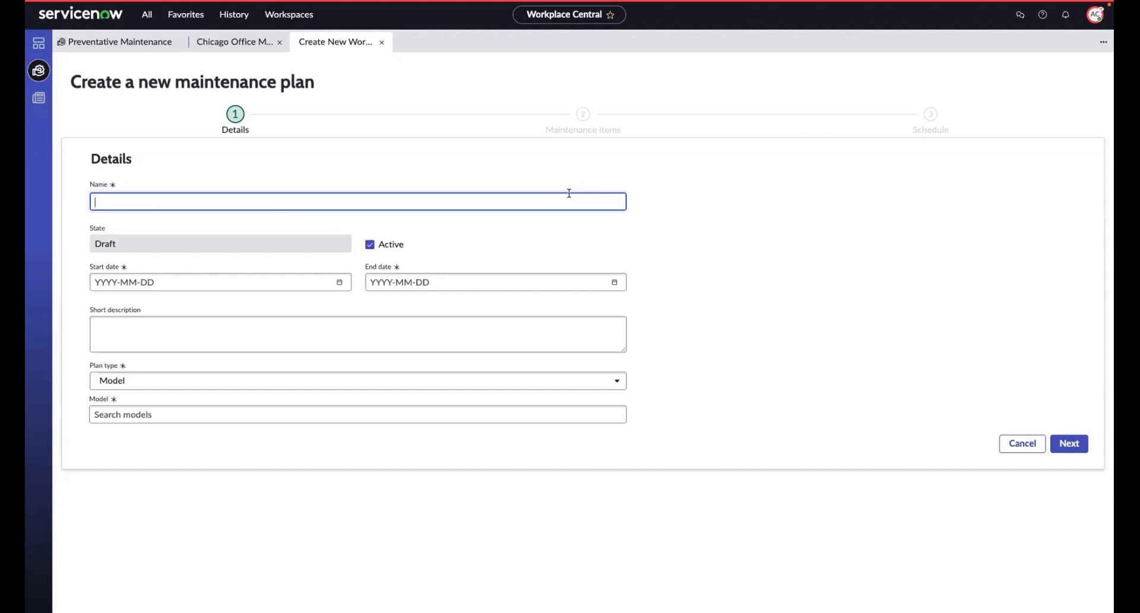
pyautogui.write('Chicago Maintenance Plan')
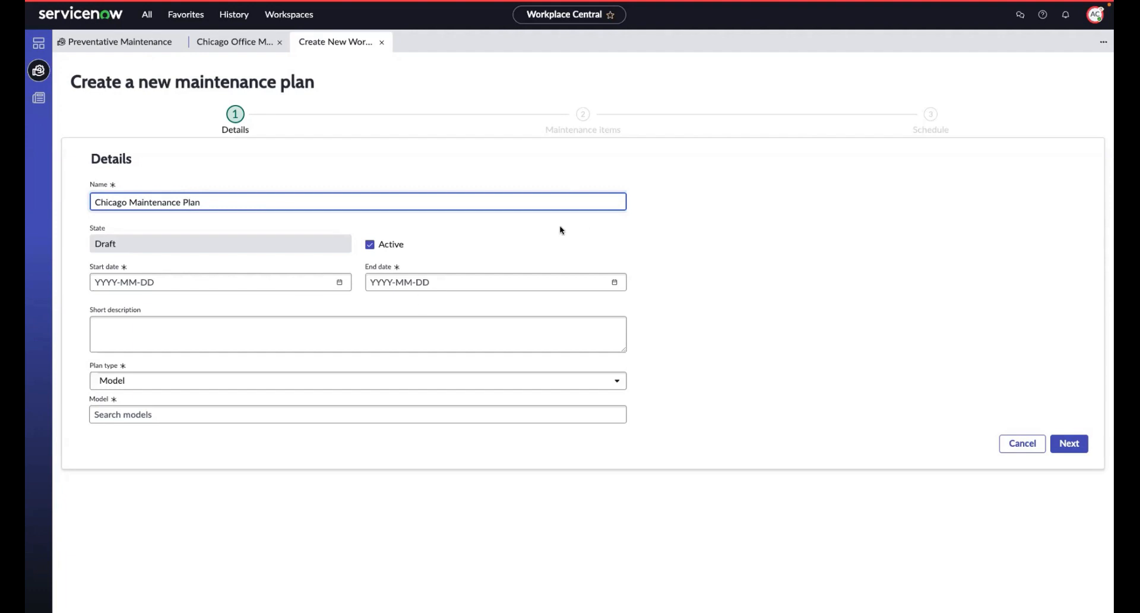
# Step: Set the maintenance plan's start date to 2023-03-23
pyautogui.click(340, 283)
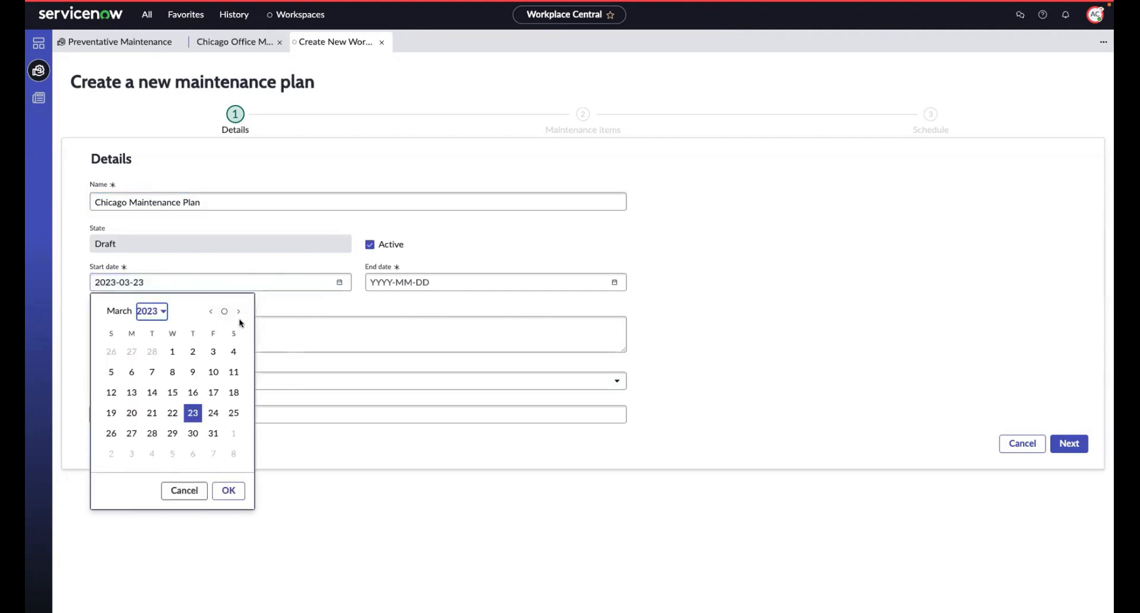
pyautogui.click(196, 412)
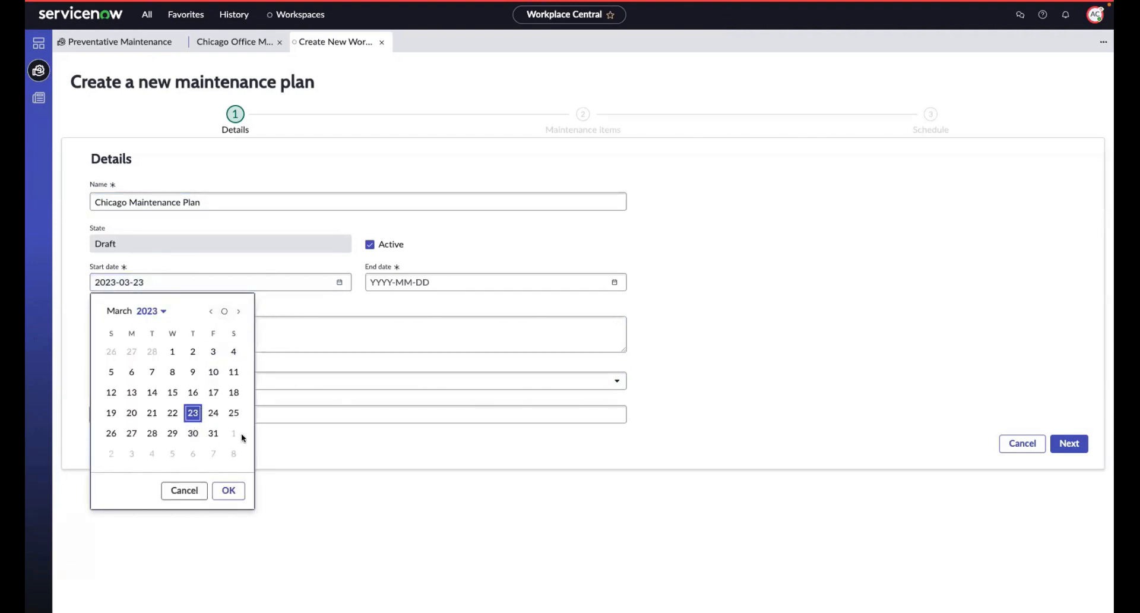
pyautogui.click(228, 490)
# Step: Set the maintenance plan's end date to 2024-02-01
pyautogui.click(534, 282)
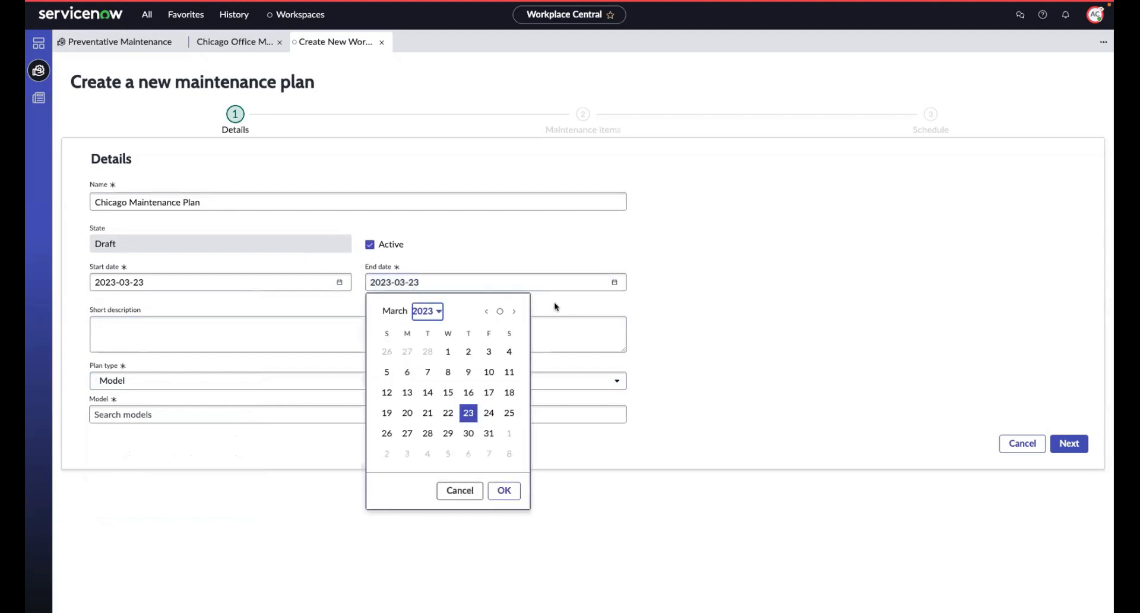
pyautogui.click(513, 311)
pyautogui.click(514, 311)
pyautogui.click(513, 312)
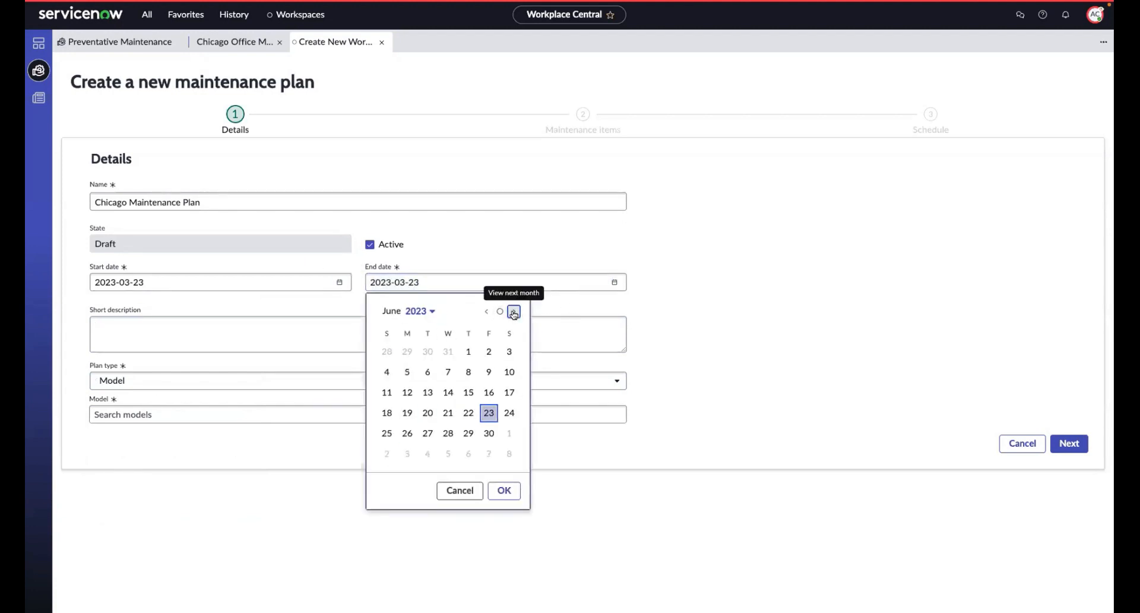
pyautogui.click(513, 311)
pyautogui.click(514, 311)
pyautogui.click(514, 311)
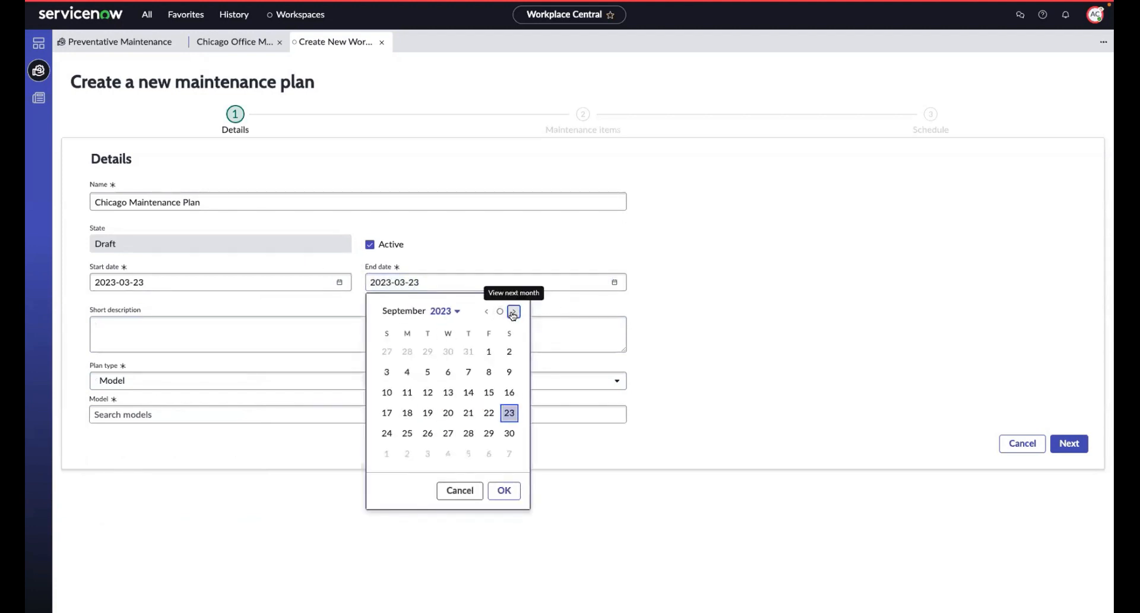
pyautogui.click(514, 311)
pyautogui.click(514, 311)
pyautogui.click(513, 312)
pyautogui.click(514, 311)
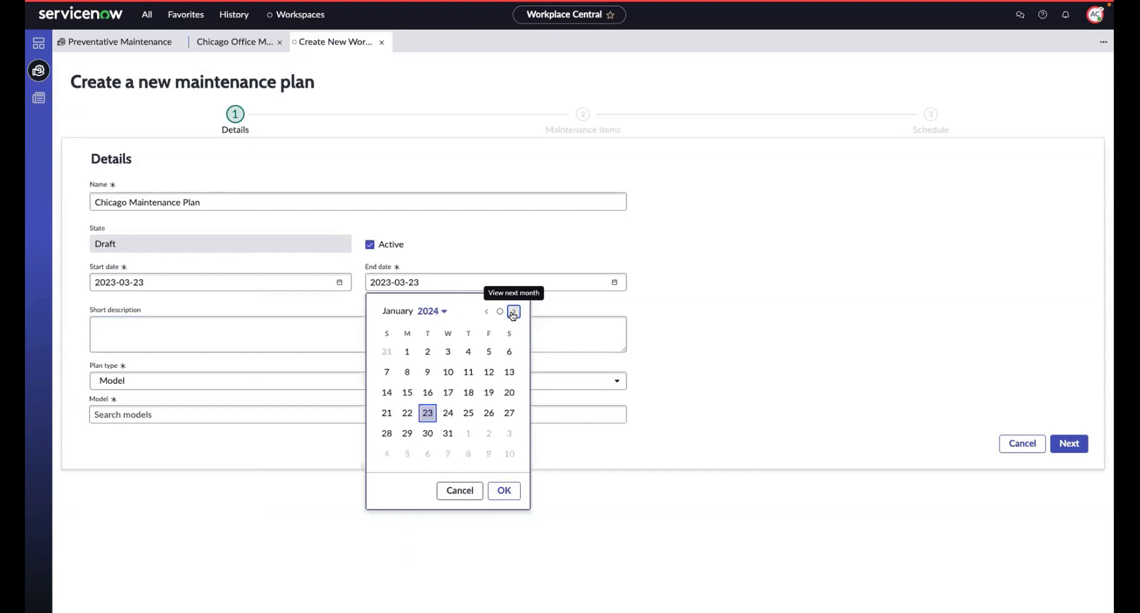
pyautogui.click(514, 311)
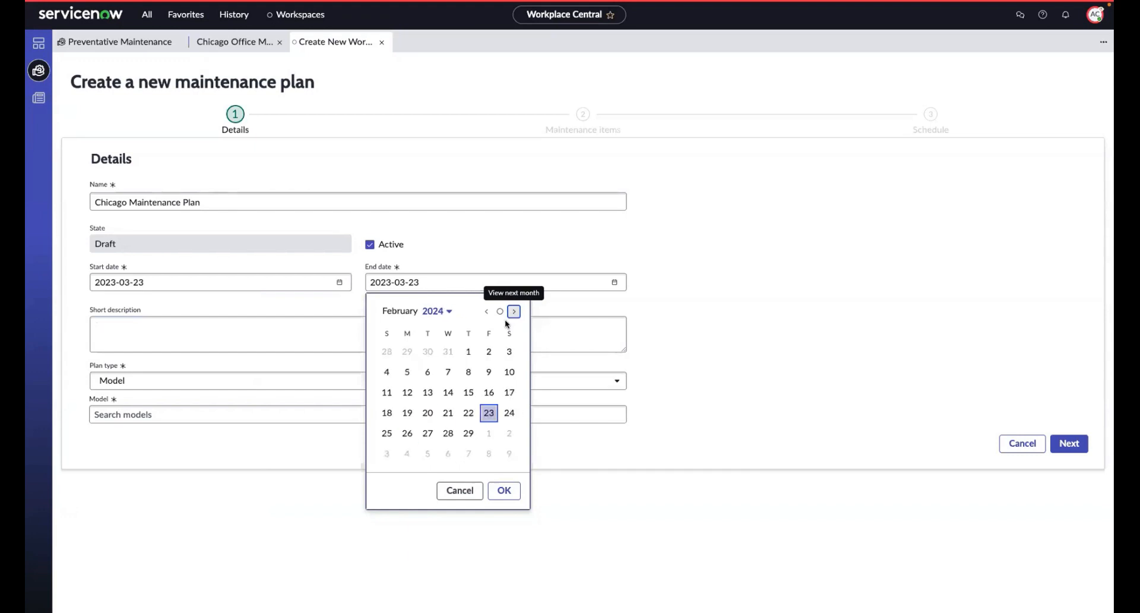
pyautogui.click(468, 352)
pyautogui.click(503, 489)
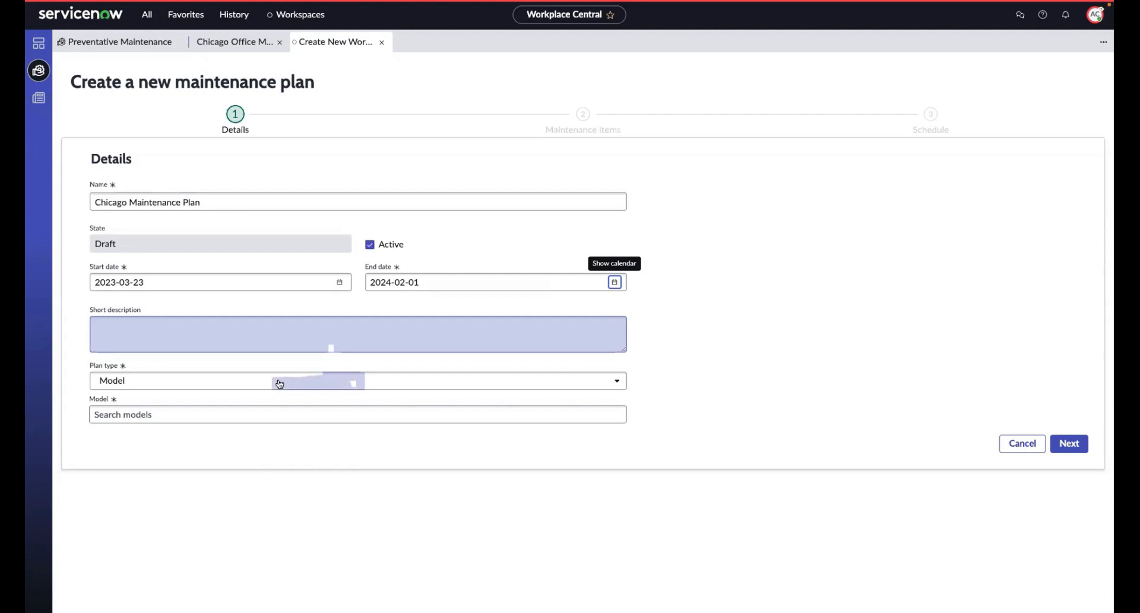
# Step: Set the plan type to Location, choose a building for the plan, and continue to the maintenance items
pyautogui.click(617, 378)
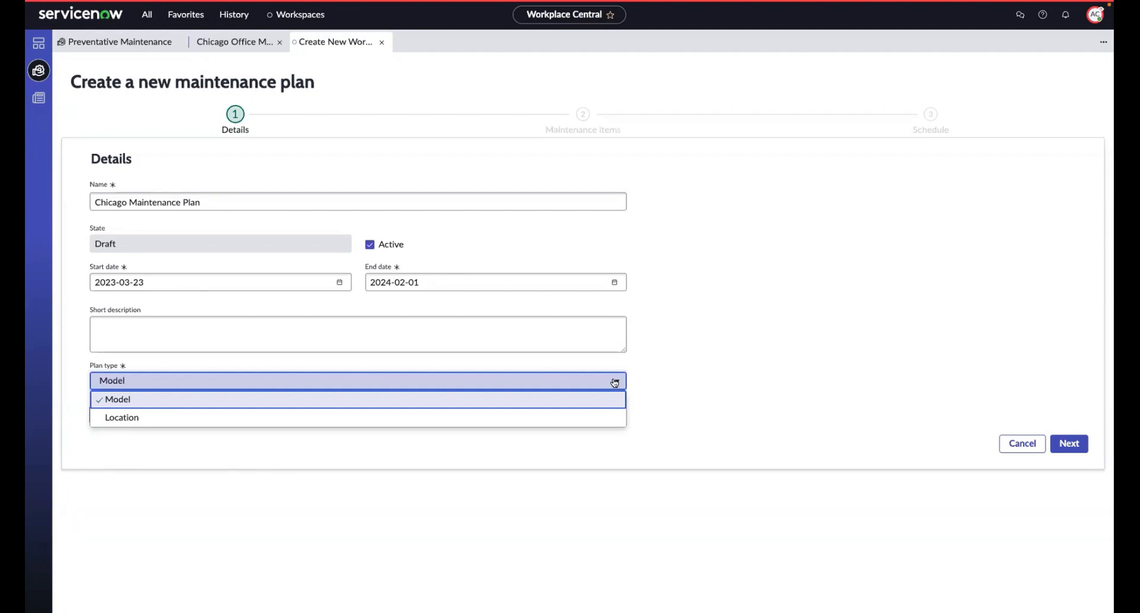
pyautogui.click(604, 419)
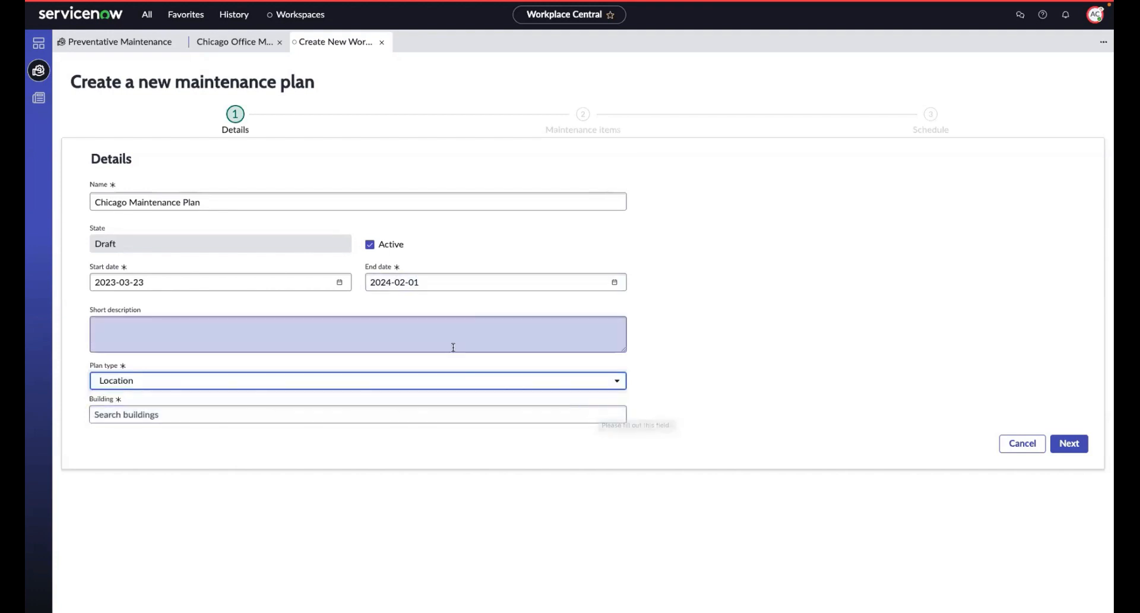
pyautogui.click(455, 408)
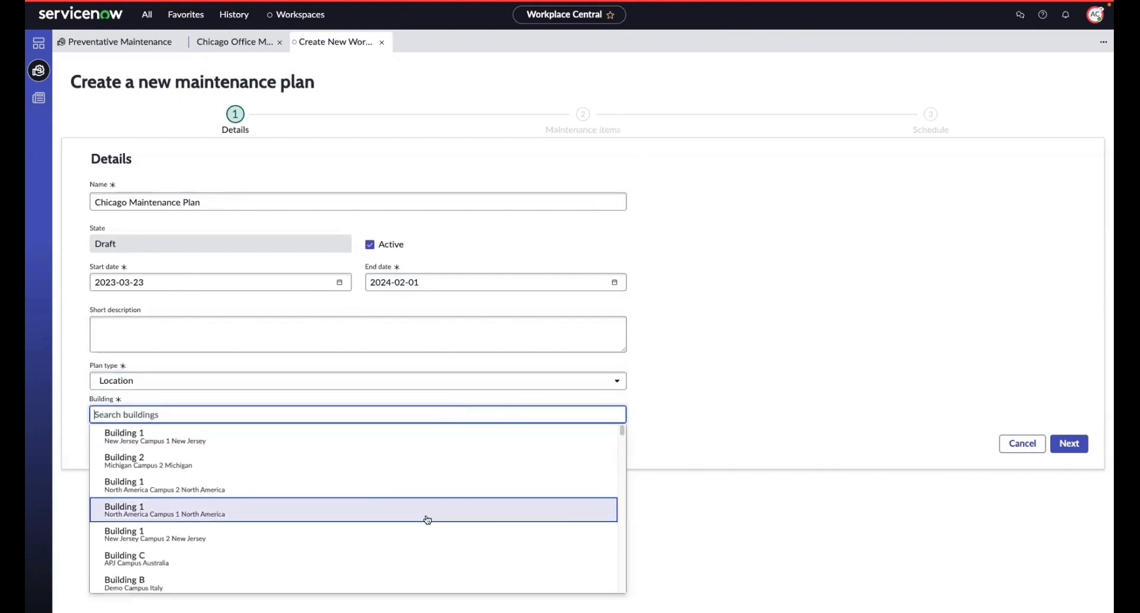
pyautogui.scroll(-1, 404, 535)
pyautogui.click(374, 561)
pyautogui.click(1067, 450)
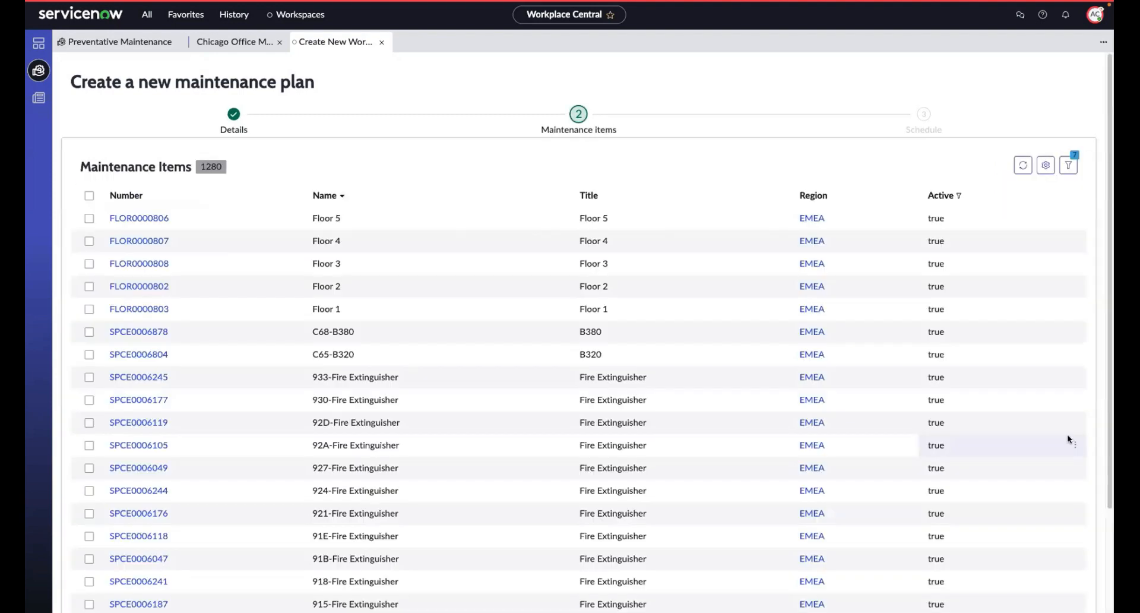
# Step: Filter the maintenance items to those whose name contains "fire"
pyautogui.click(559, 196)
pyautogui.click(488, 312)
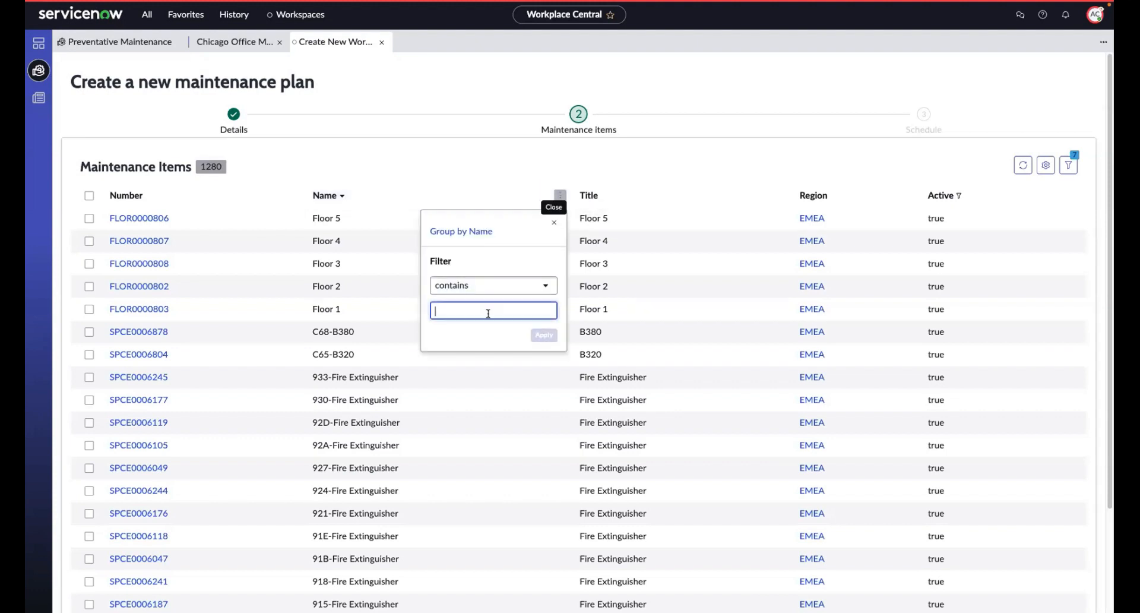
pyautogui.write('fire')
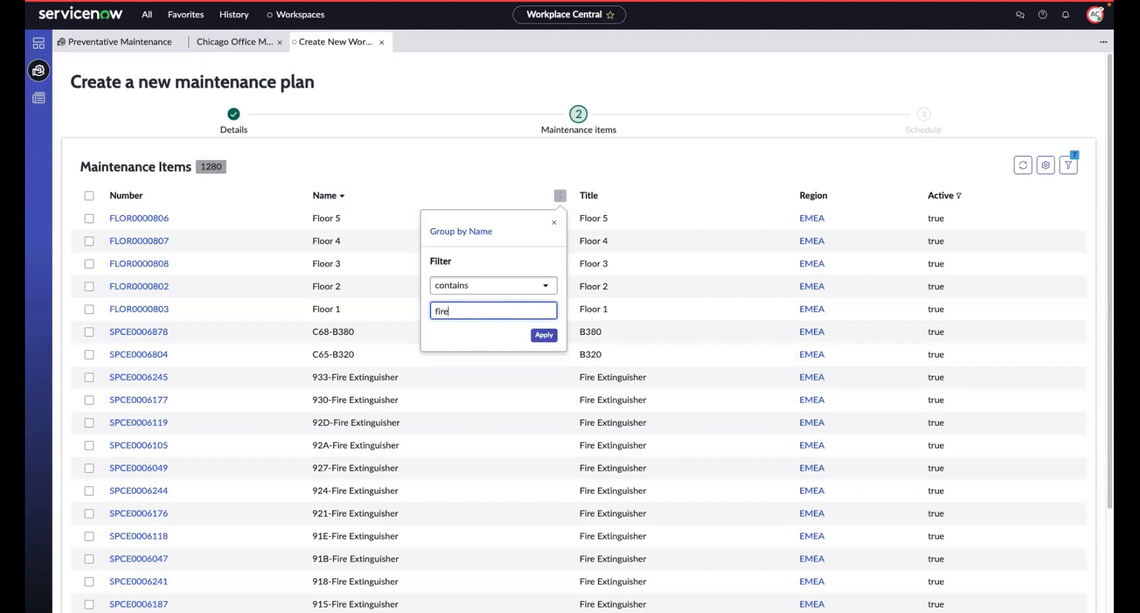
pyautogui.click(544, 335)
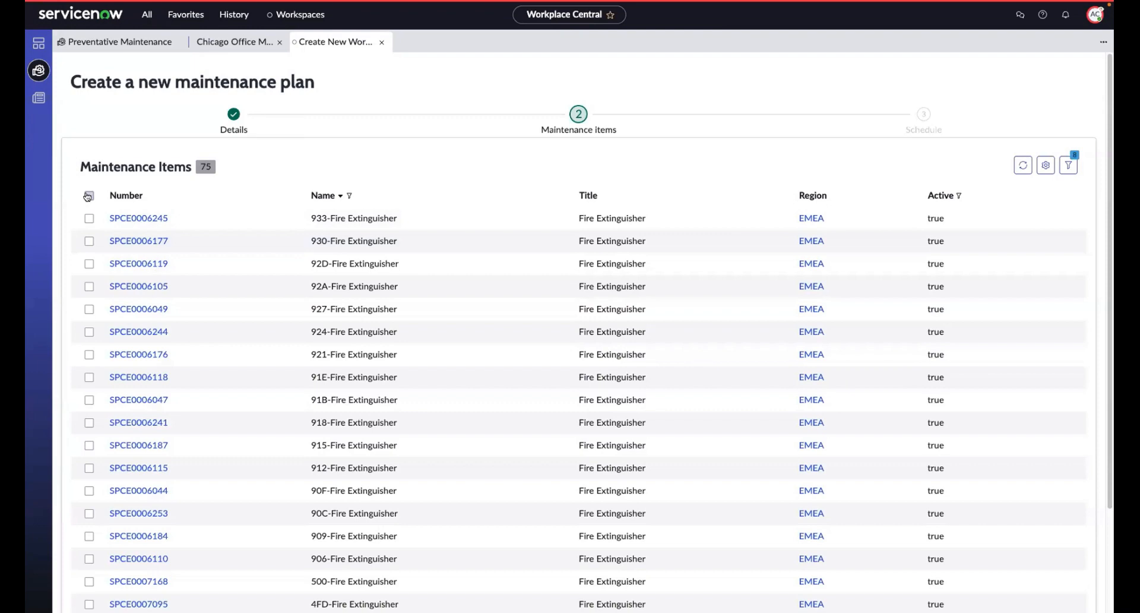
# Step: Select all the fire extinguisher items shown on the first page and save the plan to continue to scheduling
pyautogui.click(89, 195)
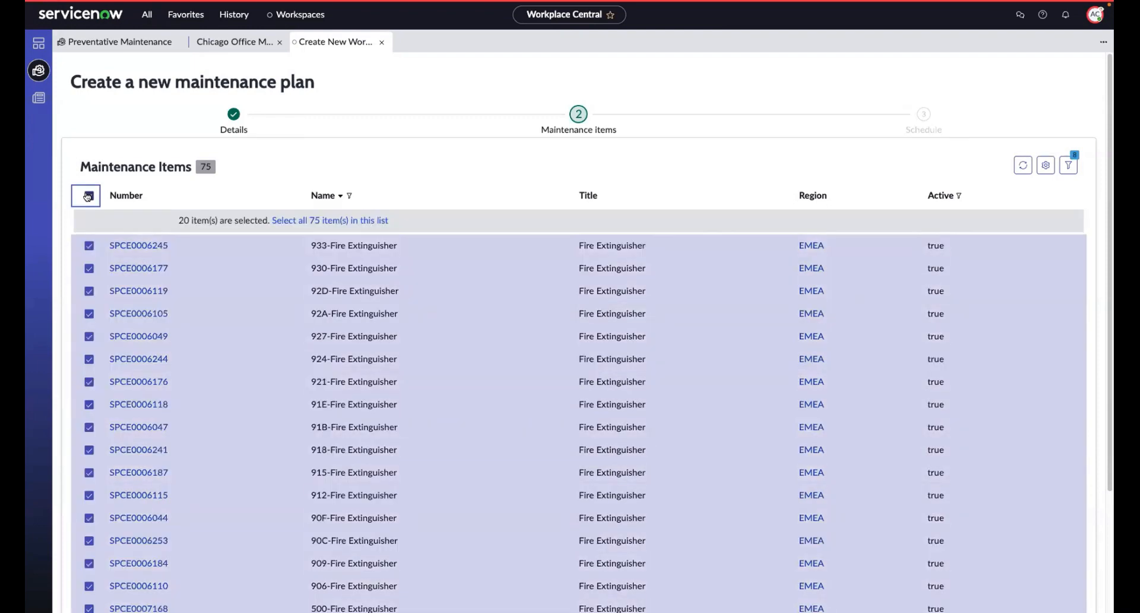
pyautogui.scroll(-2, 186, 351)
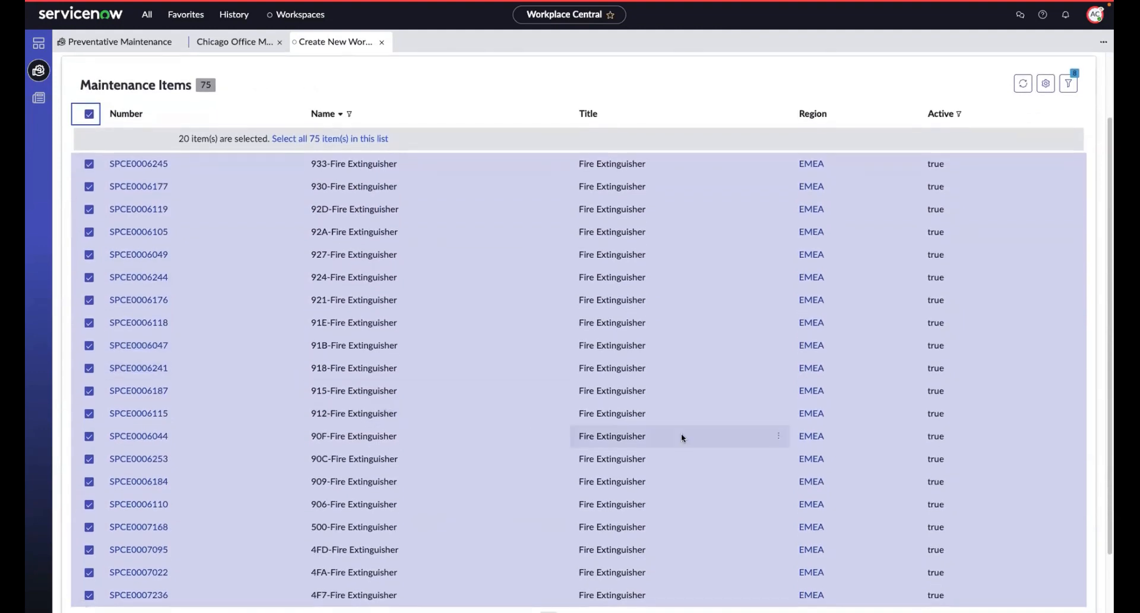
pyautogui.scroll(-2, 682, 437)
pyautogui.click(1066, 578)
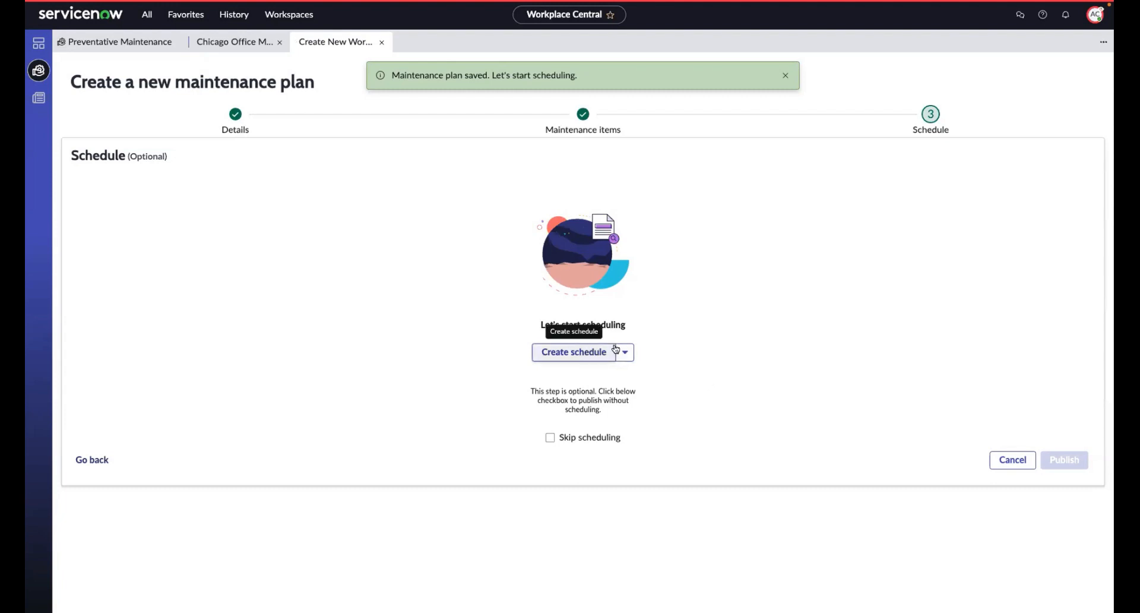
# Step: Create a new schedule for the plan and name it Monthly Check on Fire Extinguishers
pyautogui.click(624, 352)
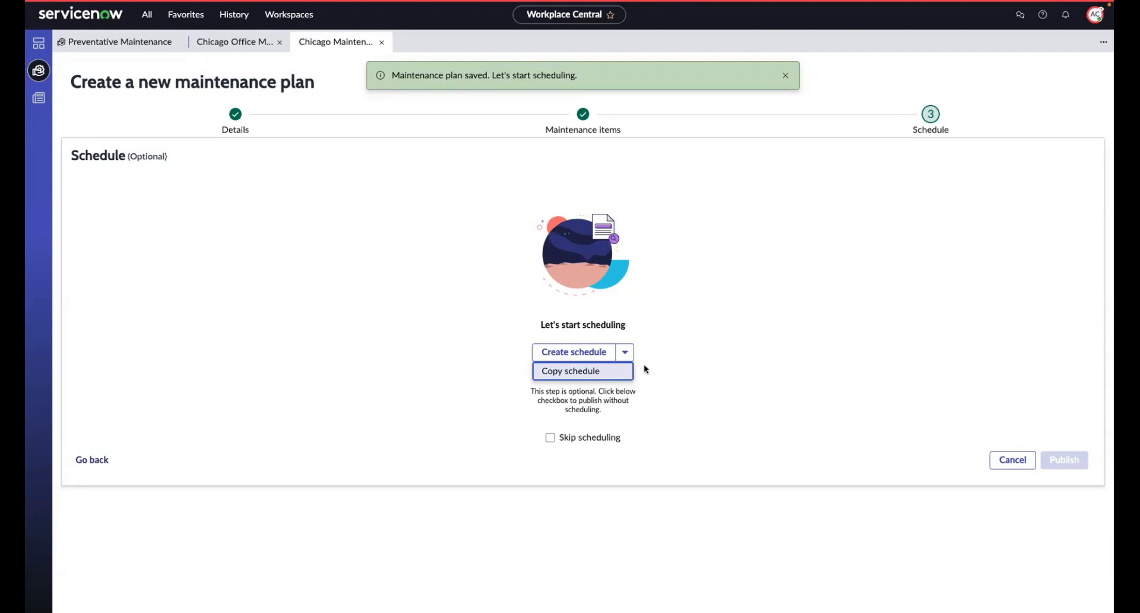
pyautogui.click(574, 352)
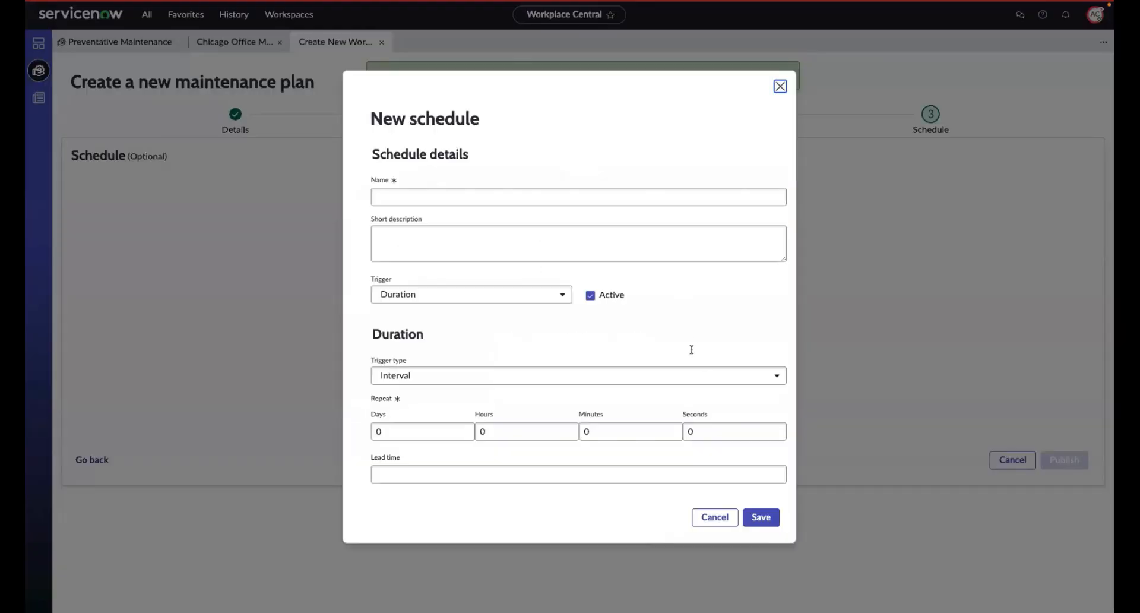
pyautogui.click(458, 195)
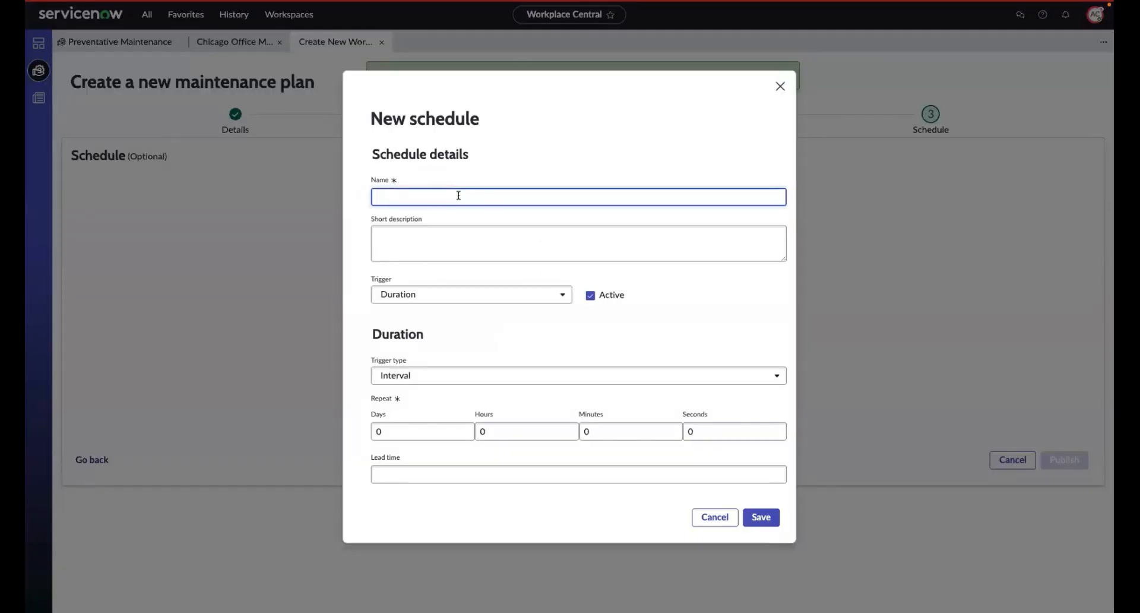
pyautogui.write('W')
pyautogui.press('BackSpace')
pyautogui.write('M')
pyautogui.press('BackSpace')
pyautogui.write('Quartely')
pyautogui.press('BackSpace')
pyautogui.press('BackSpace')
pyautogui.press('BackSpace')
pyautogui.press('BackSpace')
pyautogui.press('BackSpace')
pyautogui.press('BackSpace')
pyautogui.press('BackSpace')
pyautogui.press('BackSpace')
pyautogui.press('BackSpace')
pyautogui.write('Monthly Check on Fire Extinguishers')
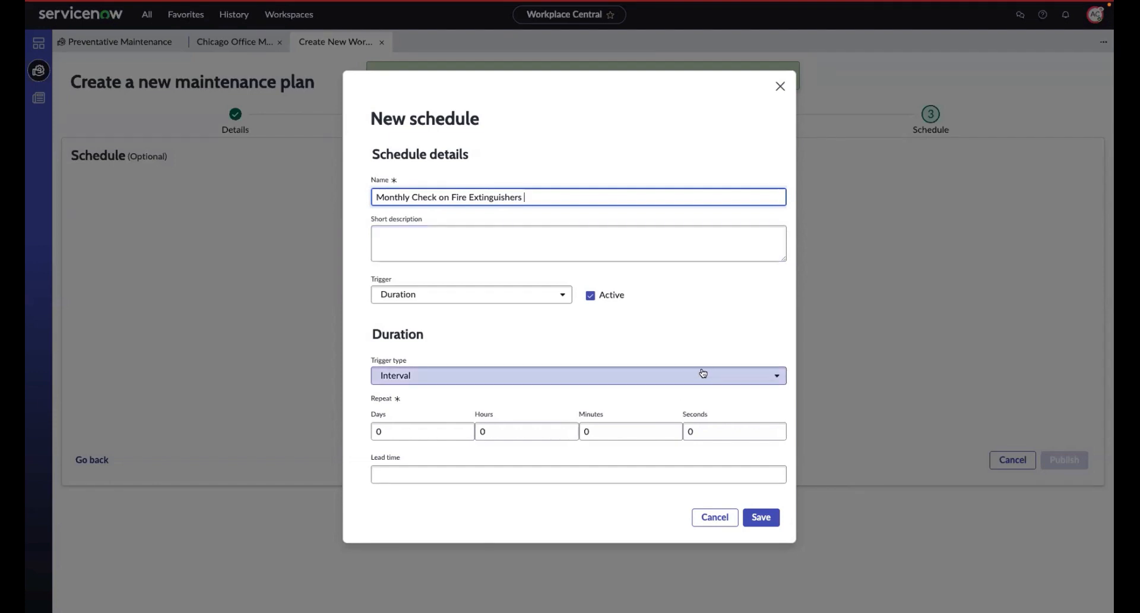
# Step: Set the schedule's trigger type to Monthly with due day of month 1, and save the schedule
pyautogui.click(761, 372)
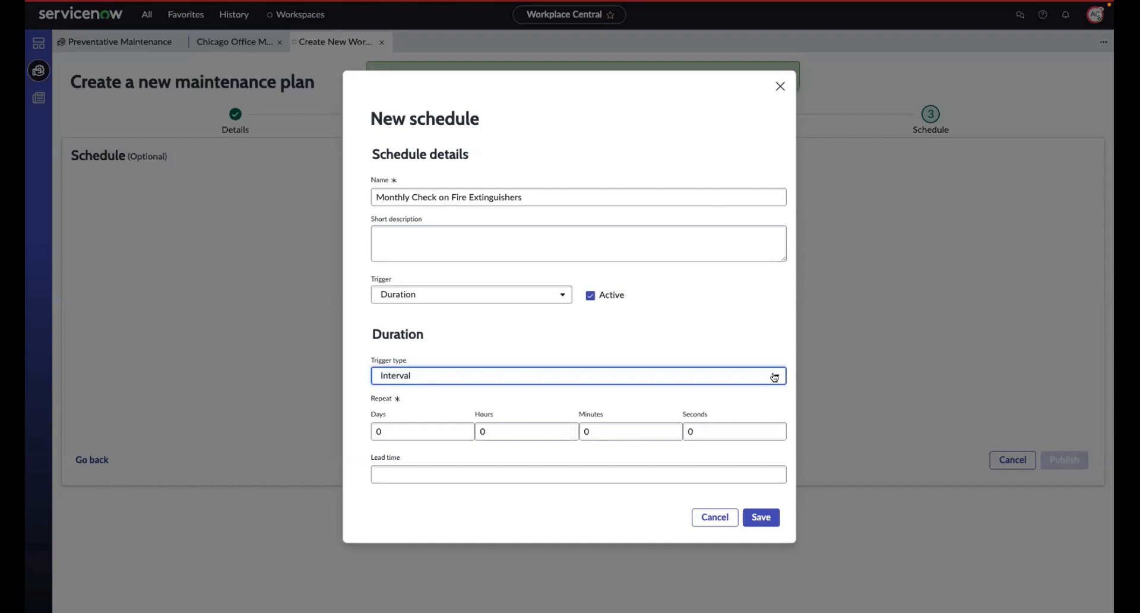
pyautogui.click(774, 377)
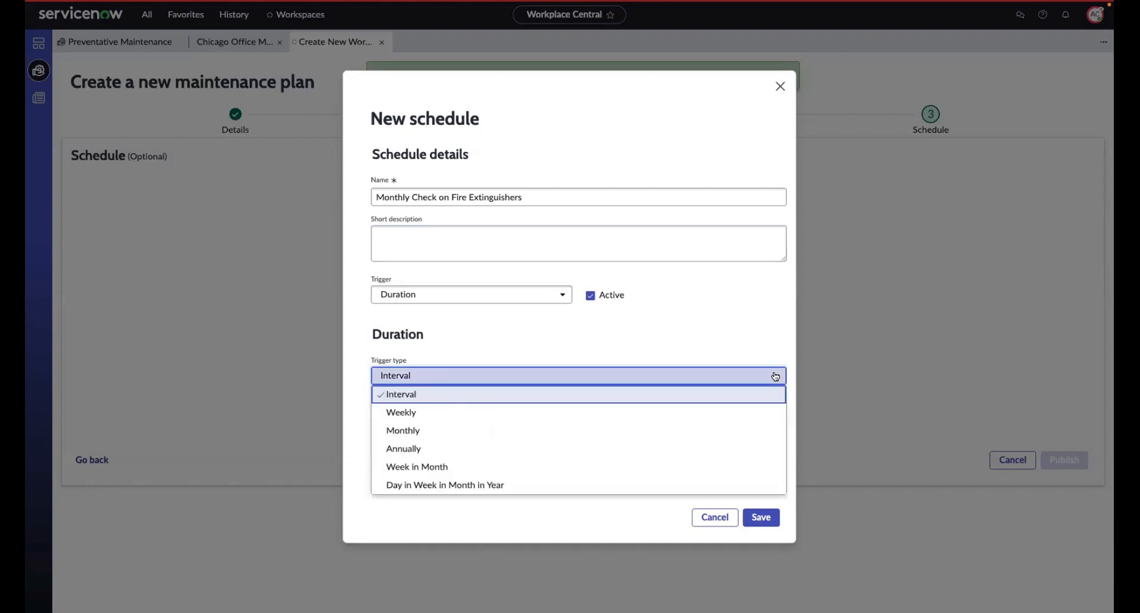
pyautogui.click(721, 419)
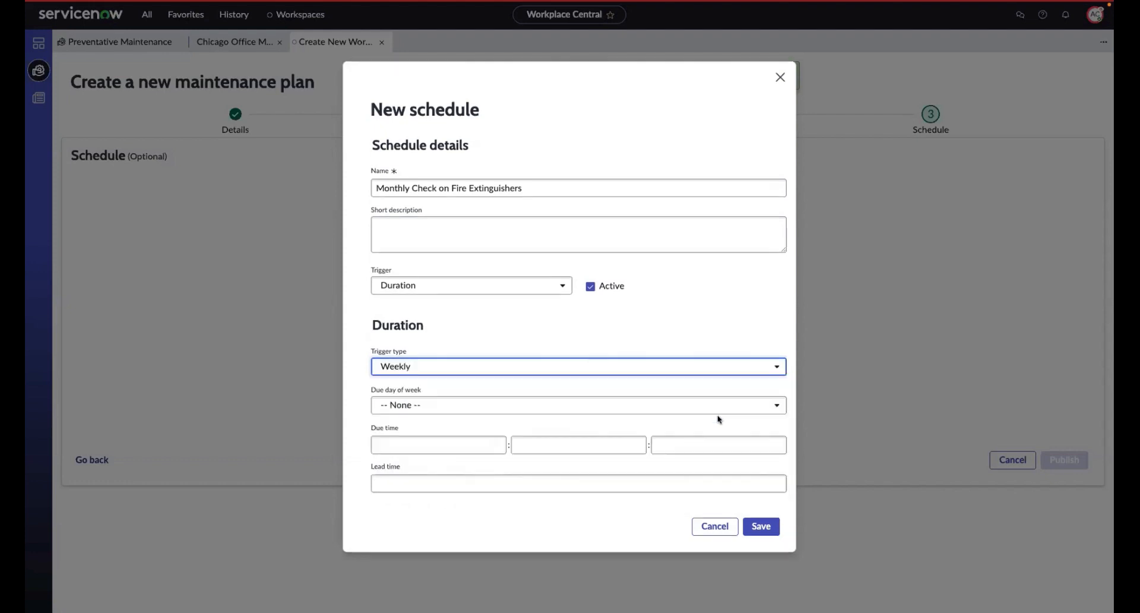
pyautogui.click(779, 365)
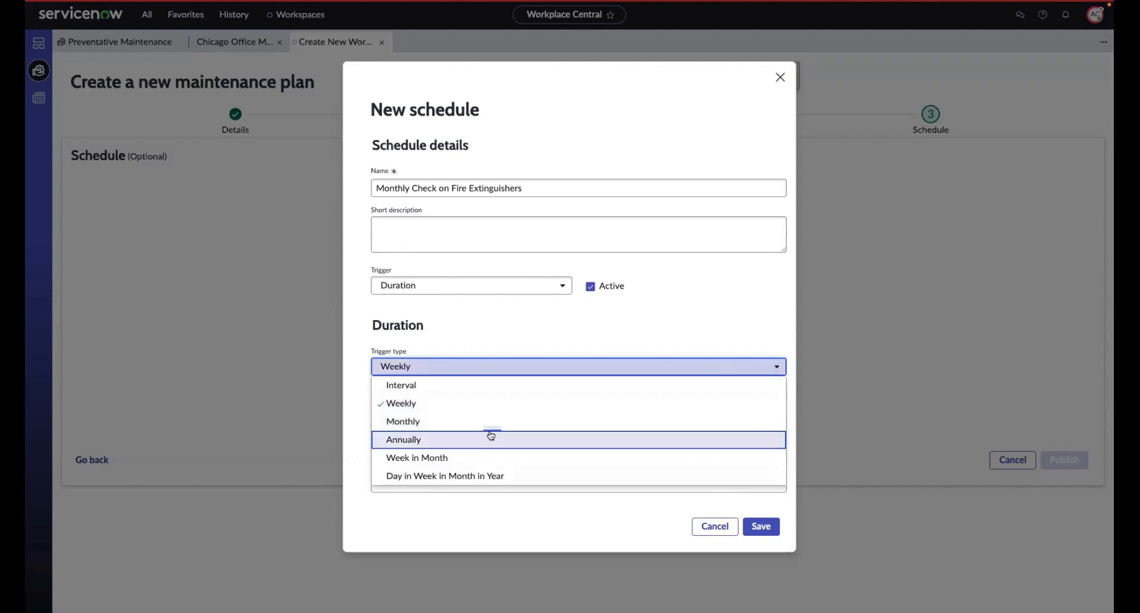
pyautogui.click(490, 425)
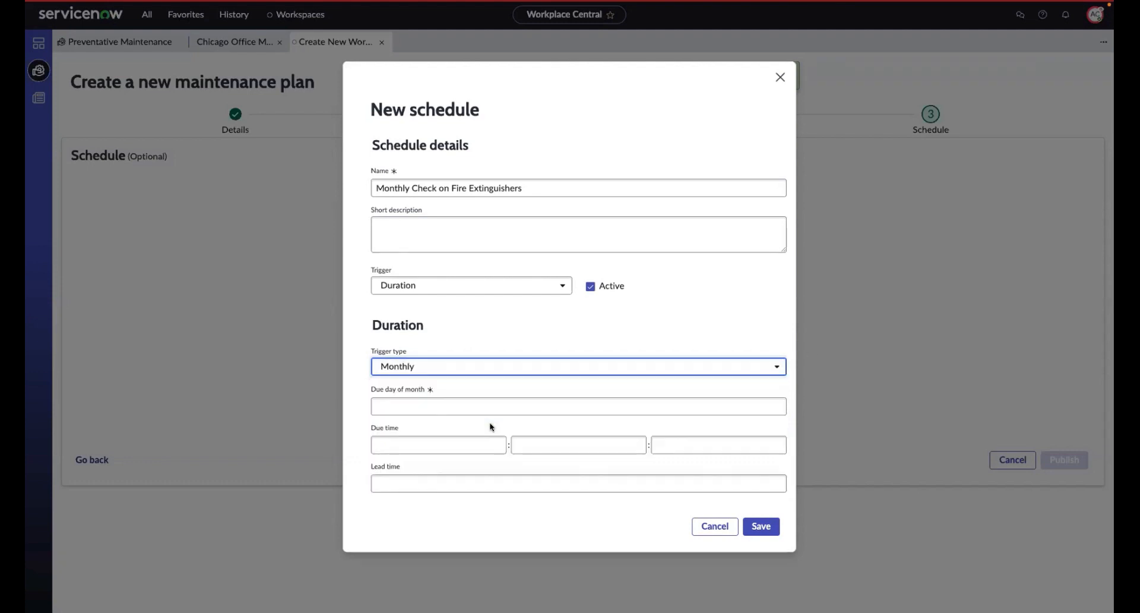
pyautogui.click(762, 404)
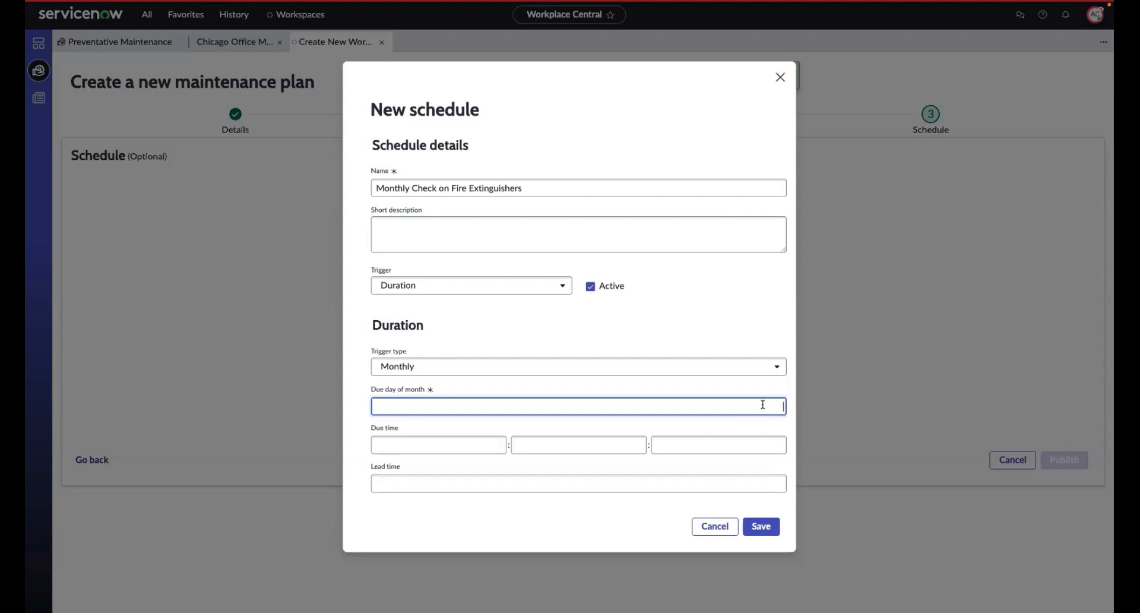
pyautogui.write('1')
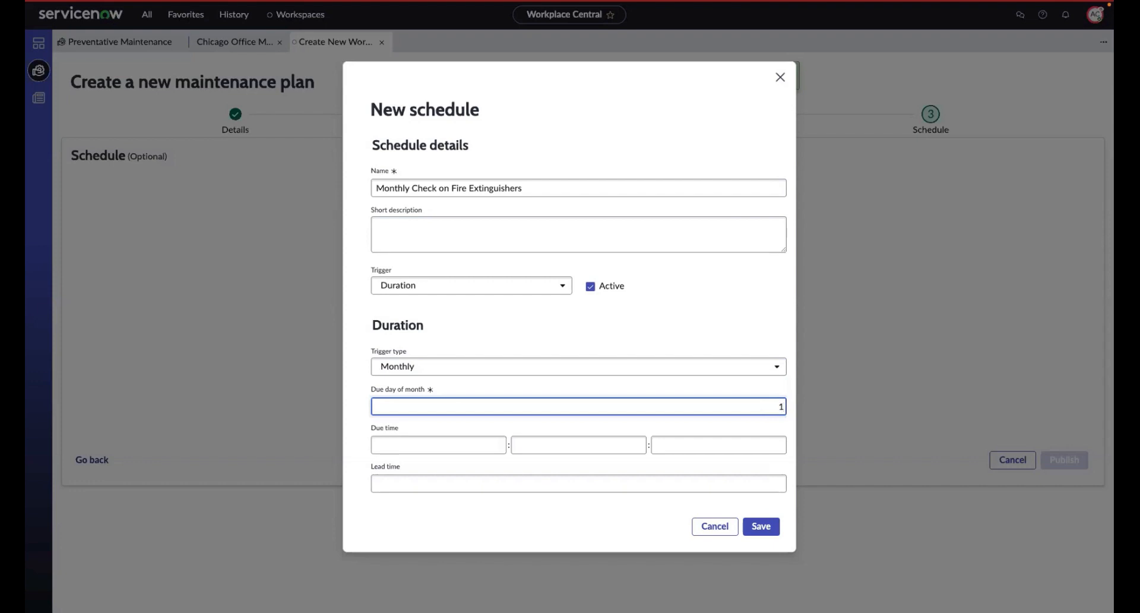
pyautogui.click(766, 526)
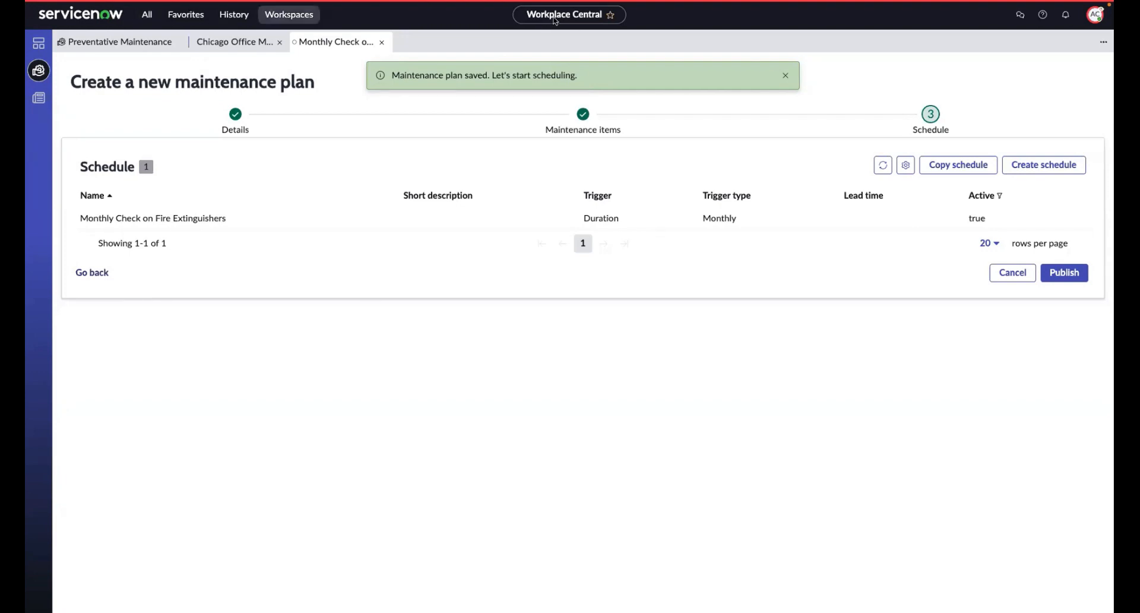
# Step: Publish the Chicago Maintenance Plan with its monthly fire extinguisher schedule
pyautogui.click(1071, 279)
pyautogui.click(1073, 277)
pyautogui.click(1062, 275)
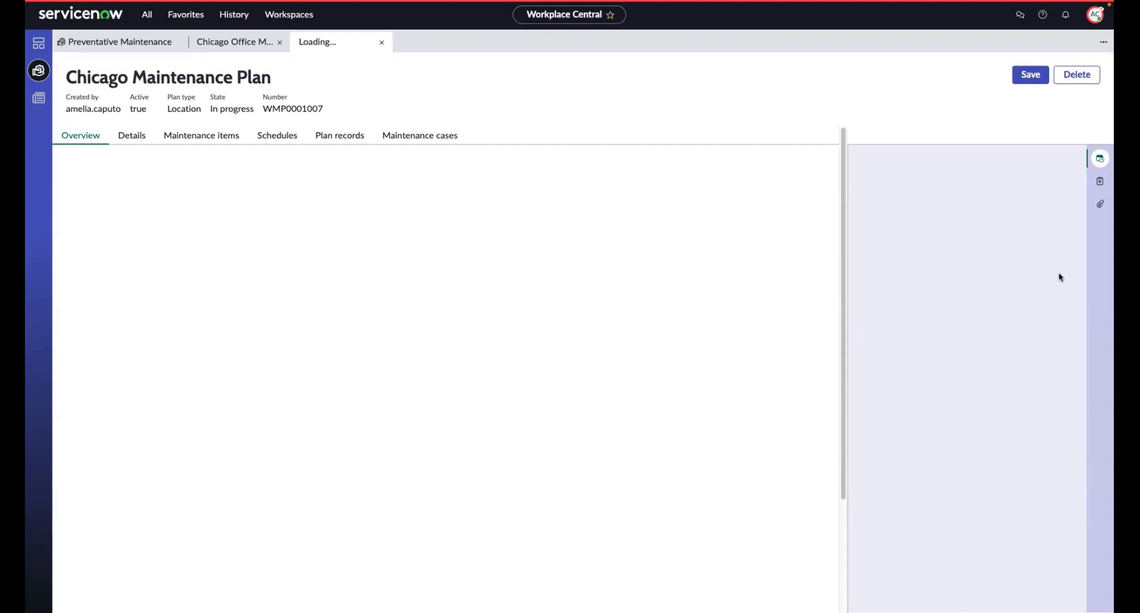
# Step: Review the published plan's overview calendar, details, maintenance items, schedules and plan records
pyautogui.moveTo(709, 6)
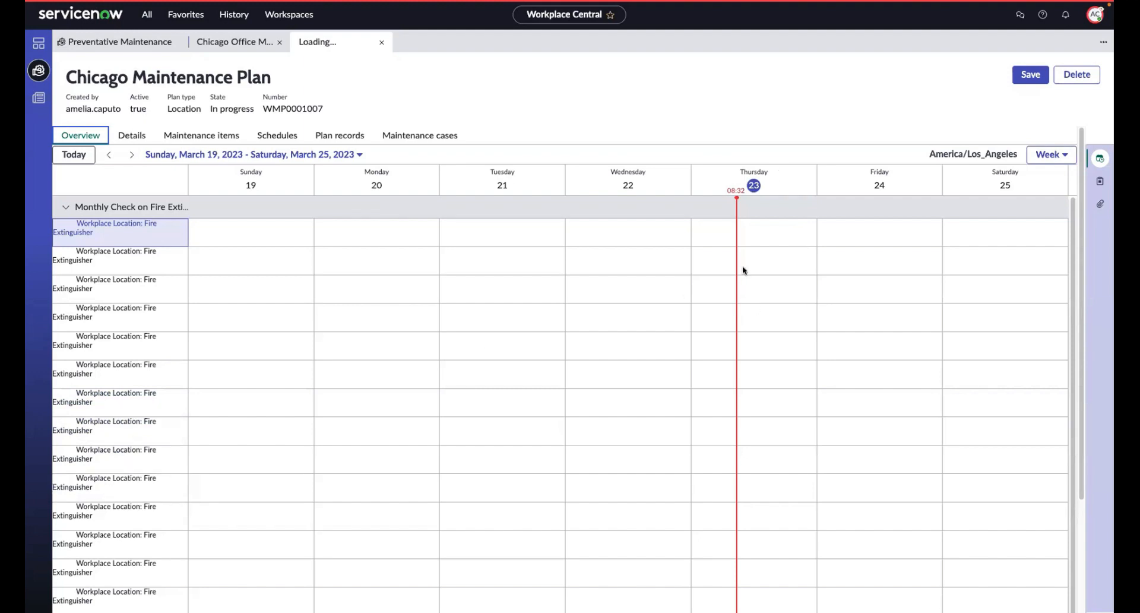
pyautogui.click(129, 136)
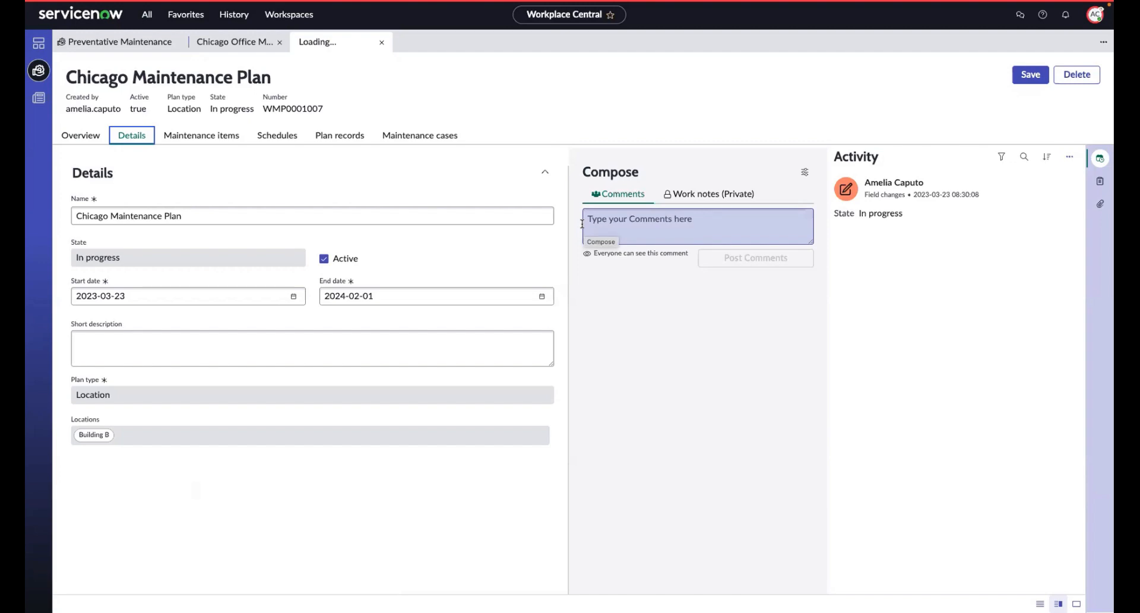
pyautogui.click(226, 140)
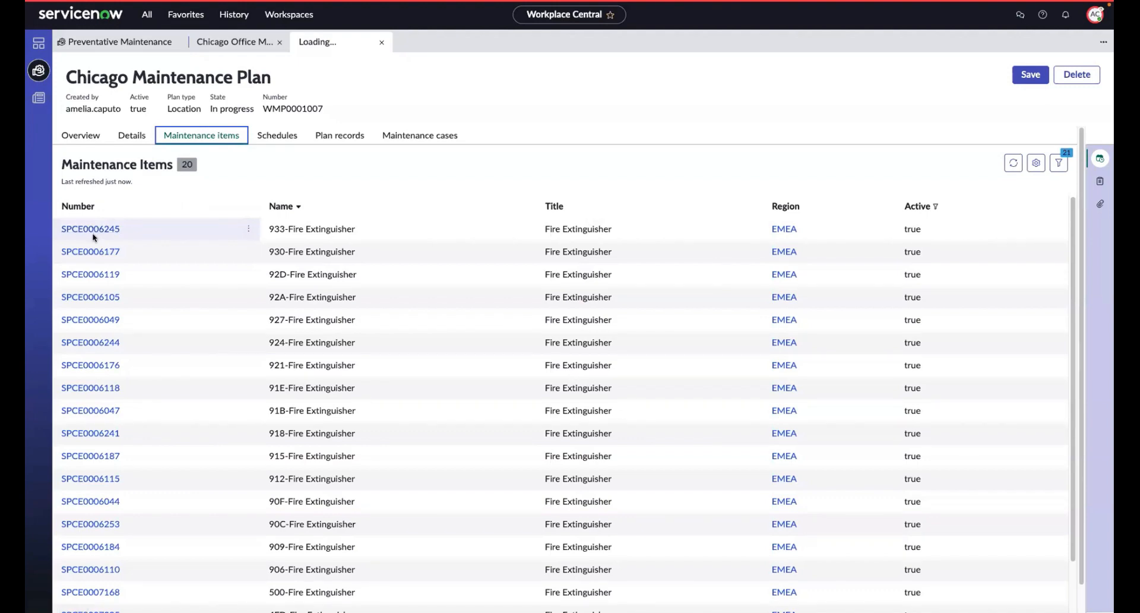
pyautogui.click(273, 136)
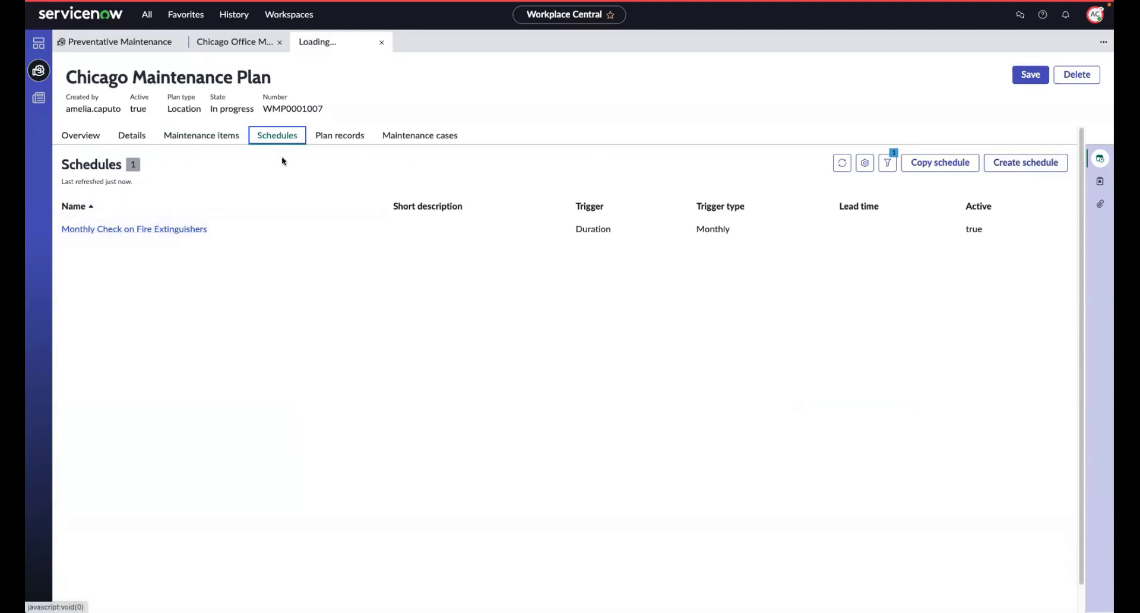
pyautogui.click(319, 136)
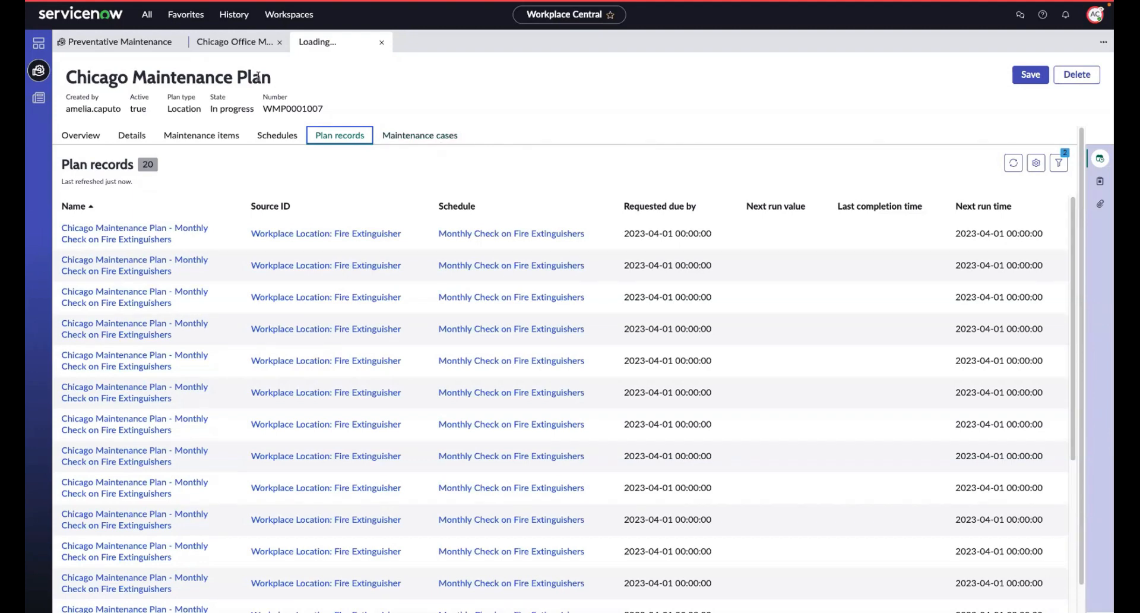
# Step: Switch to the Chicago Office Maintenance Plan and examine the states and assignments of its maintenance cases
pyautogui.click(226, 43)
pyautogui.click(423, 137)
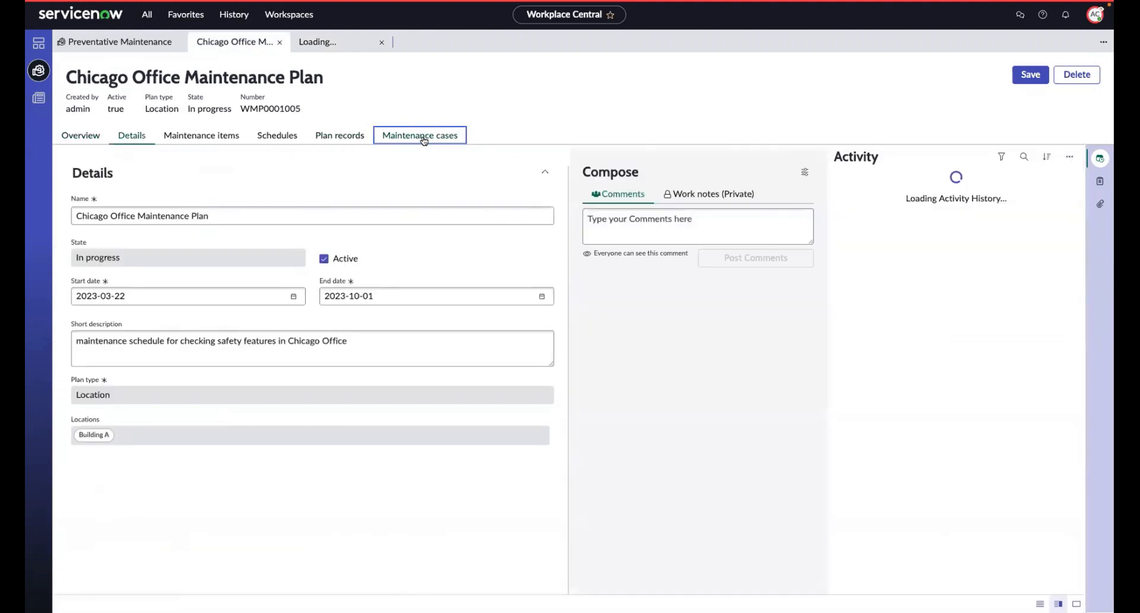
pyautogui.click(423, 140)
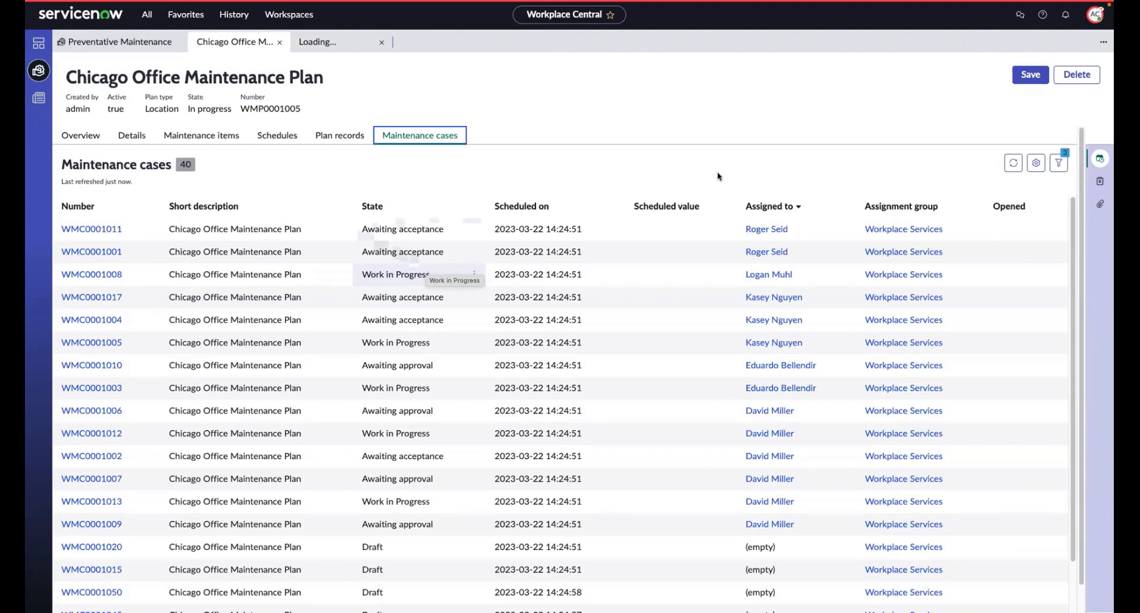
# Step: In the plan's overview calendar, collapse the schedule group for obvious physical checks and open case WMC0001001 under Check Accessibility
pyautogui.click(82, 230)
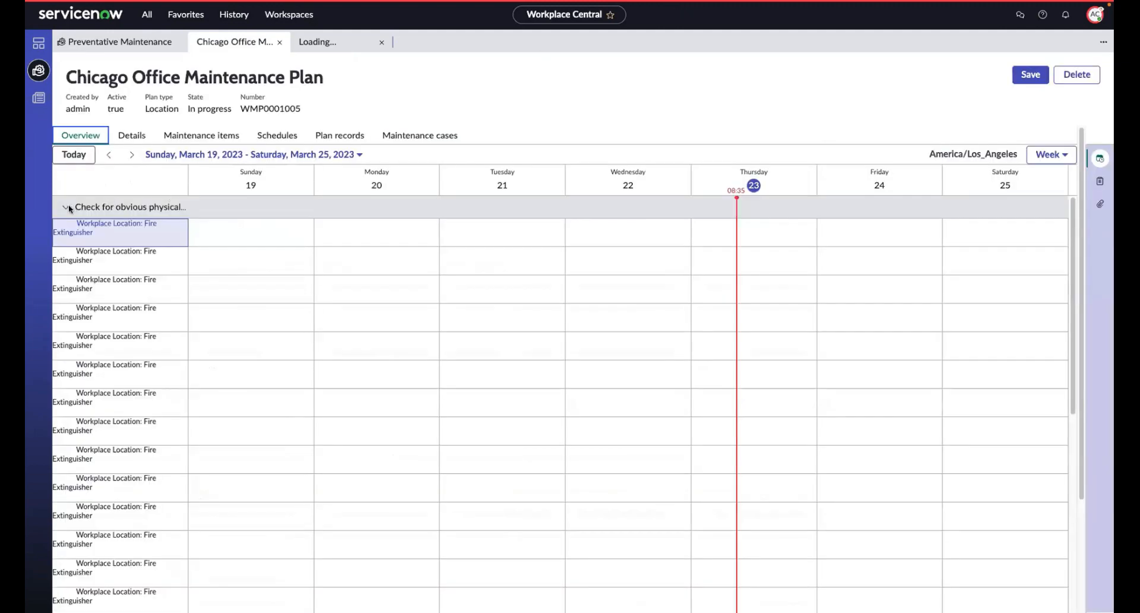
pyautogui.click(67, 207)
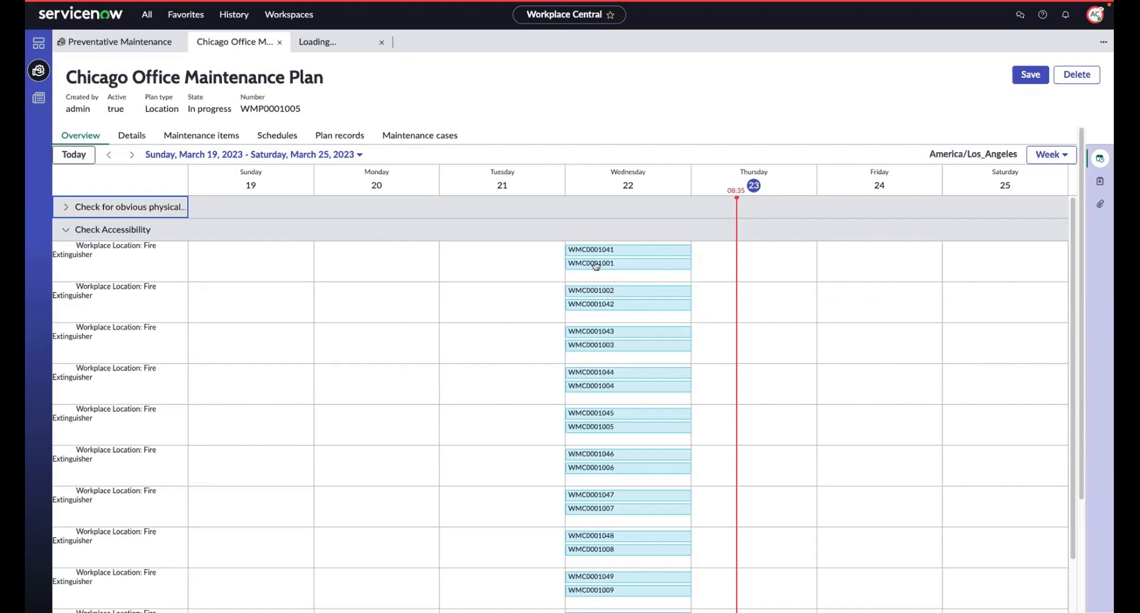
pyautogui.moveTo(606, 266)
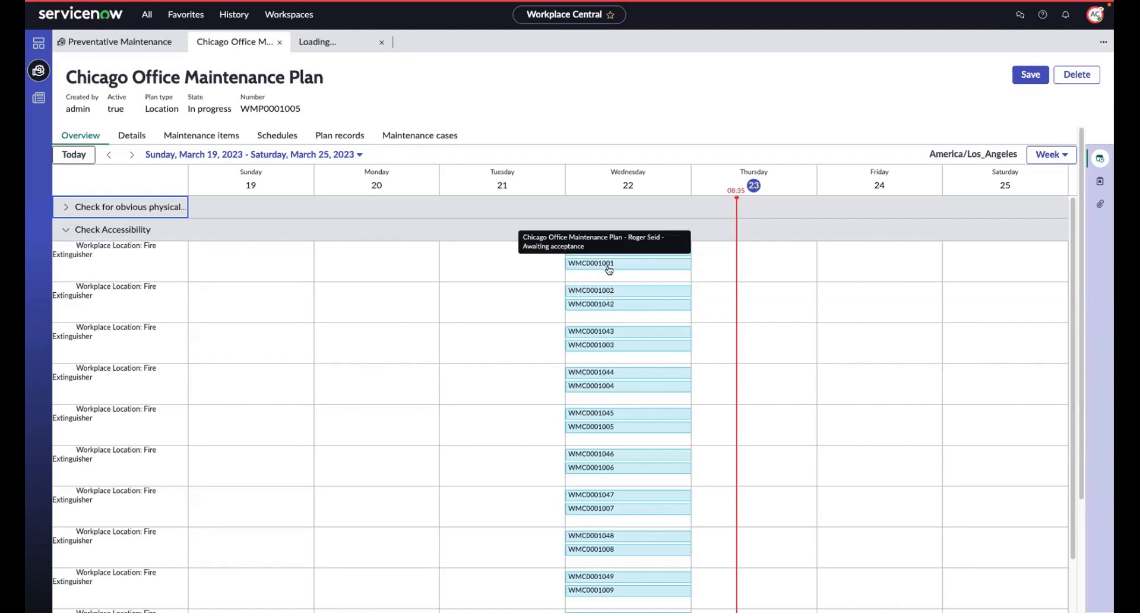
pyautogui.click(608, 263)
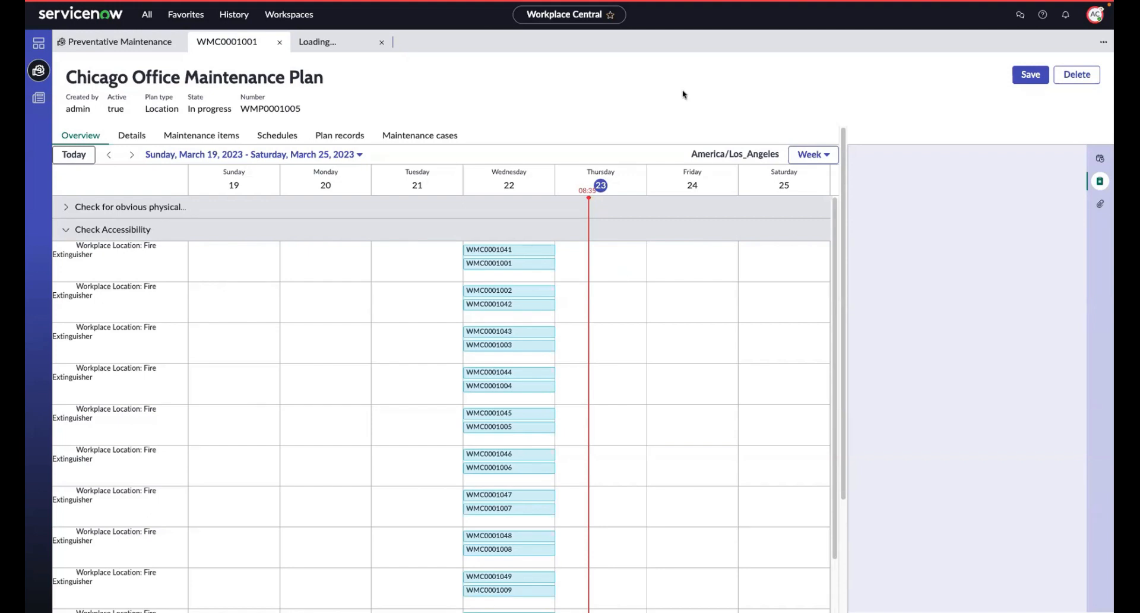
pyautogui.moveTo(674, 6)
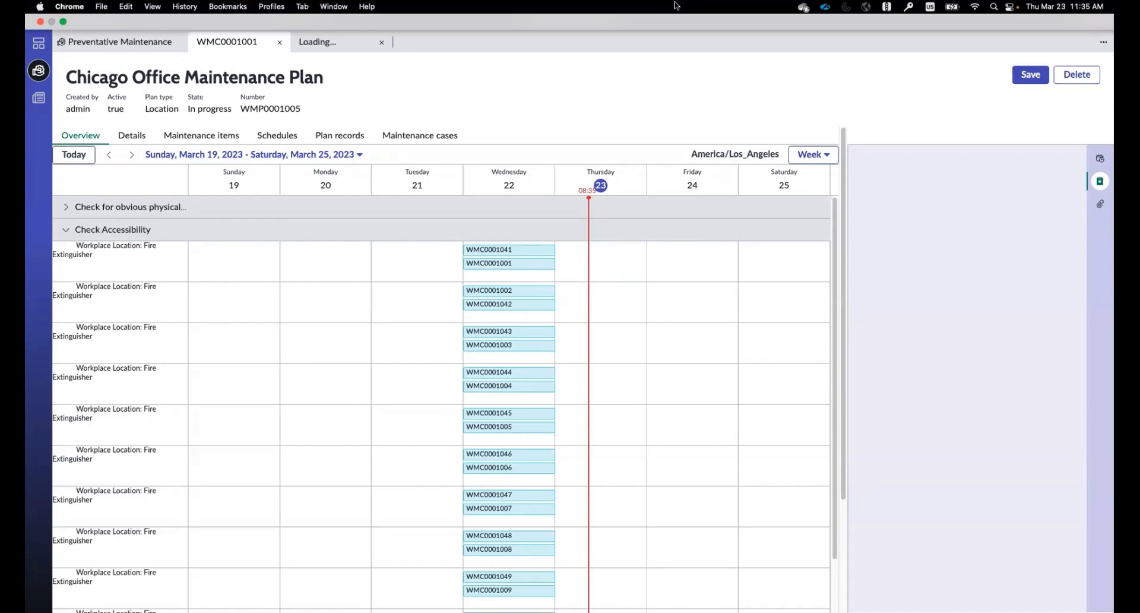
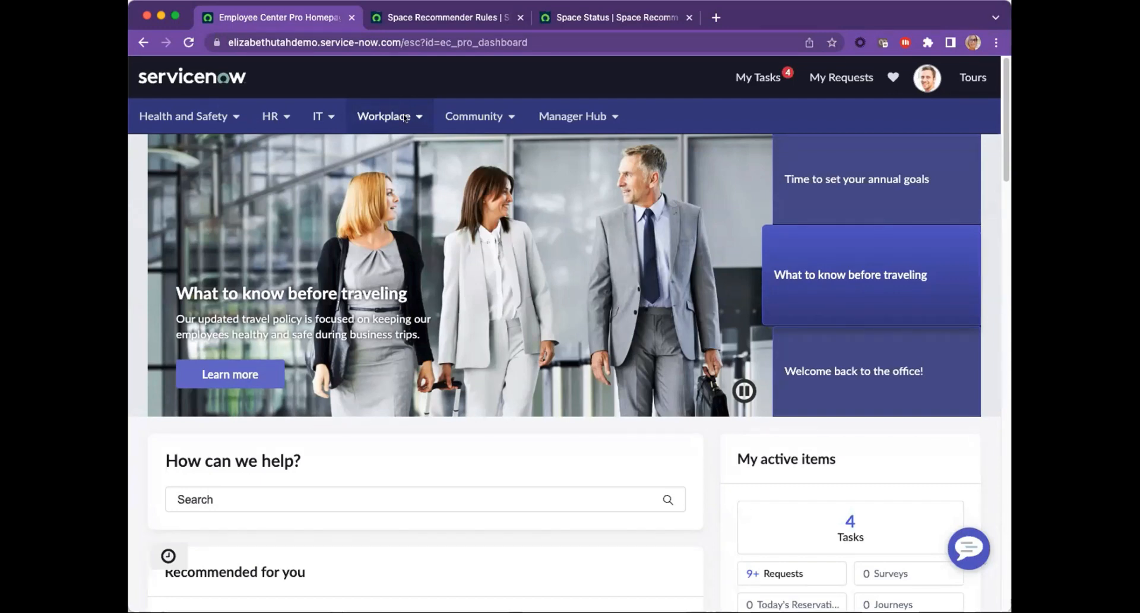
# Step: Browse all Workplace services in the Employee Center and open the Space assist request form
pyautogui.click(412, 116)
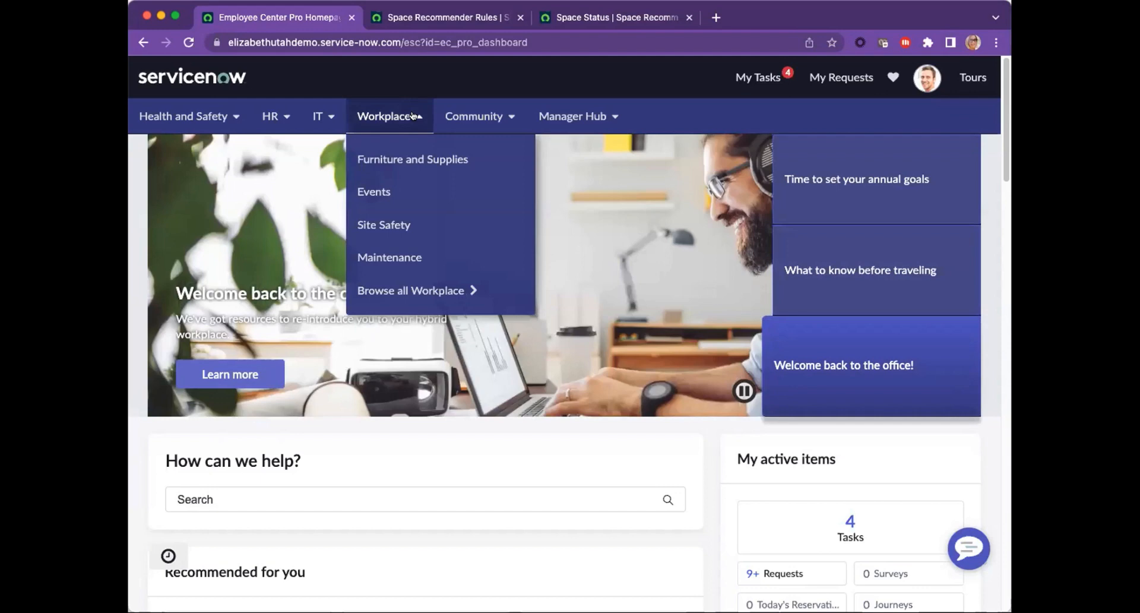
pyautogui.click(404, 289)
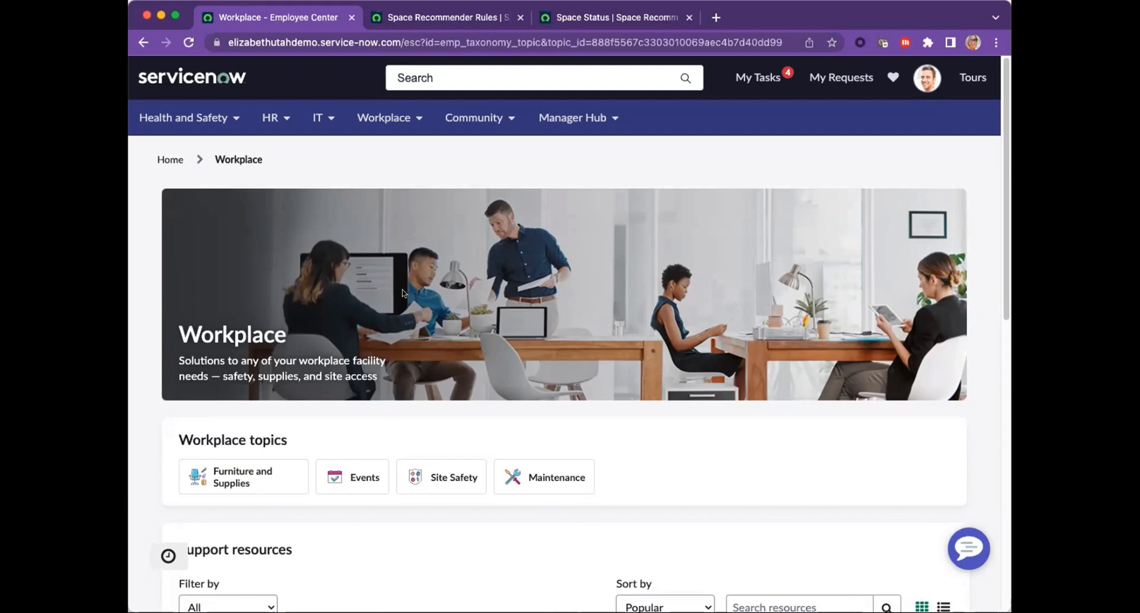
pyautogui.scroll(-3, 318, 335)
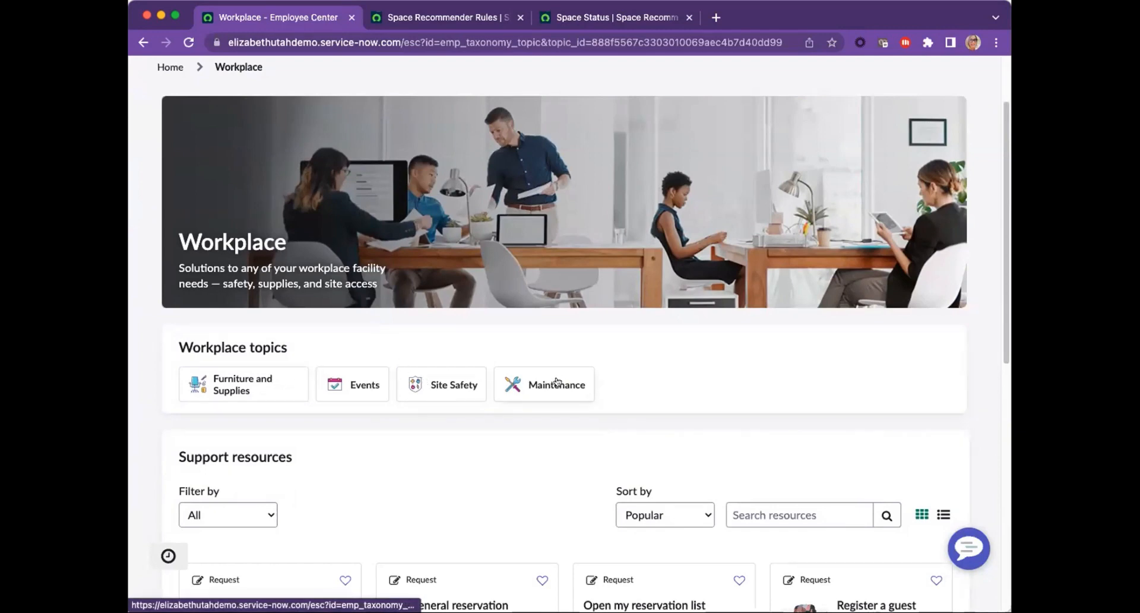
pyautogui.scroll(-5, 557, 381)
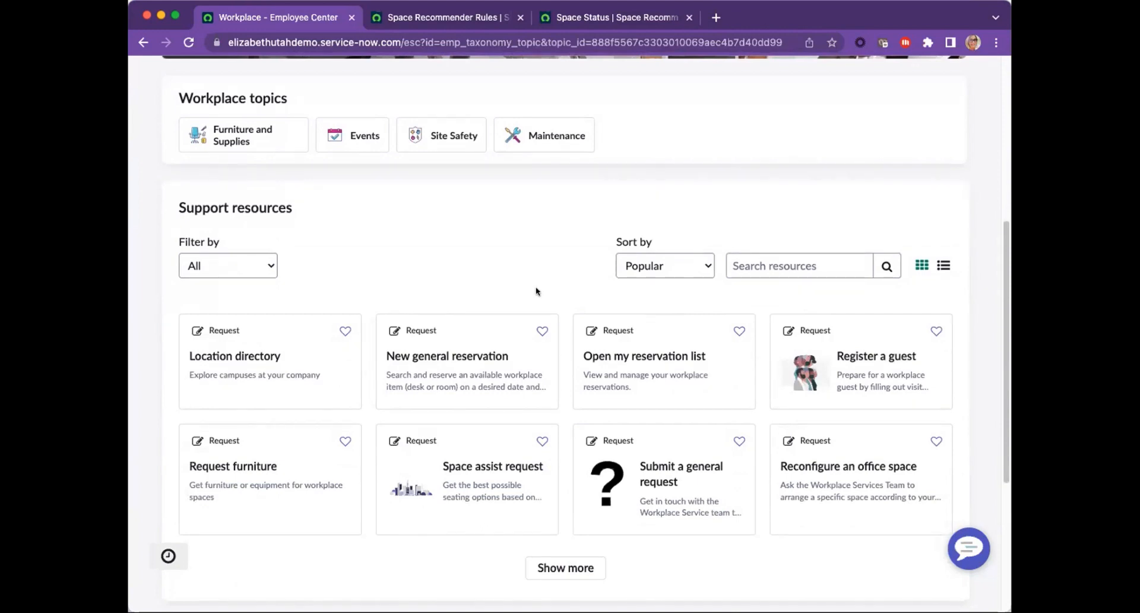
pyautogui.click(468, 479)
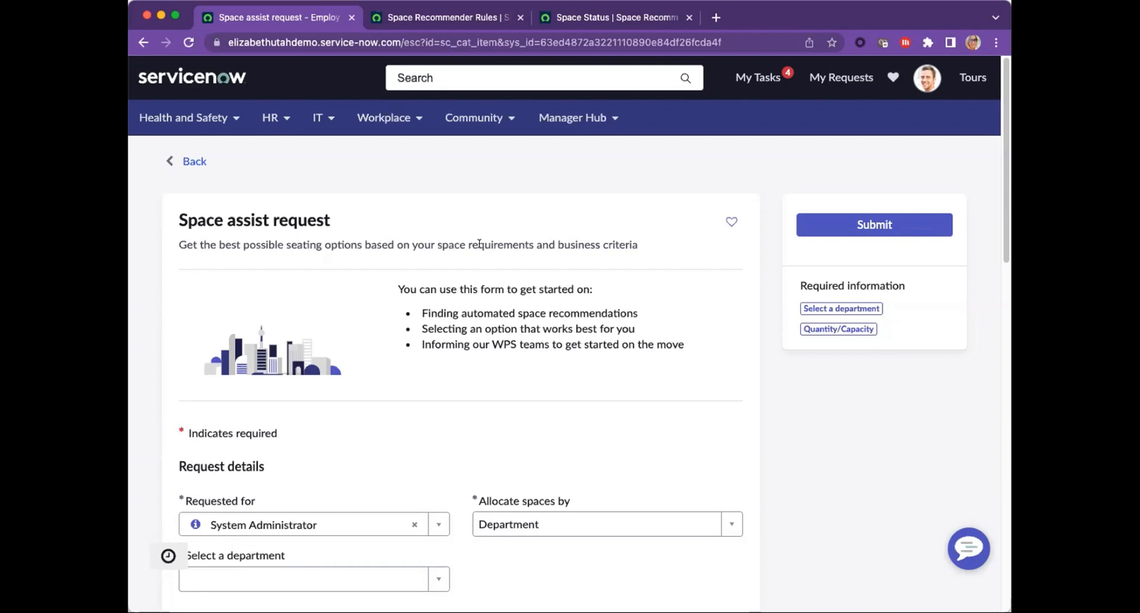
# Step: Allocate the requested spaces by Department and choose Creative Services as the department
pyautogui.scroll(-3, 479, 243)
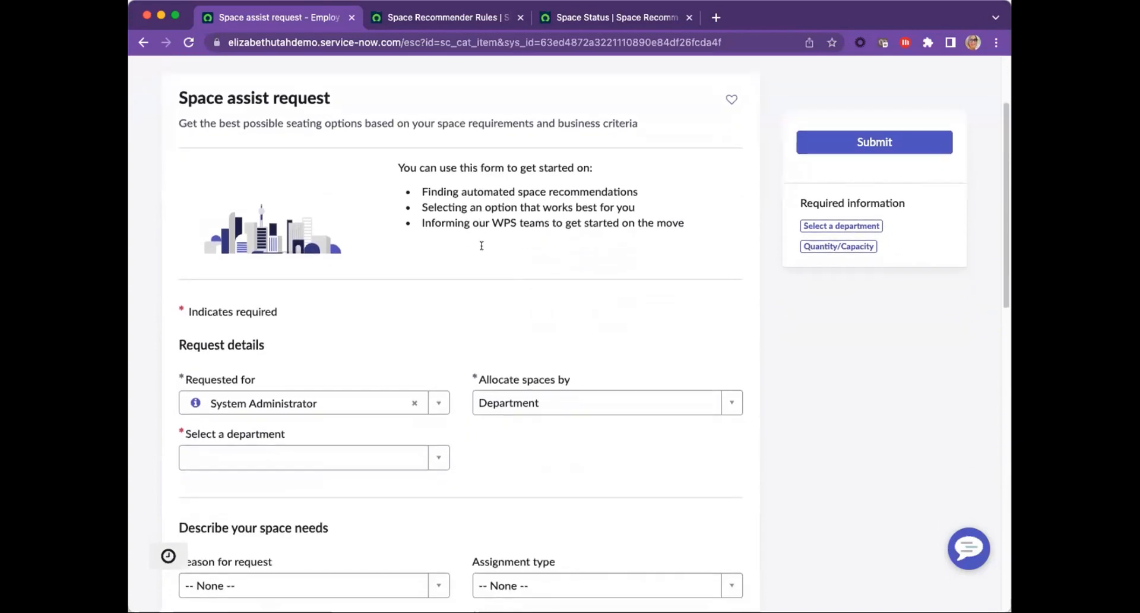
pyautogui.scroll(-3, 482, 245)
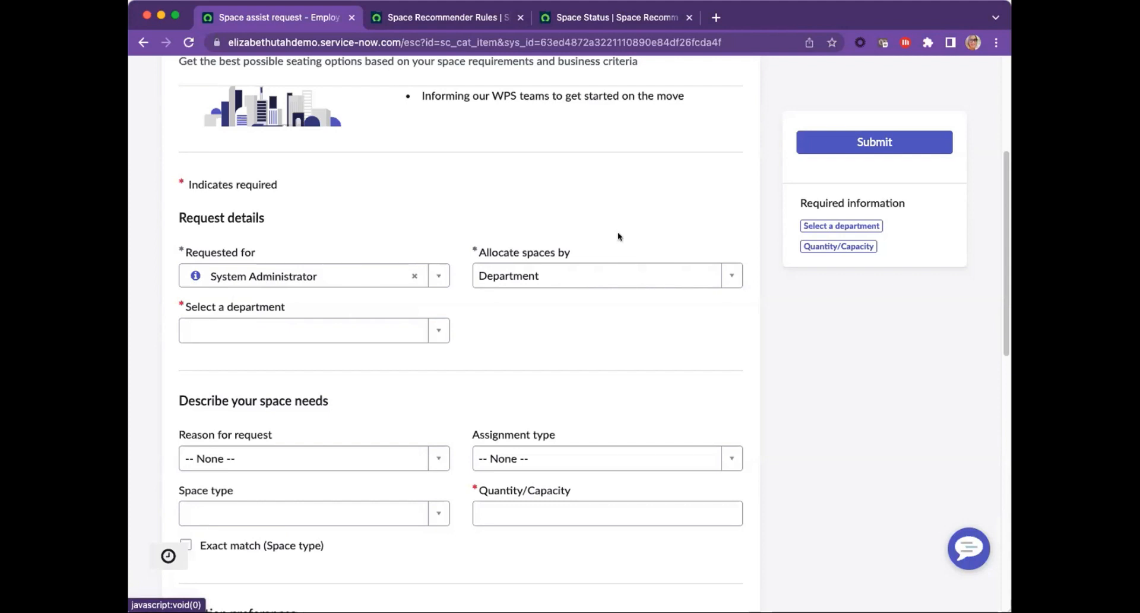
pyautogui.click(727, 271)
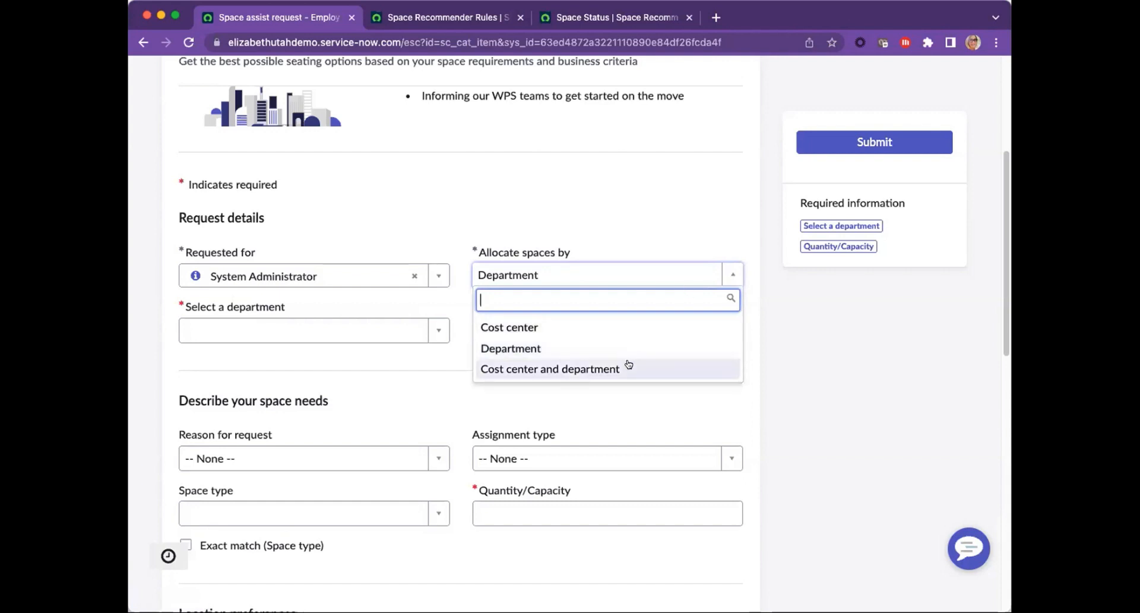
pyautogui.click(556, 350)
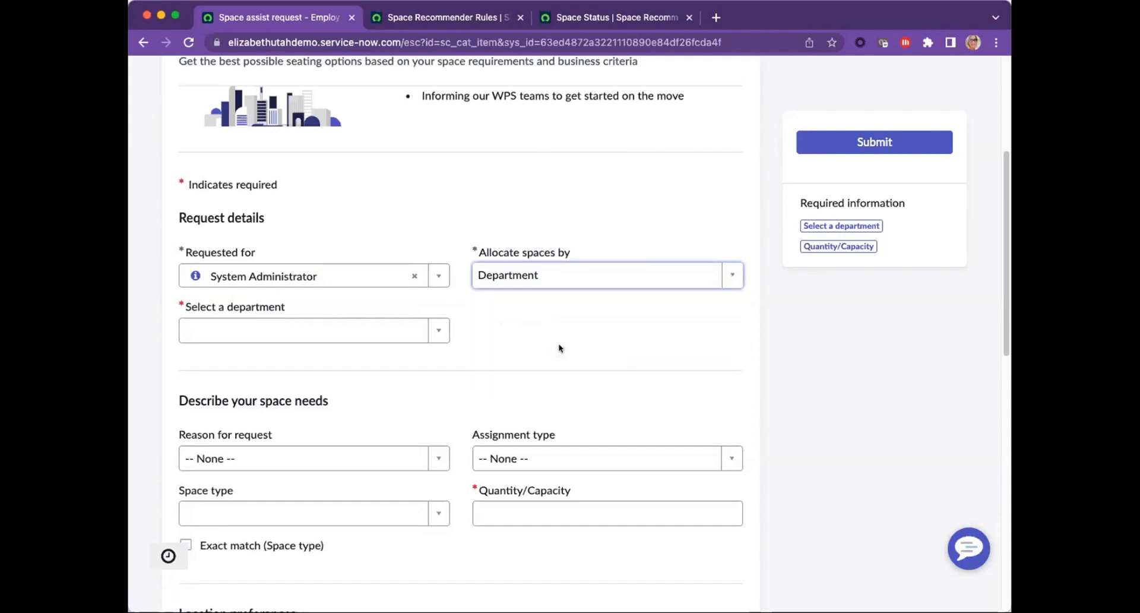
pyautogui.click(435, 331)
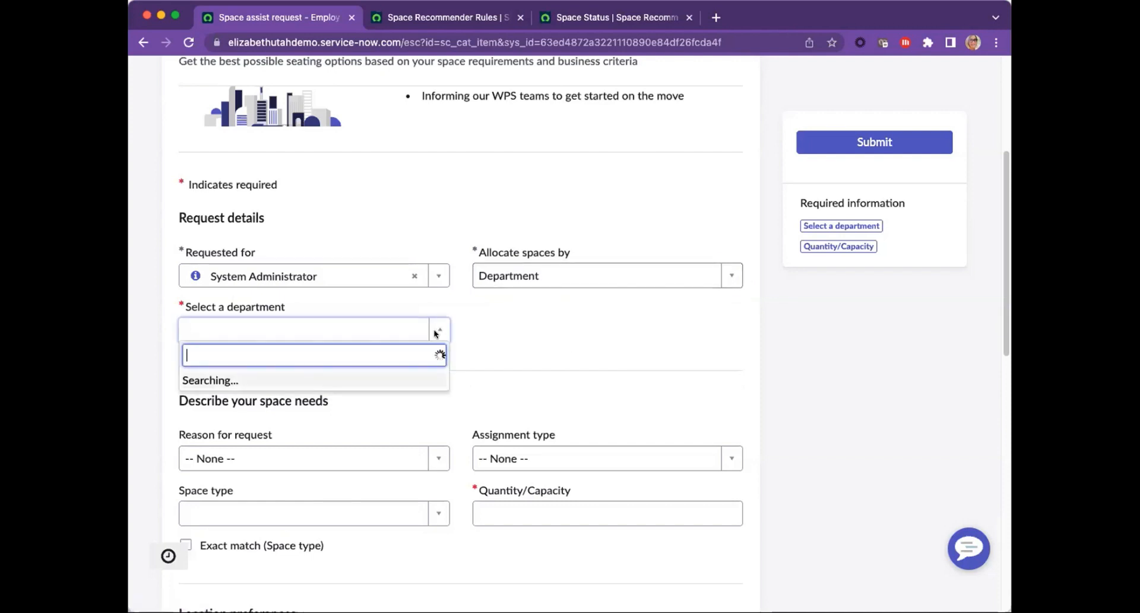
pyautogui.write('creativ')
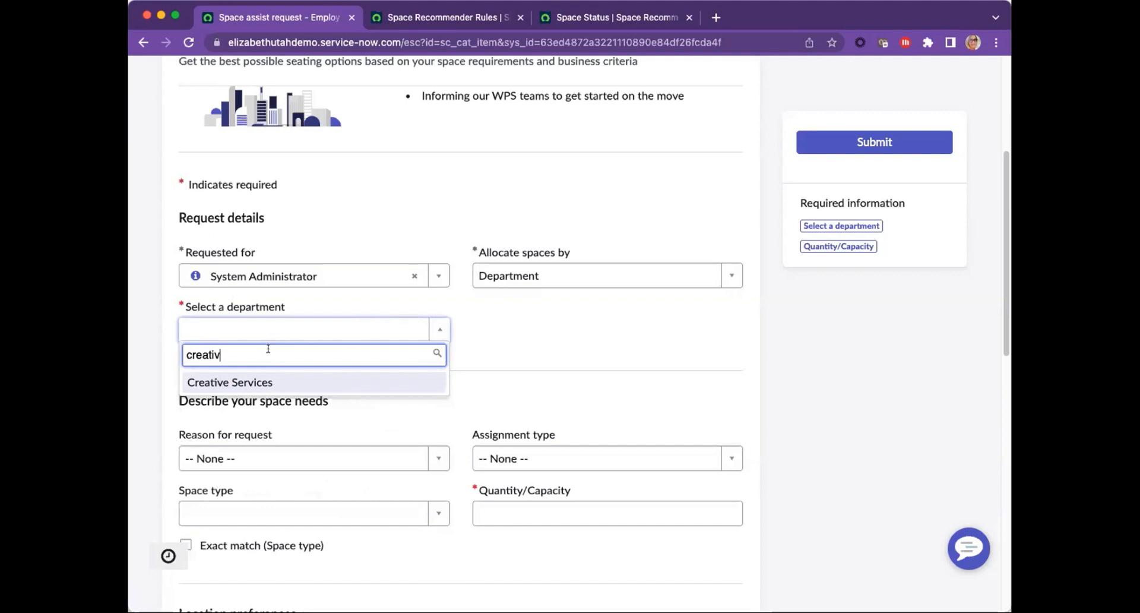
pyautogui.click(270, 380)
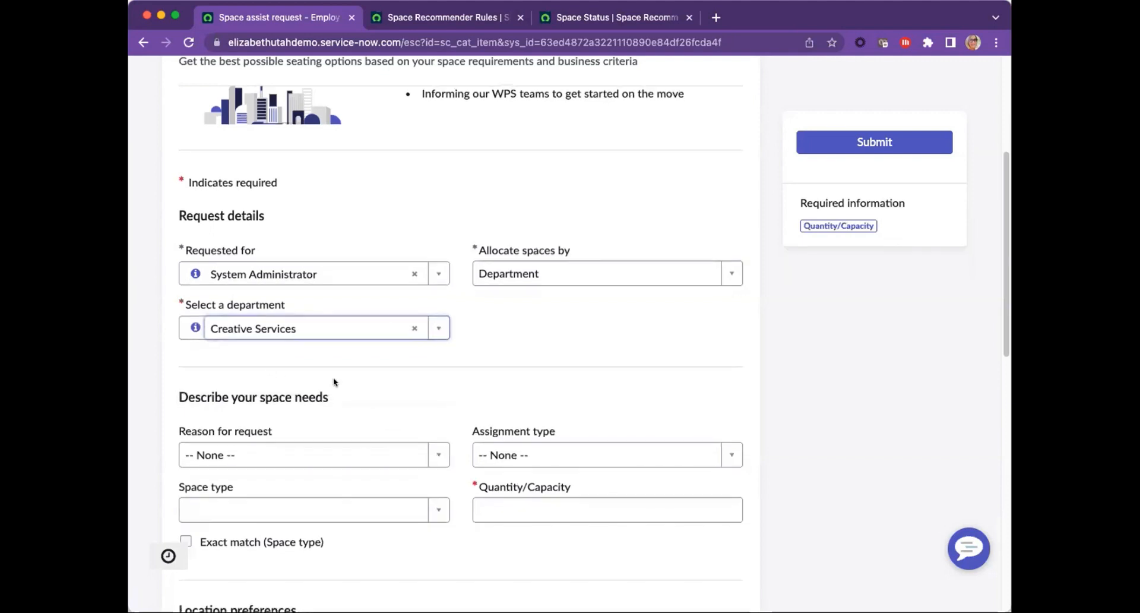
# Step: Set the reason for the request to Expansion and the assignment type to Permanent
pyautogui.scroll(-3, 333, 381)
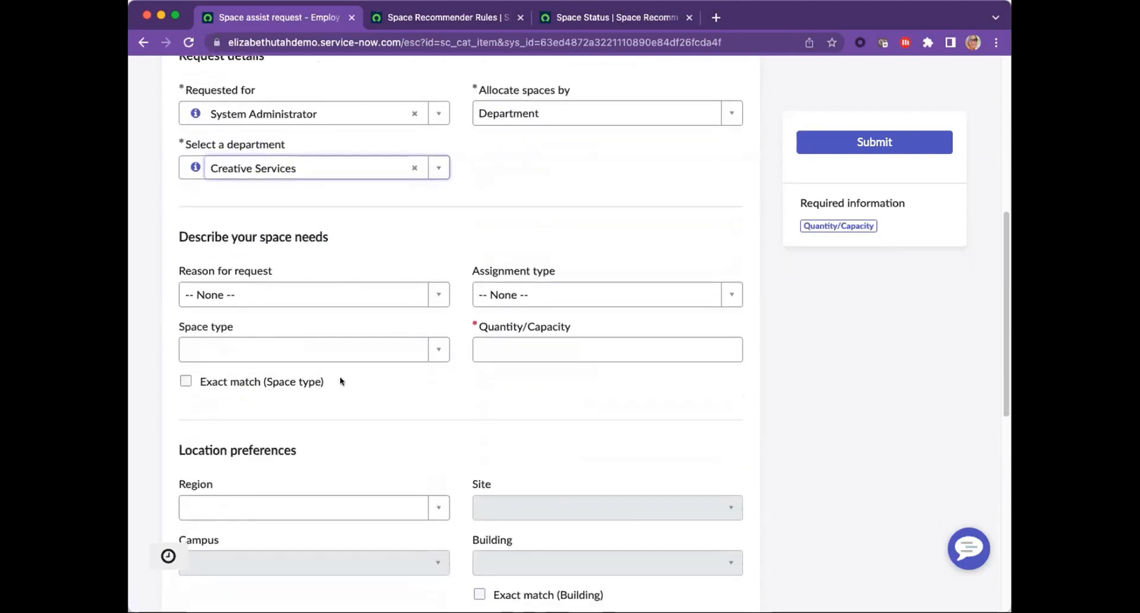
pyautogui.click(436, 293)
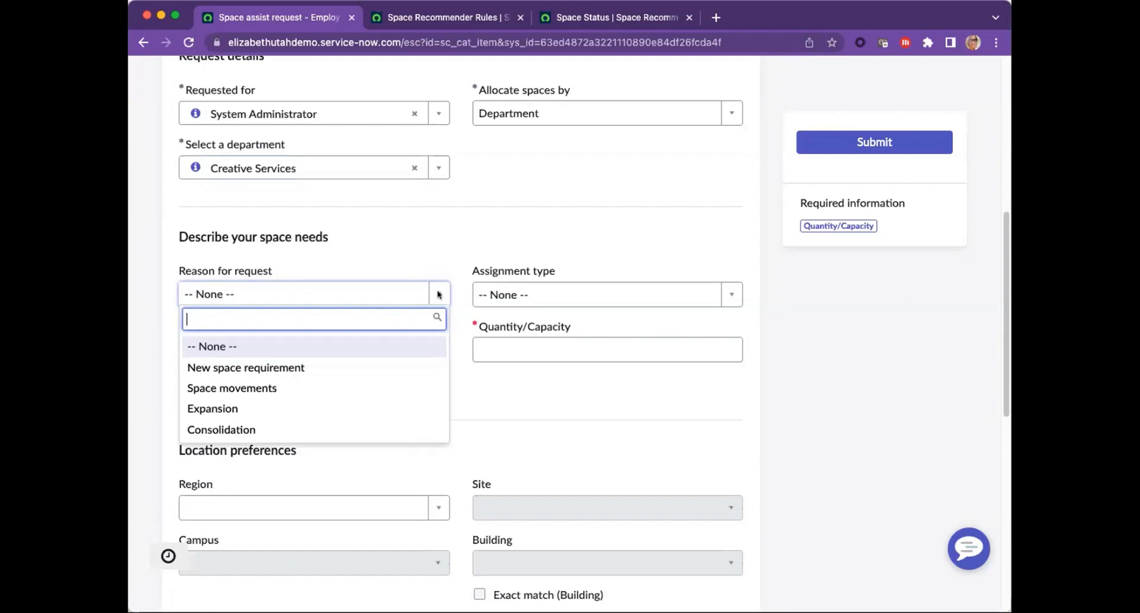
pyautogui.click(319, 409)
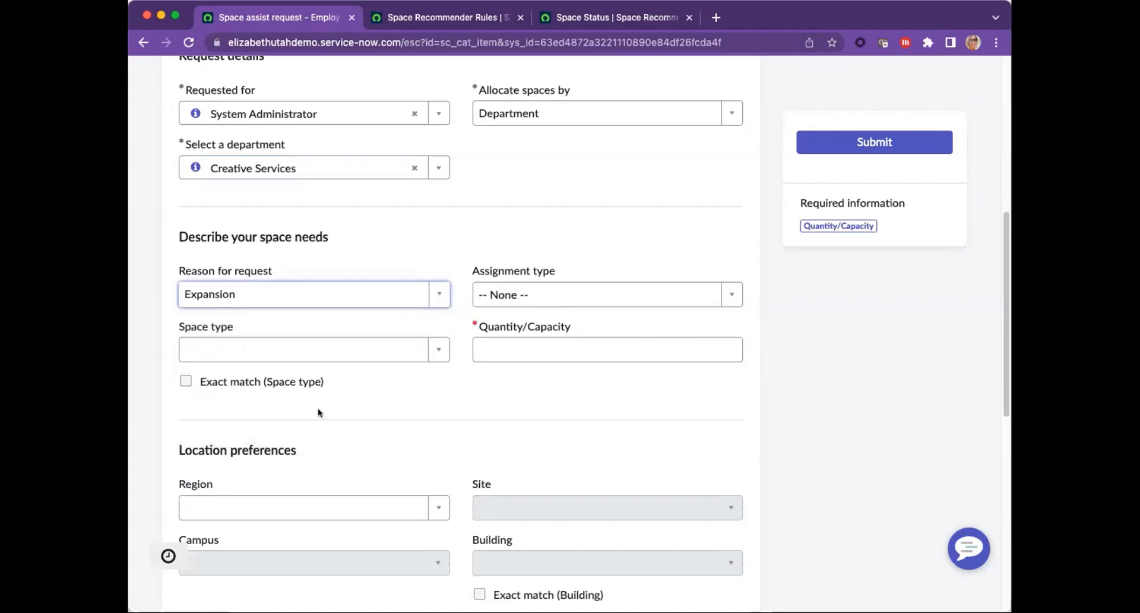
pyautogui.click(730, 294)
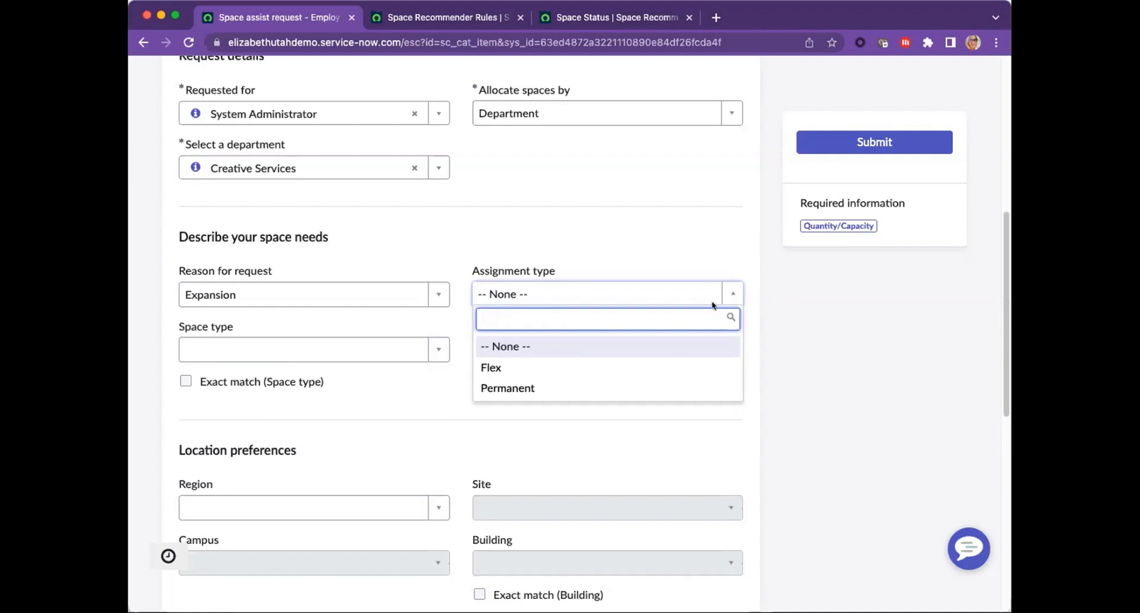
pyautogui.click(617, 388)
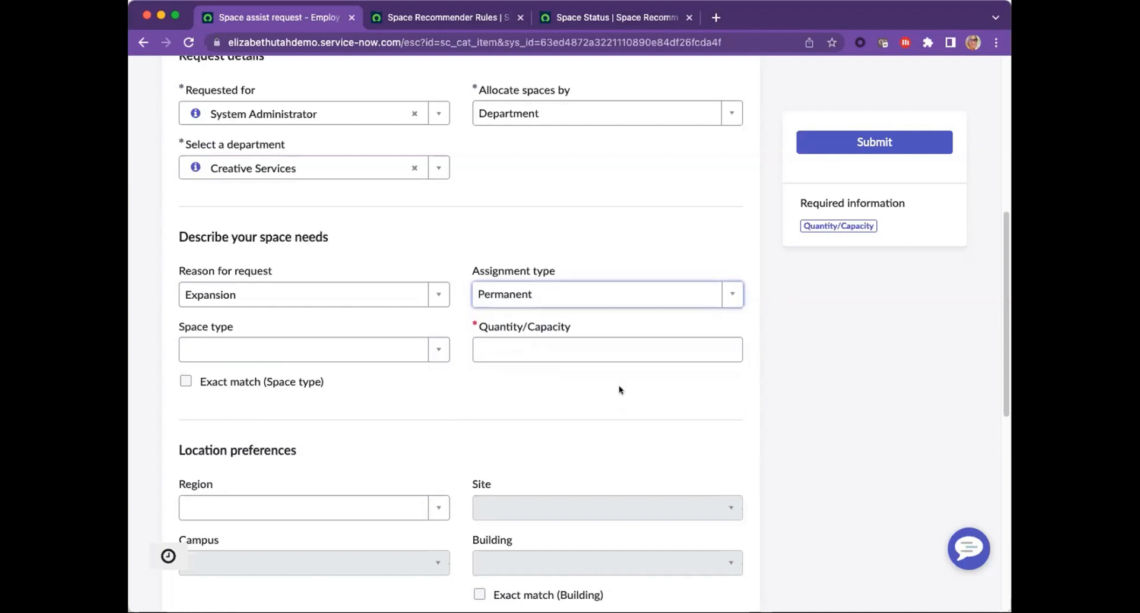
# Step: Request the Workspace/Desk space type with an exact space type match and a quantity of 10
pyautogui.click(438, 349)
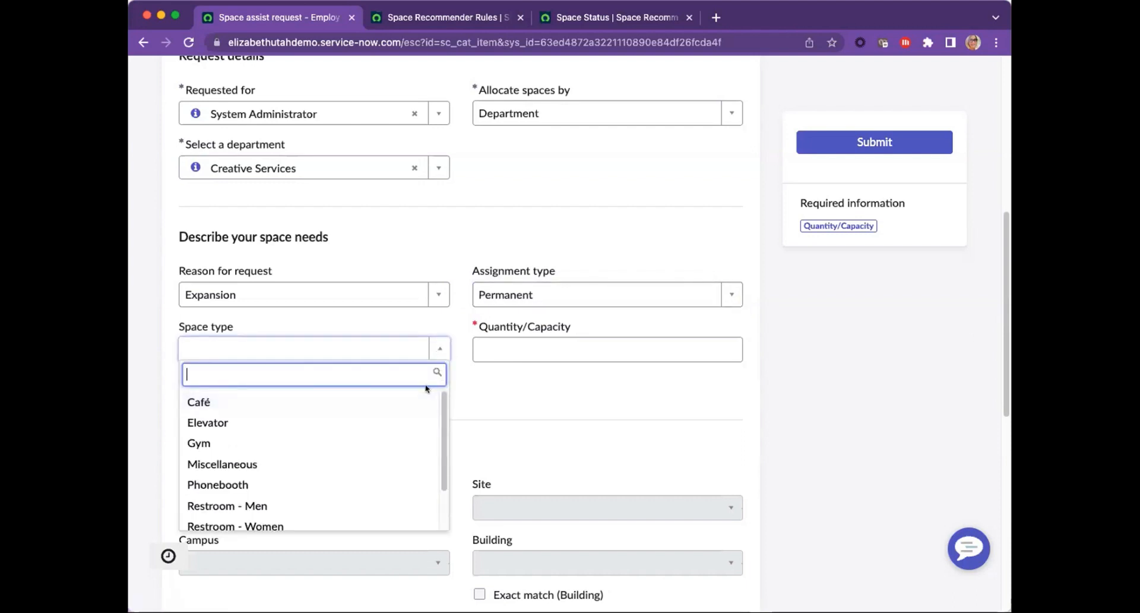
pyautogui.scroll(-1, 411, 407)
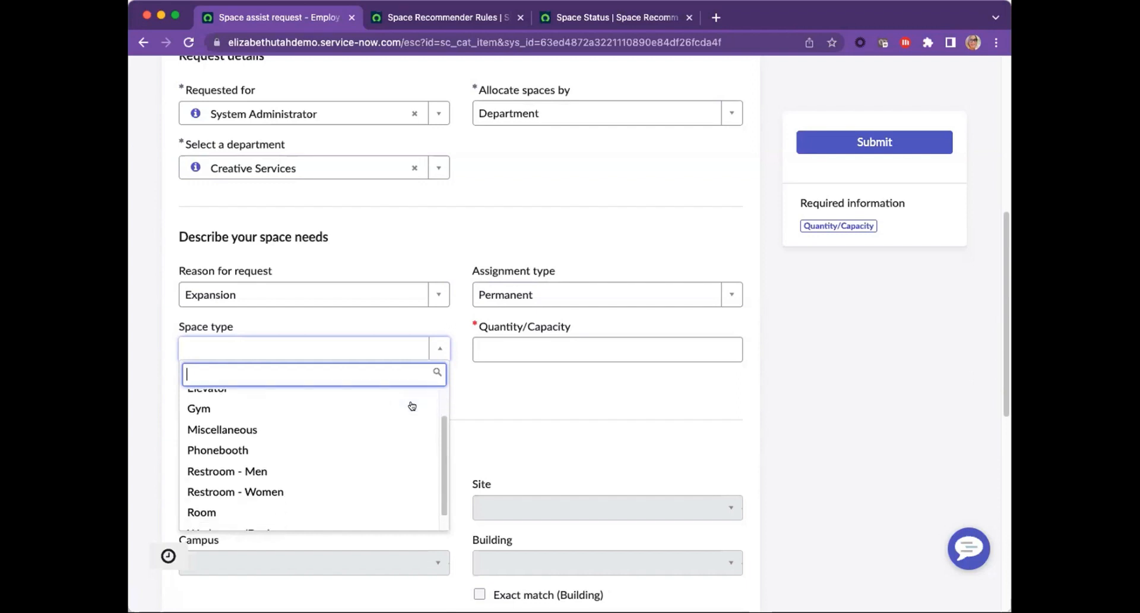
pyautogui.scroll(-1, 411, 406)
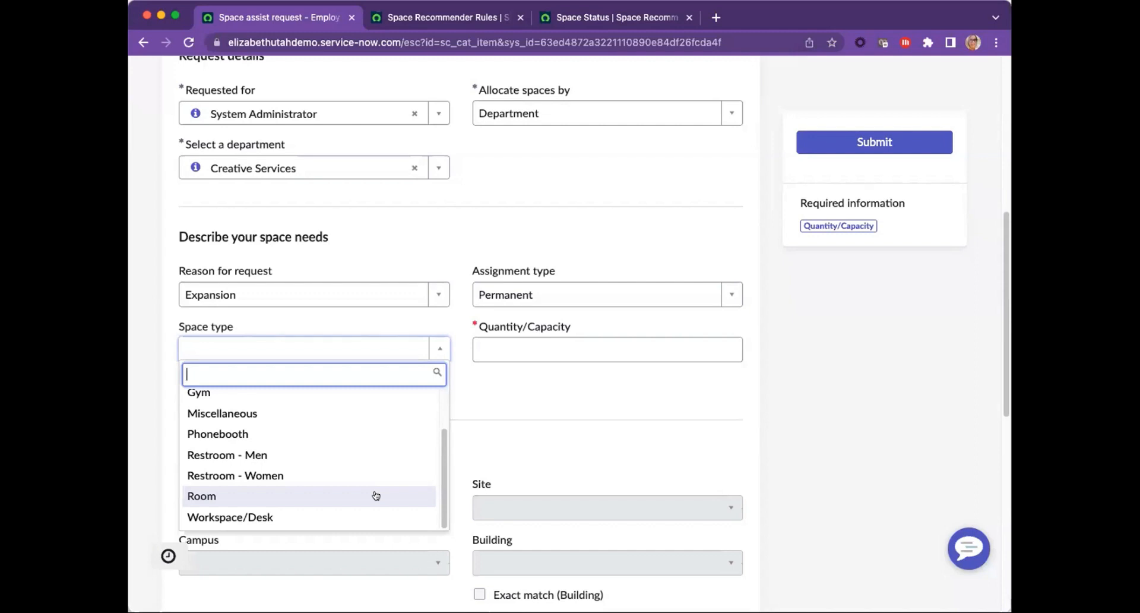
pyautogui.click(247, 517)
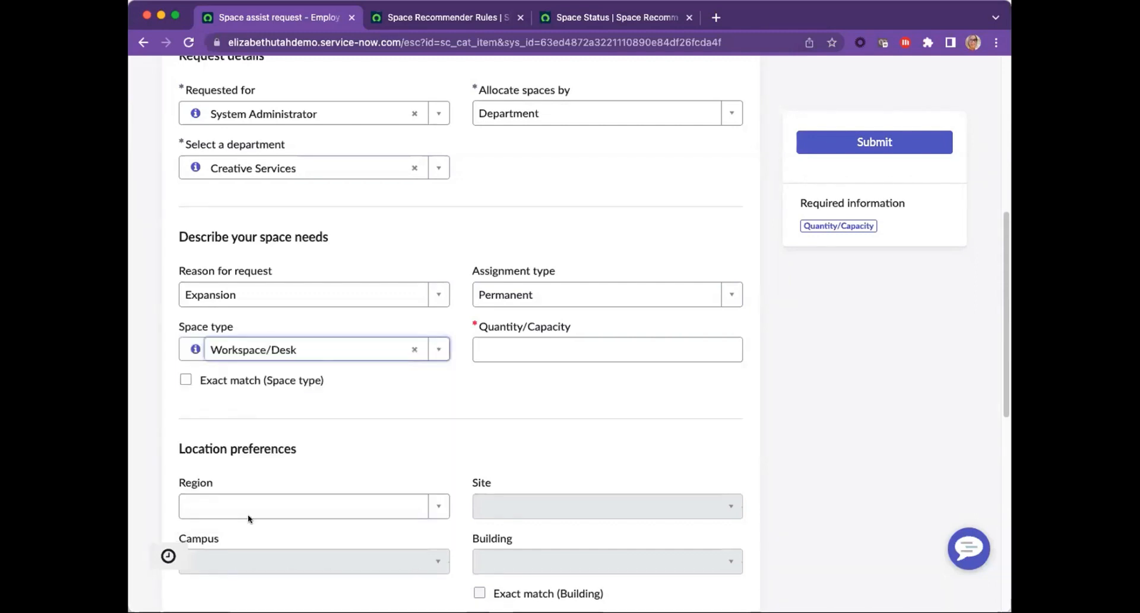
pyautogui.click(185, 381)
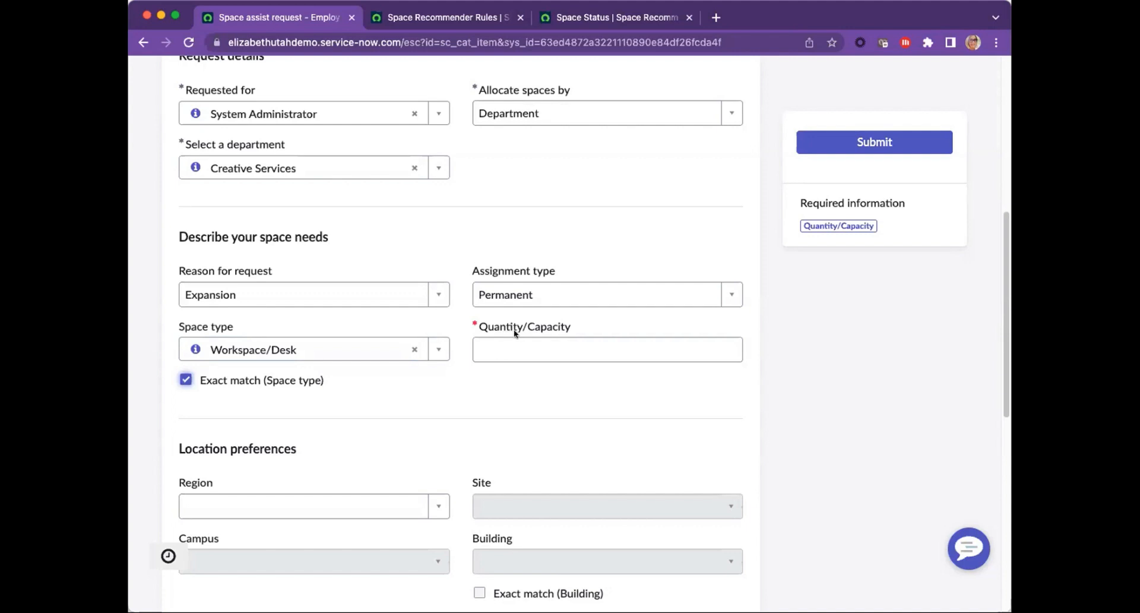
pyautogui.click(514, 349)
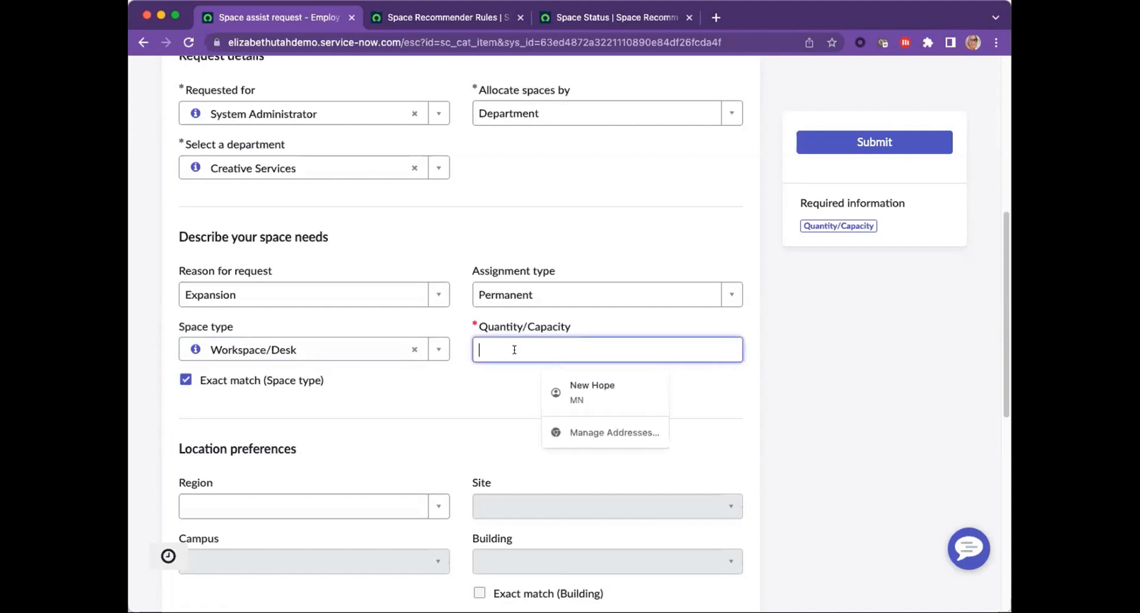
pyautogui.write('10')
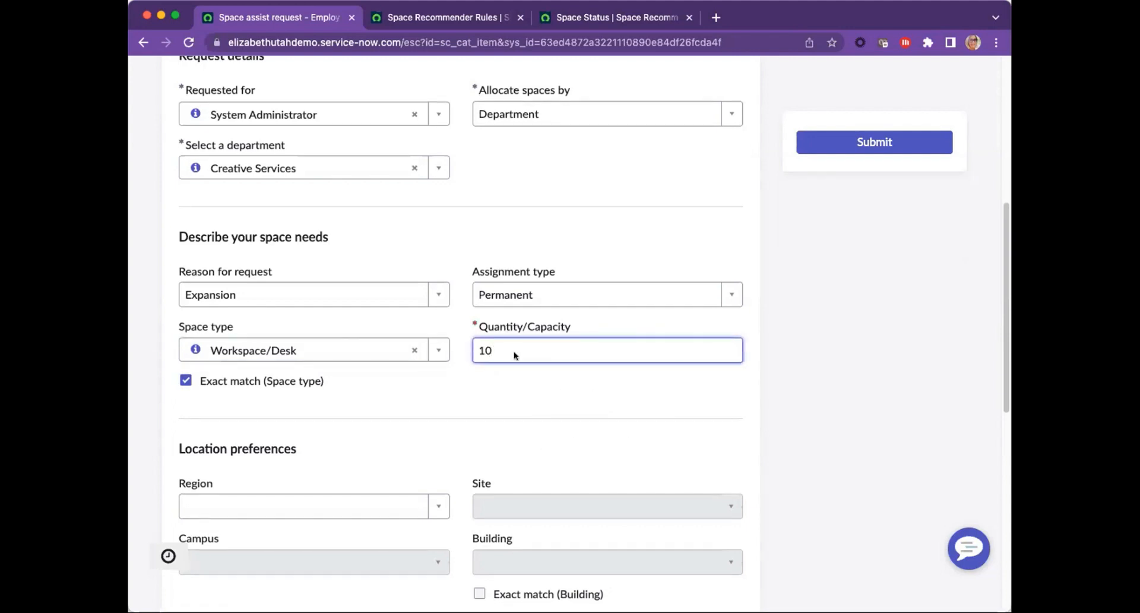
pyautogui.click(516, 381)
# Step: Set the location preferences to region AMS, site North America and campus AMS Campus, leaving the building unselected
pyautogui.scroll(-2, 516, 382)
pyautogui.scroll(-3, 516, 382)
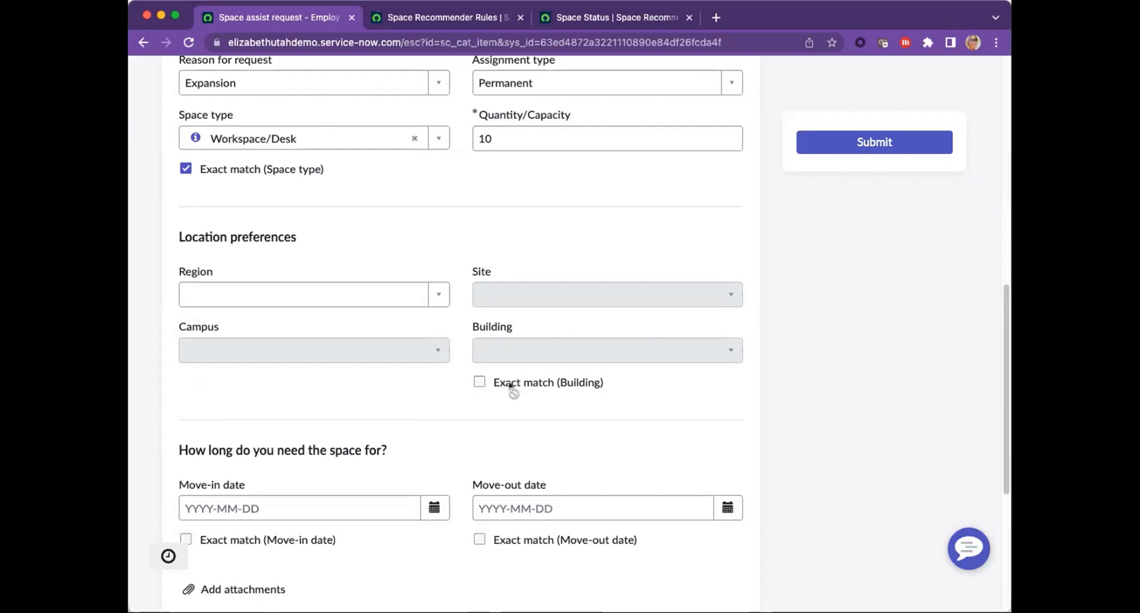
pyautogui.click(437, 295)
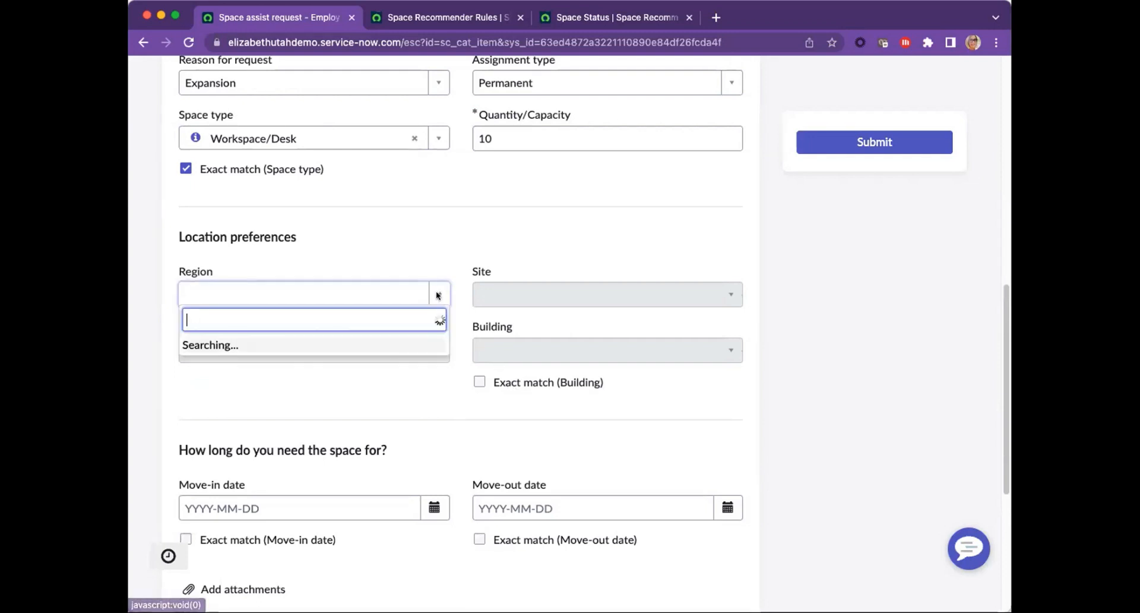
pyautogui.click(283, 367)
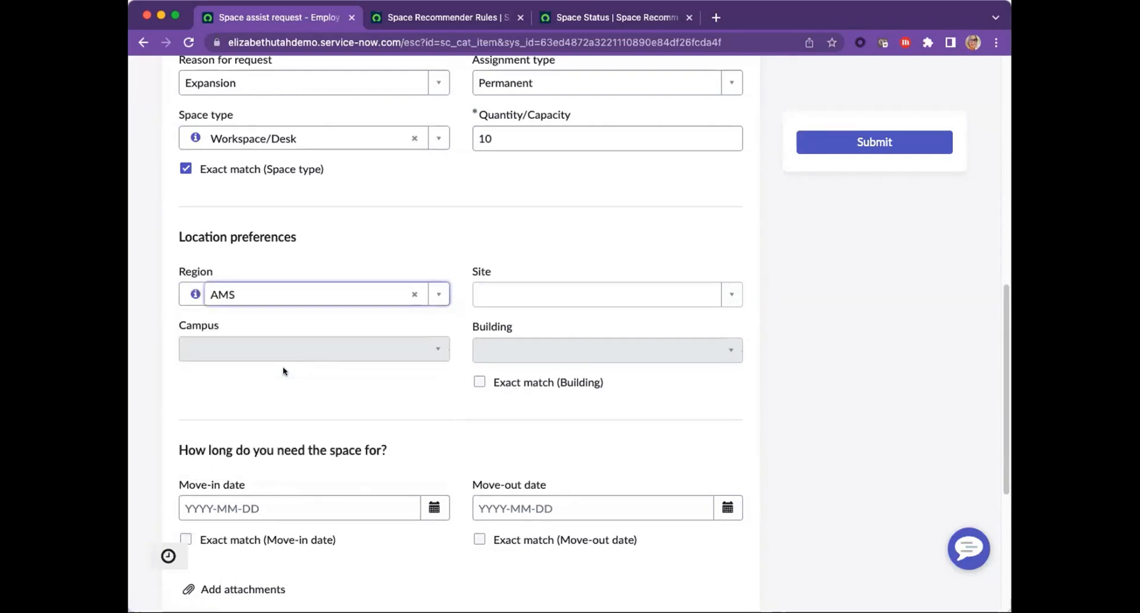
pyautogui.click(731, 293)
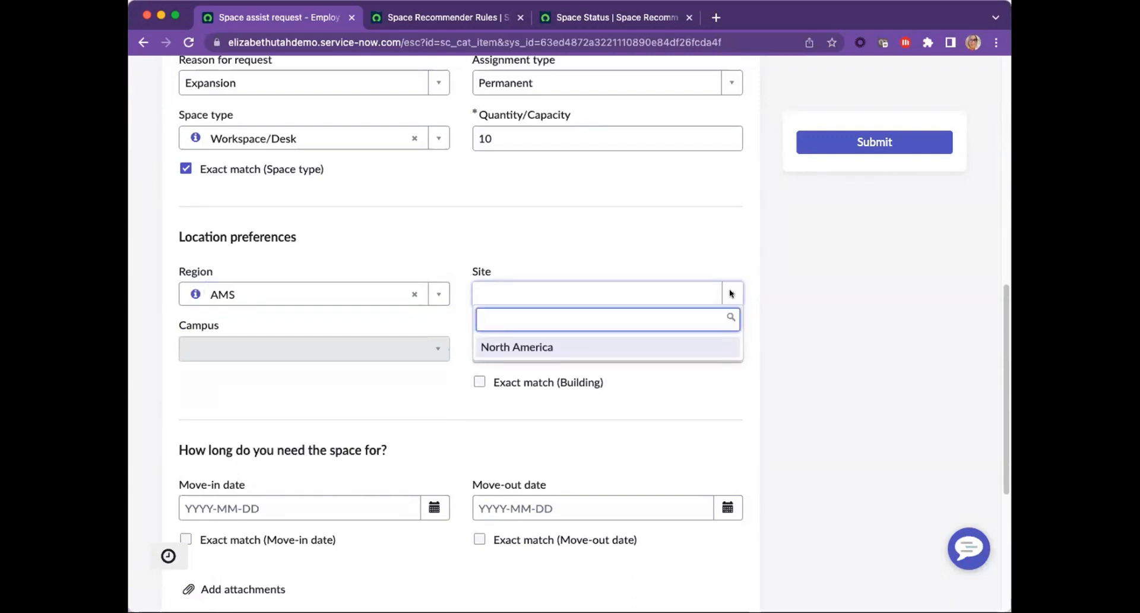
pyautogui.click(535, 349)
pyautogui.click(436, 350)
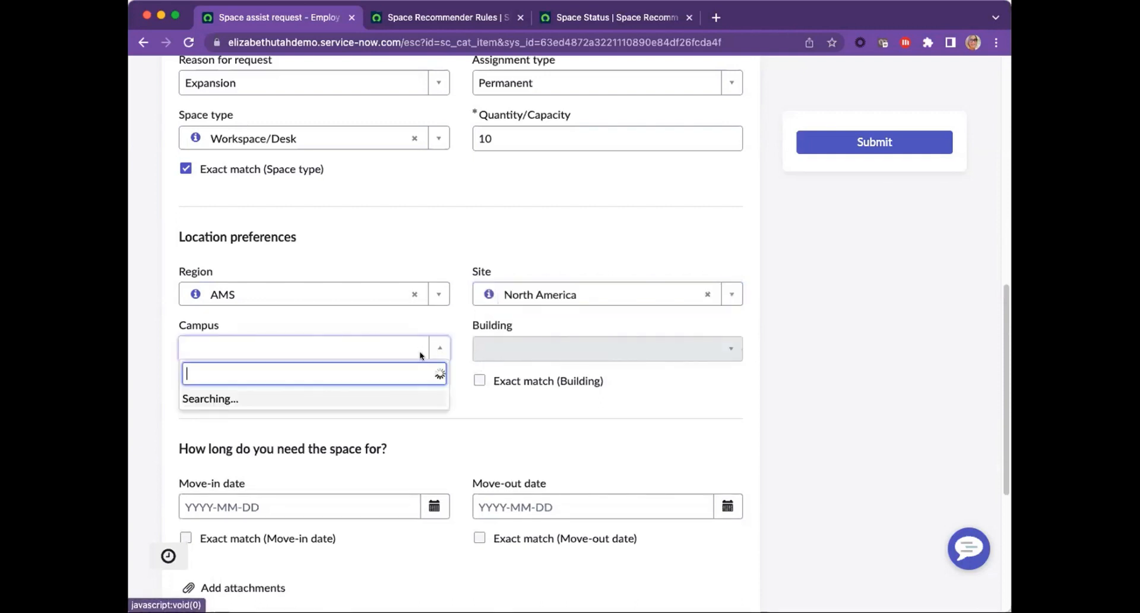
pyautogui.click(345, 399)
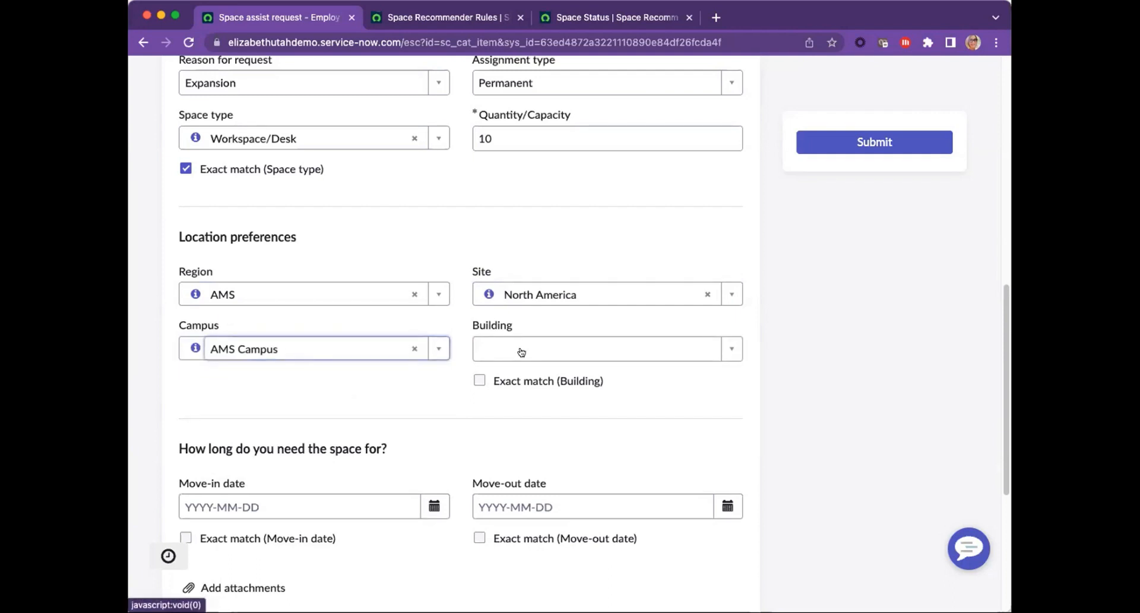
pyautogui.click(725, 348)
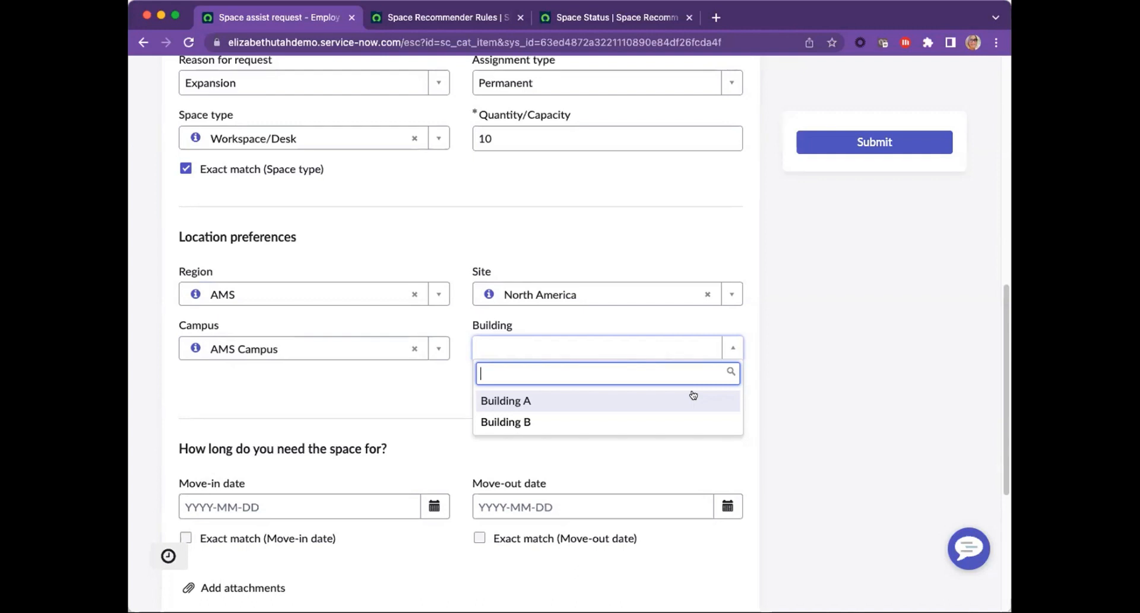
pyautogui.click(573, 321)
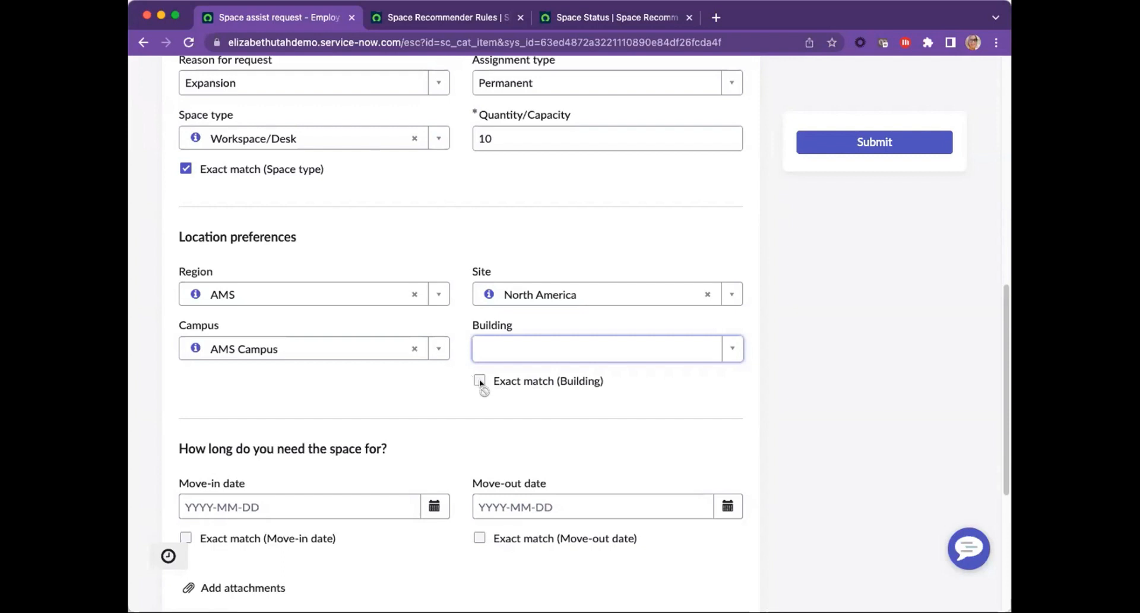
# Step: Submit the space assist request without move dates and open the space plans of the resulting case
pyautogui.scroll(-2, 480, 383)
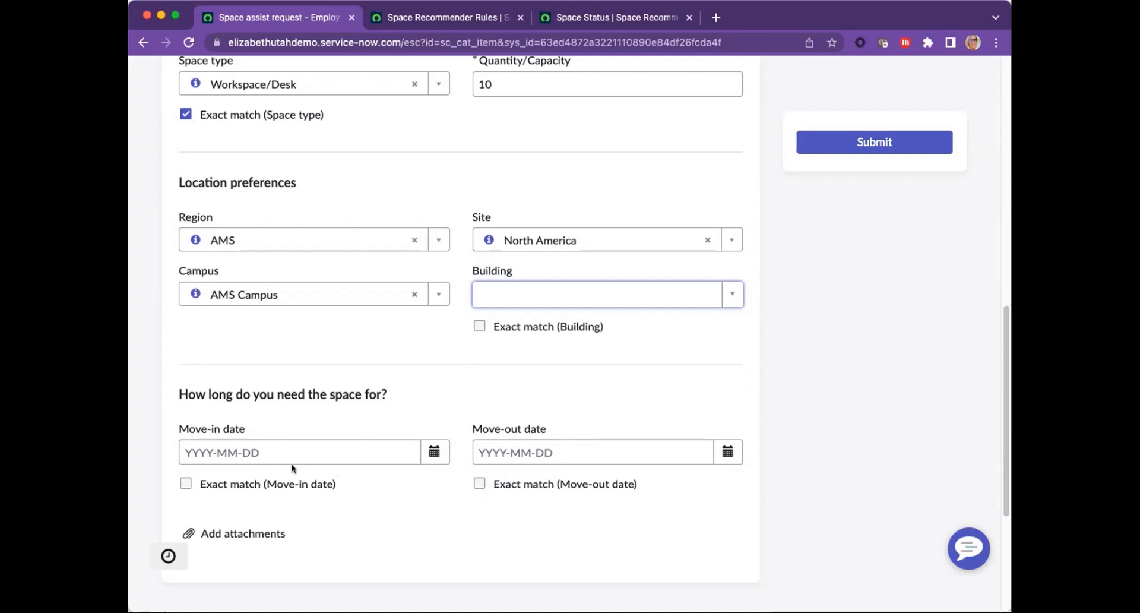
pyautogui.click(869, 144)
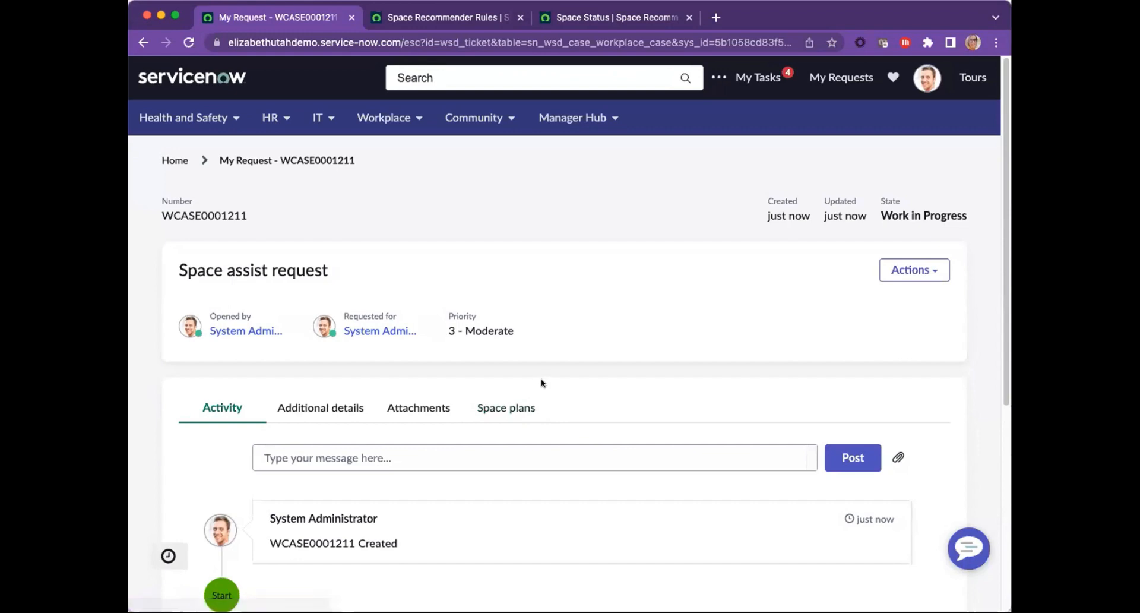
pyautogui.click(526, 411)
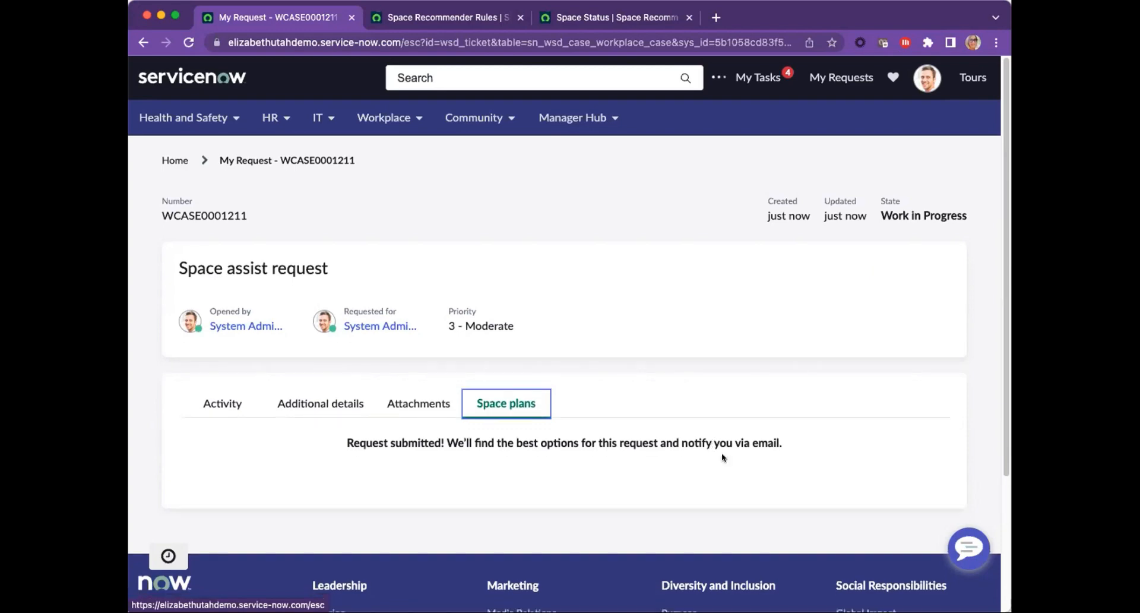
# Step: Check the request's space plans and examine the space recommender rules, including the condition of the Space Status rule
pyautogui.click(491, 410)
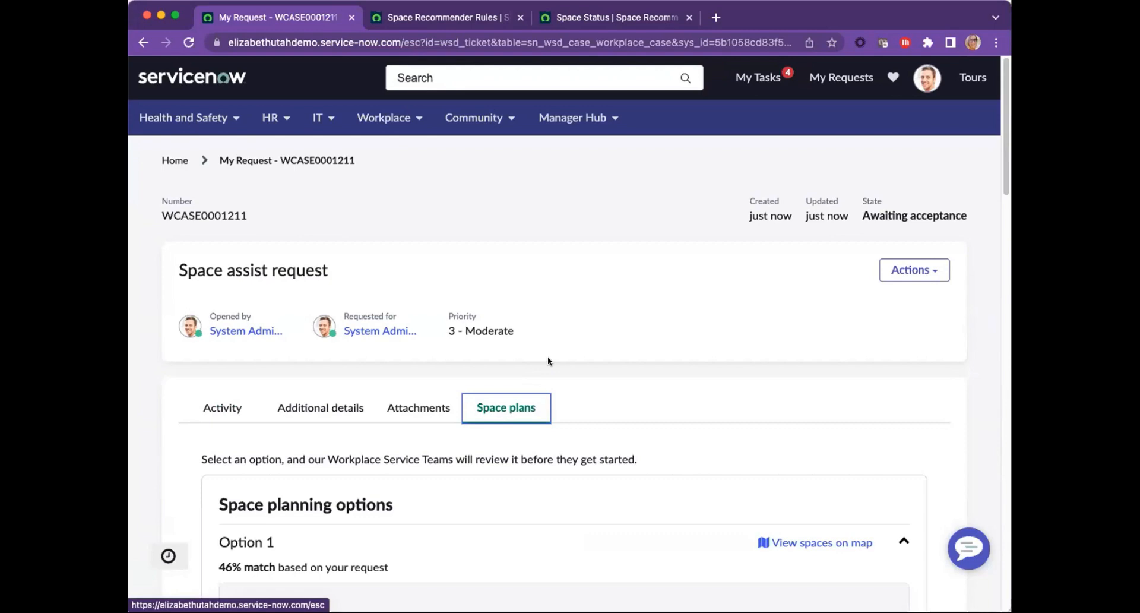
pyautogui.click(431, 20)
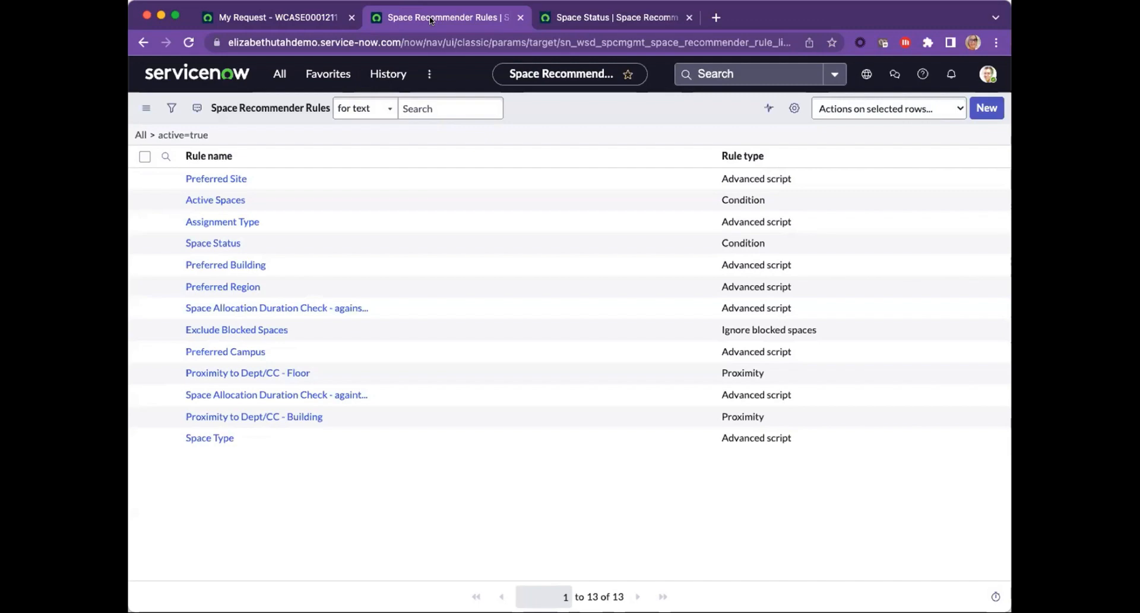
pyautogui.click(552, 20)
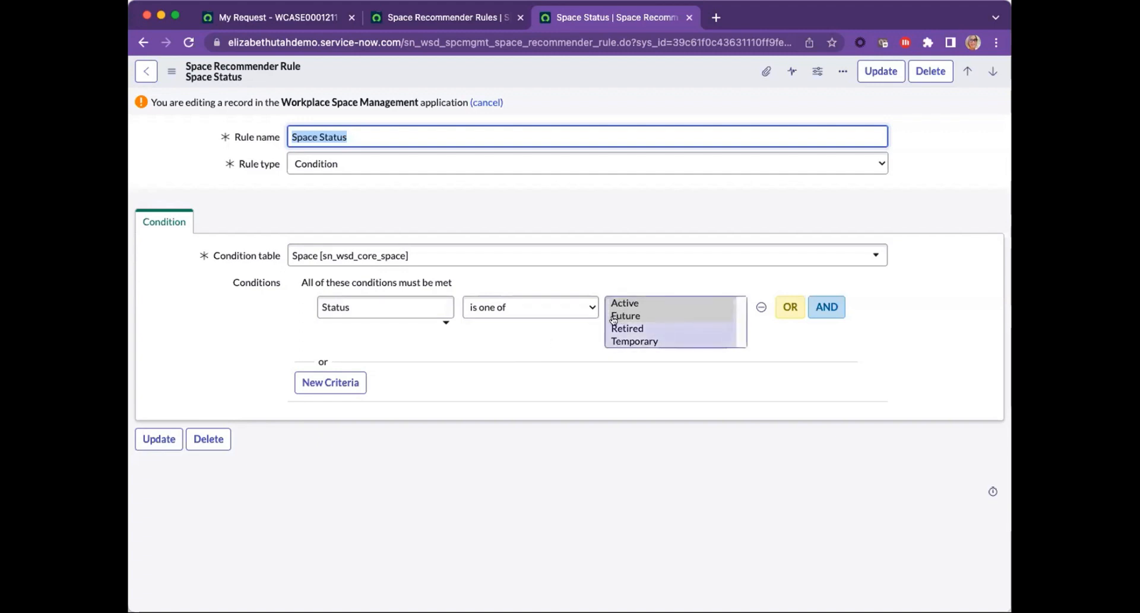
# Step: Open a blank space recommender rule from the rules list and view the available rule types, leaving Condition selected
pyautogui.click(448, 8)
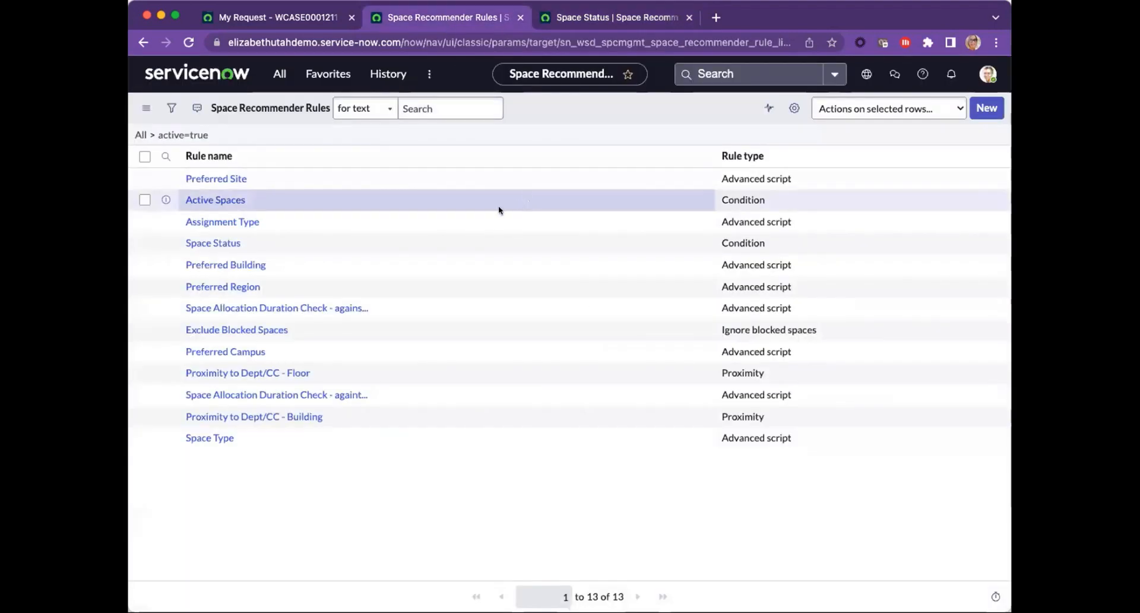
pyautogui.click(987, 109)
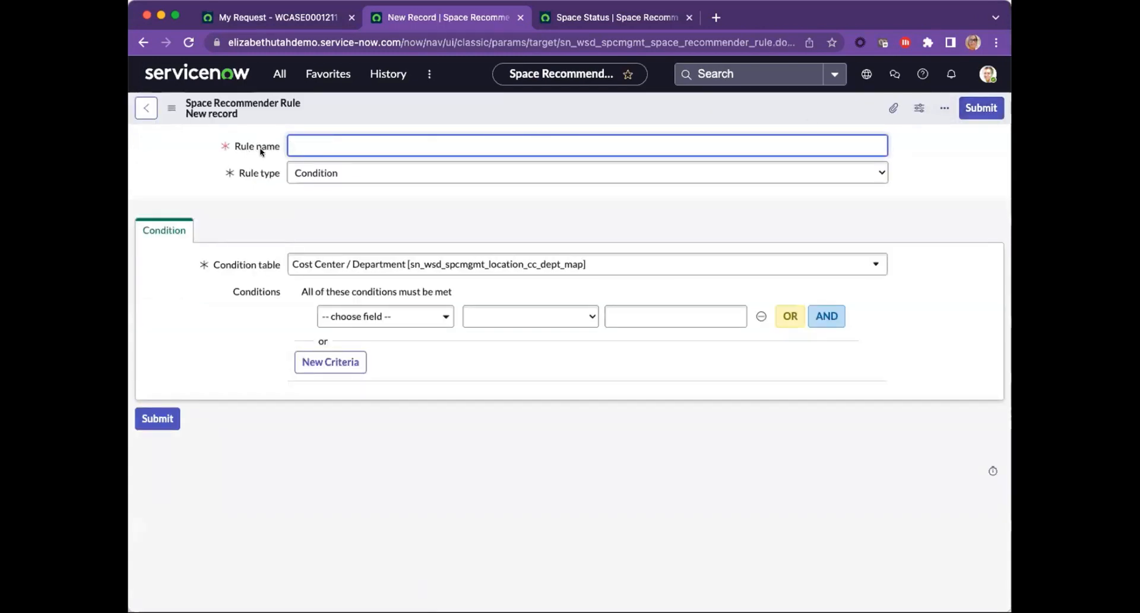
pyautogui.click(365, 173)
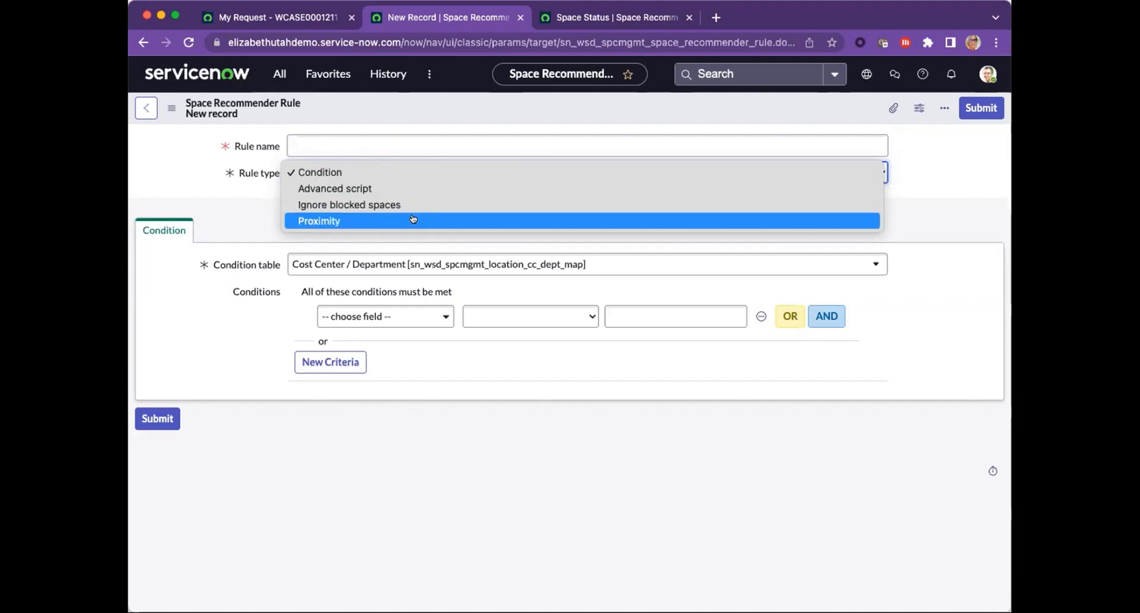
pyautogui.click(220, 206)
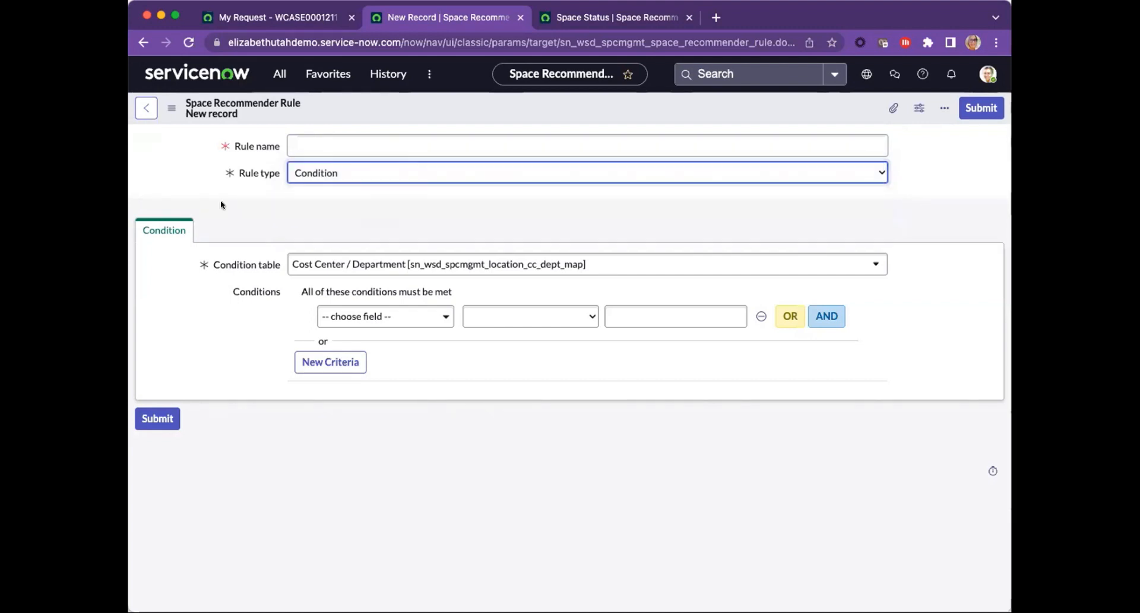
# Step: Return to the space assist request and review the match and listed spaces of its space planning options
pyautogui.click(292, 20)
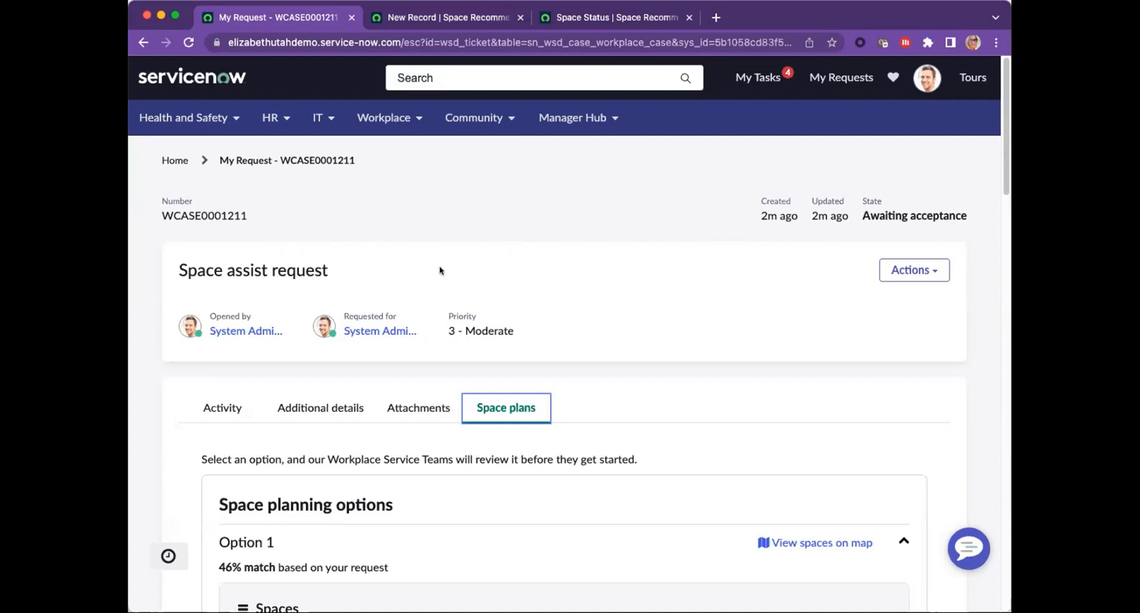
pyautogui.scroll(-3, 586, 291)
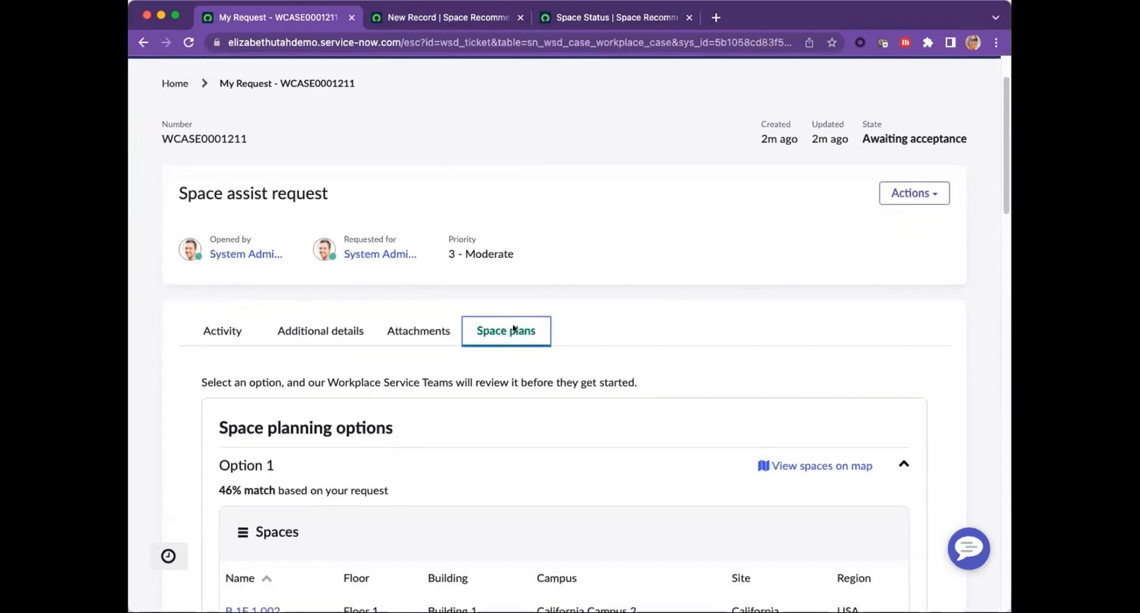
pyautogui.scroll(-5, 506, 331)
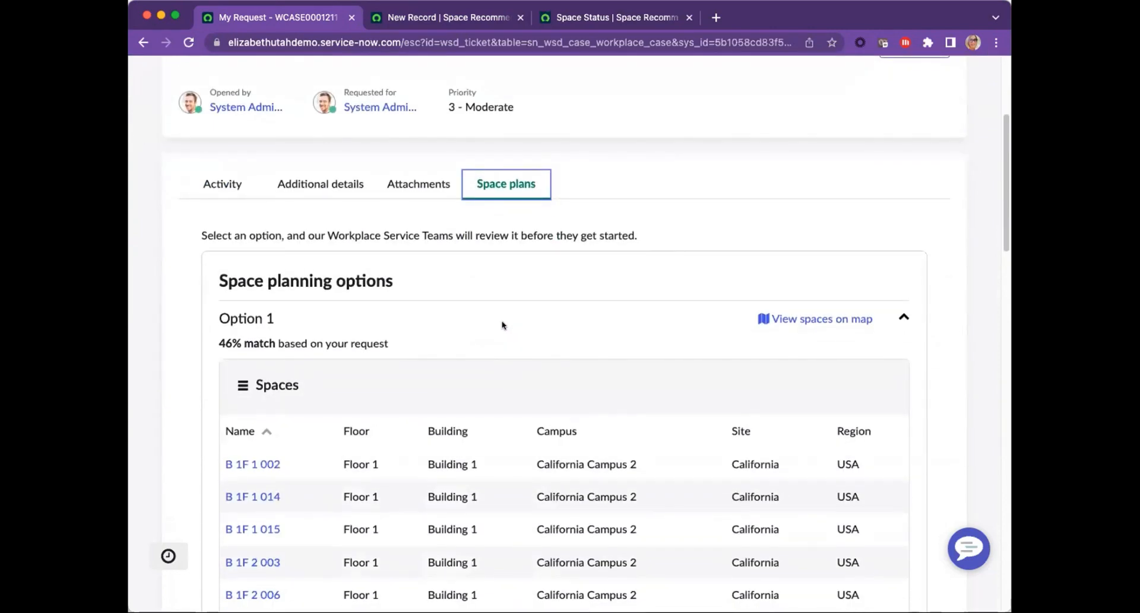
pyautogui.scroll(-2, 501, 324)
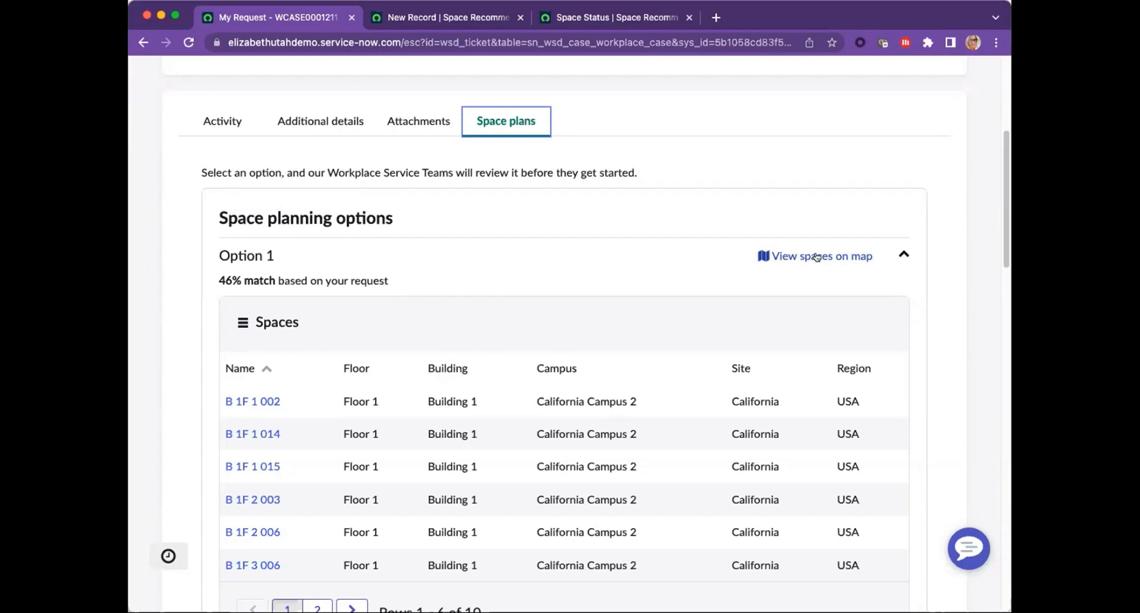
pyautogui.scroll(-1, 573, 281)
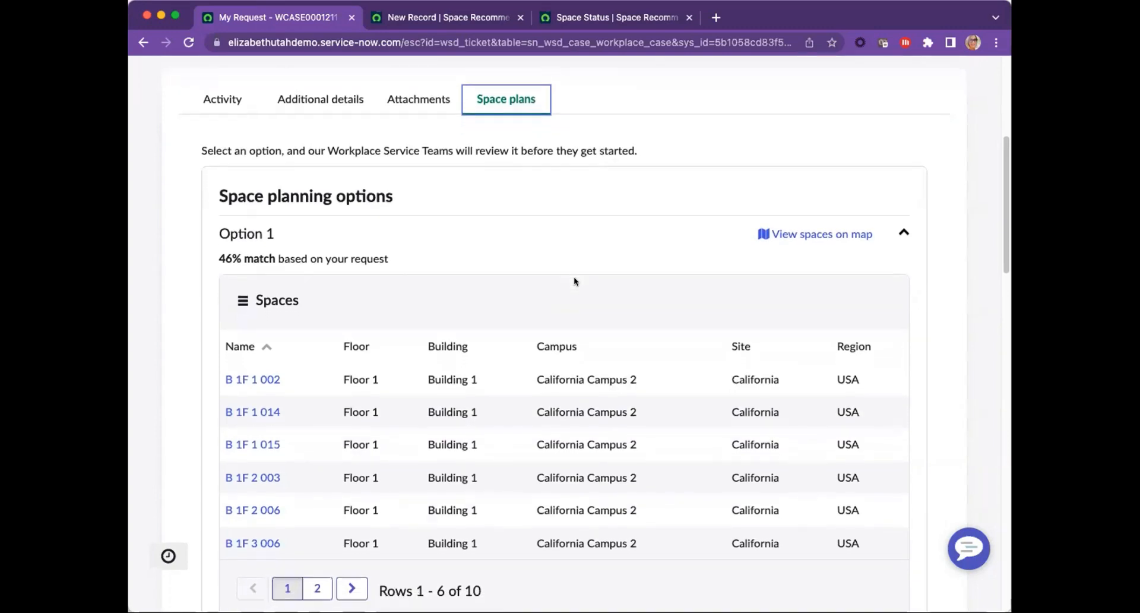
pyautogui.scroll(-5, 574, 281)
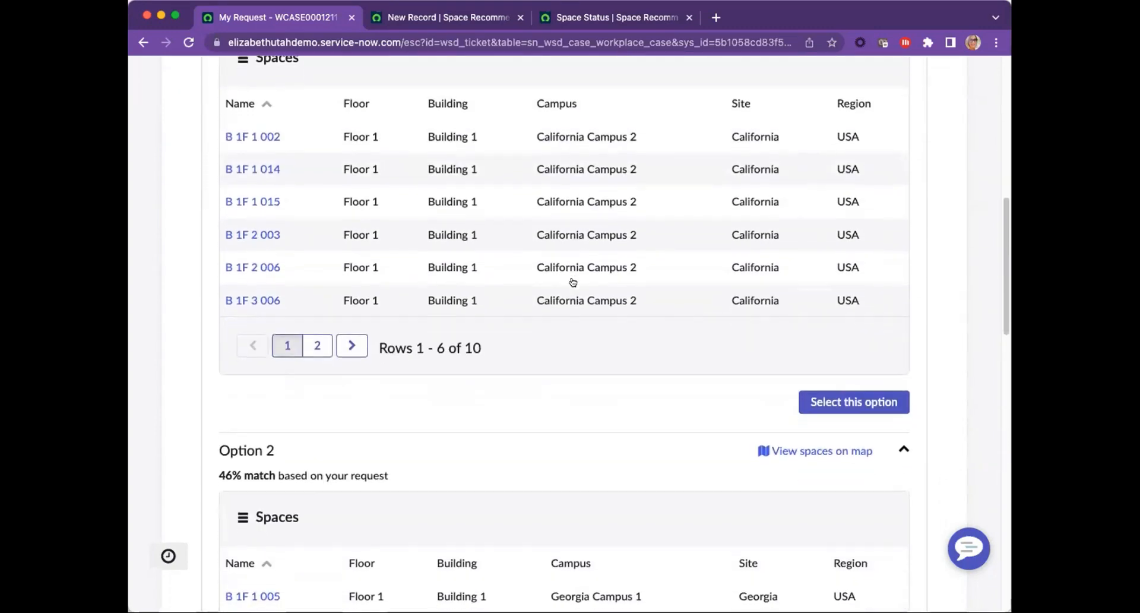
pyautogui.scroll(-12, 572, 281)
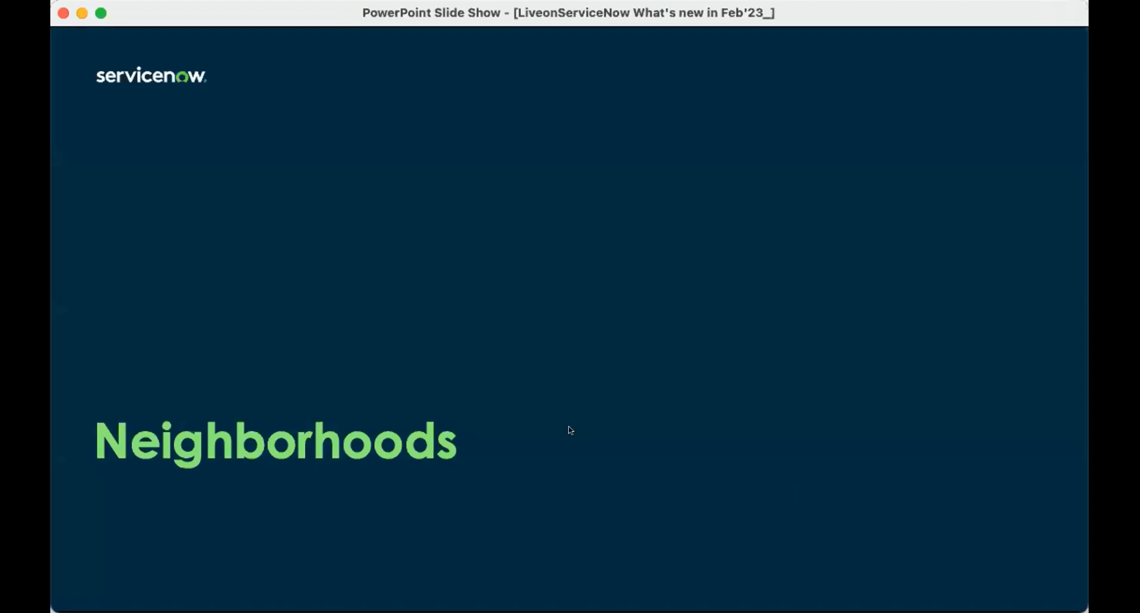
pyautogui.click(549, 400)
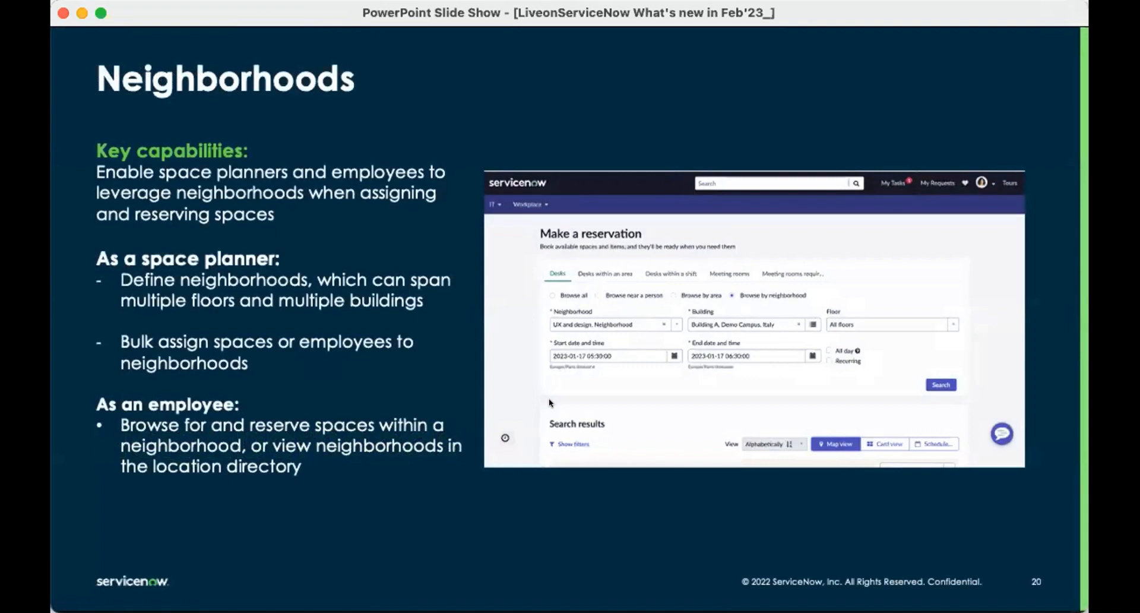
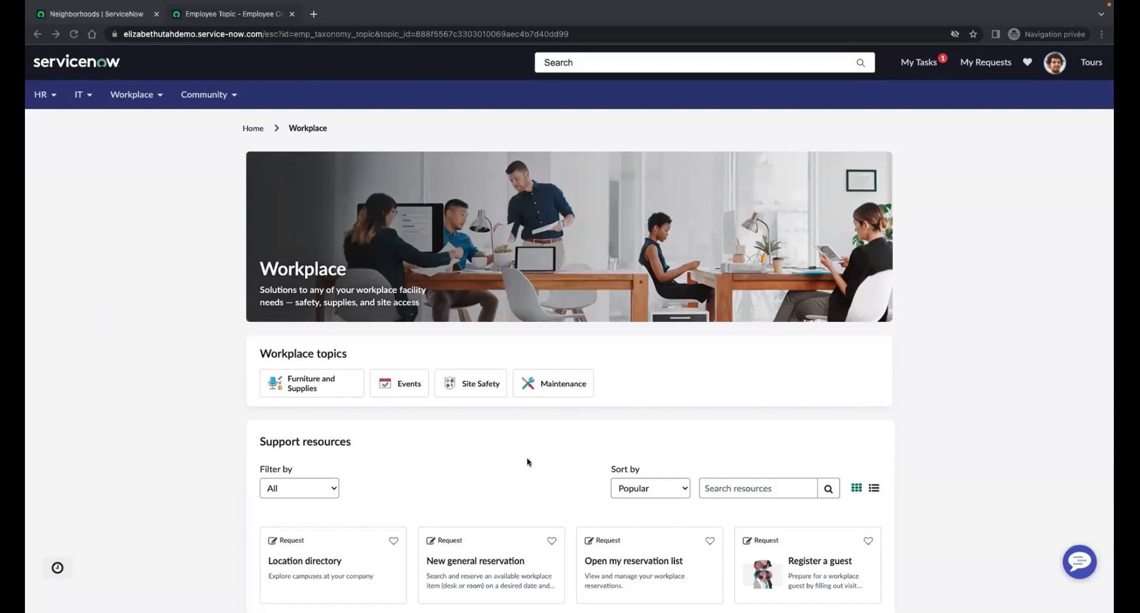
# Step: Open a new general reservation from the Workplace support resources and switch the desk search to browsing by neighborhood
pyautogui.scroll(-3, 491, 460)
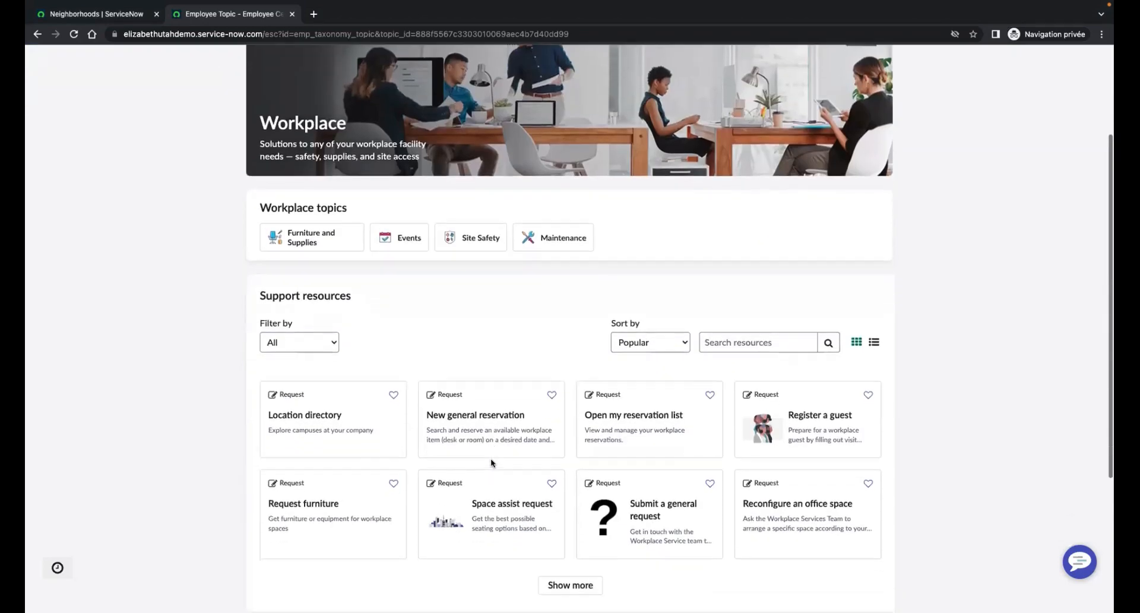
pyautogui.click(484, 414)
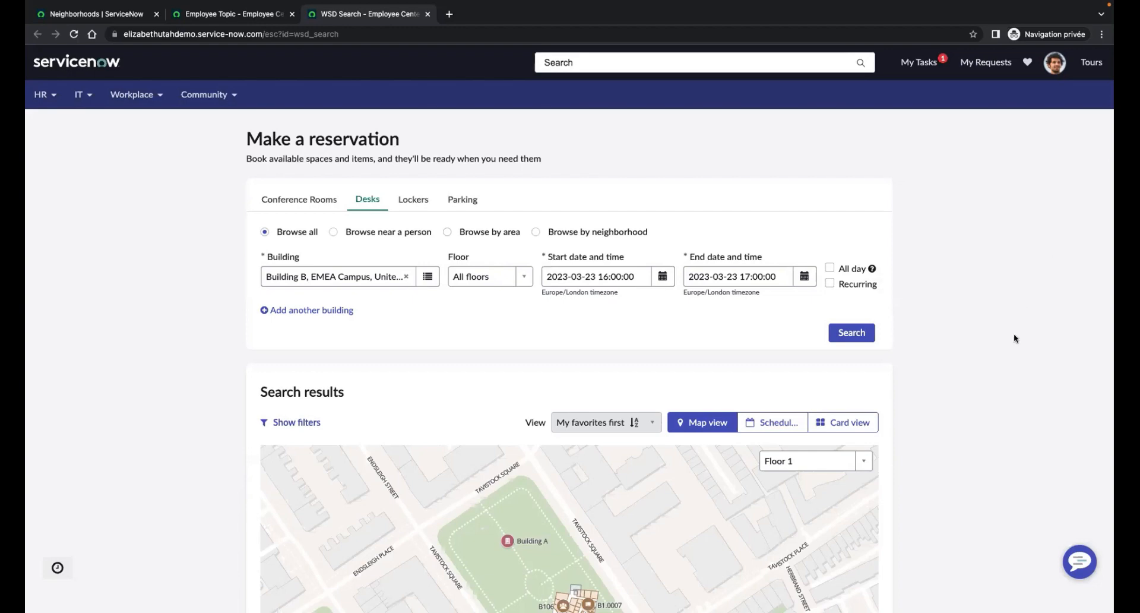
pyautogui.click(537, 233)
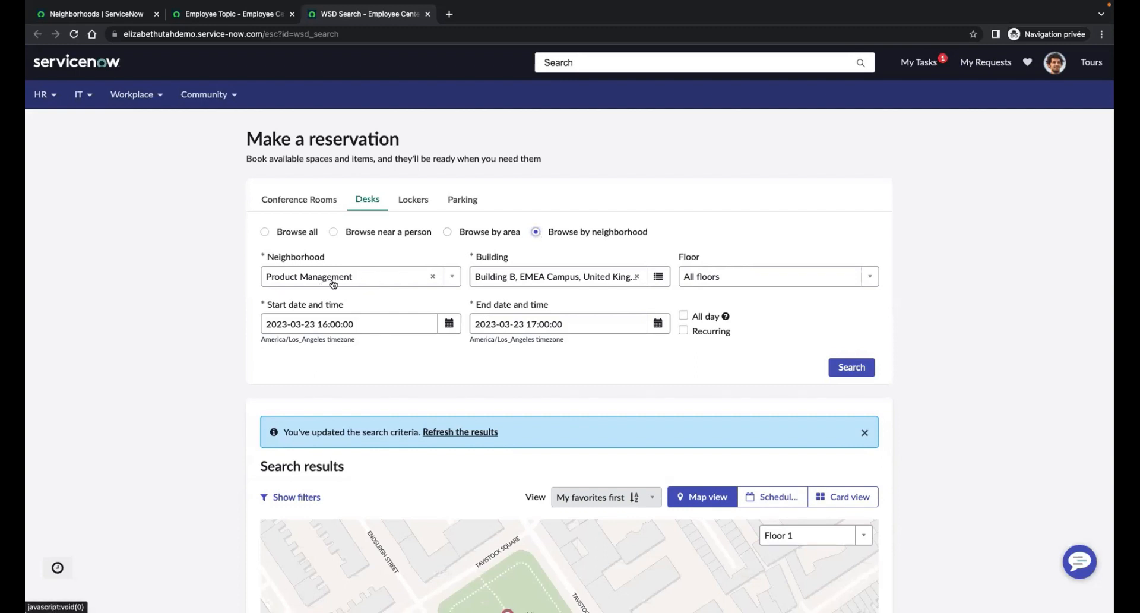
# Step: Search for desks in the Product Management neighborhood of Building B, EMEA Campus, across all floors
pyautogui.click(452, 279)
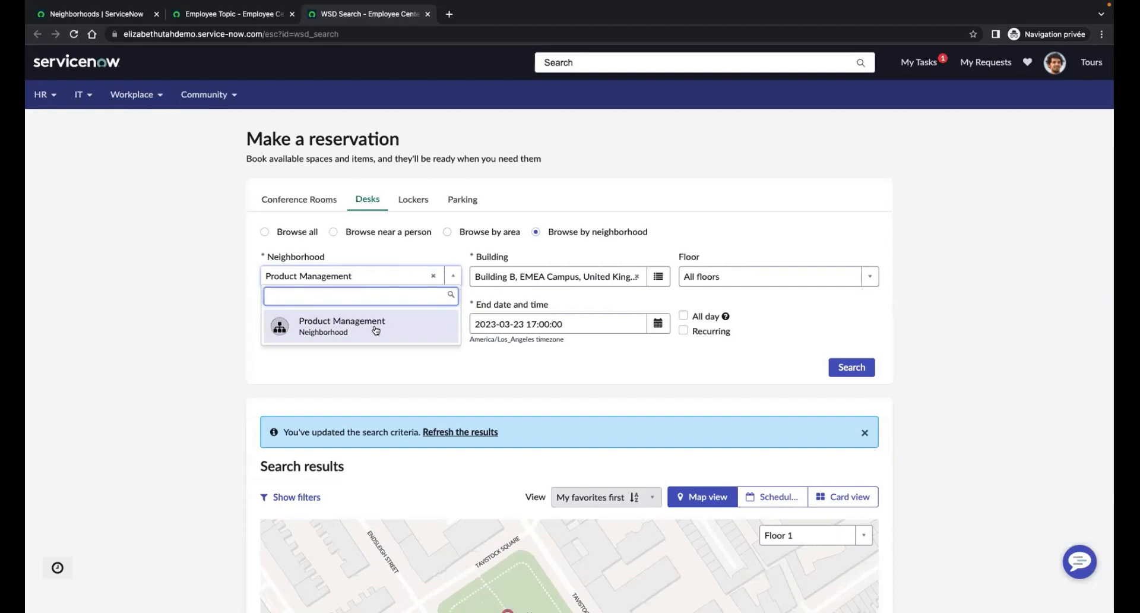
pyautogui.click(375, 328)
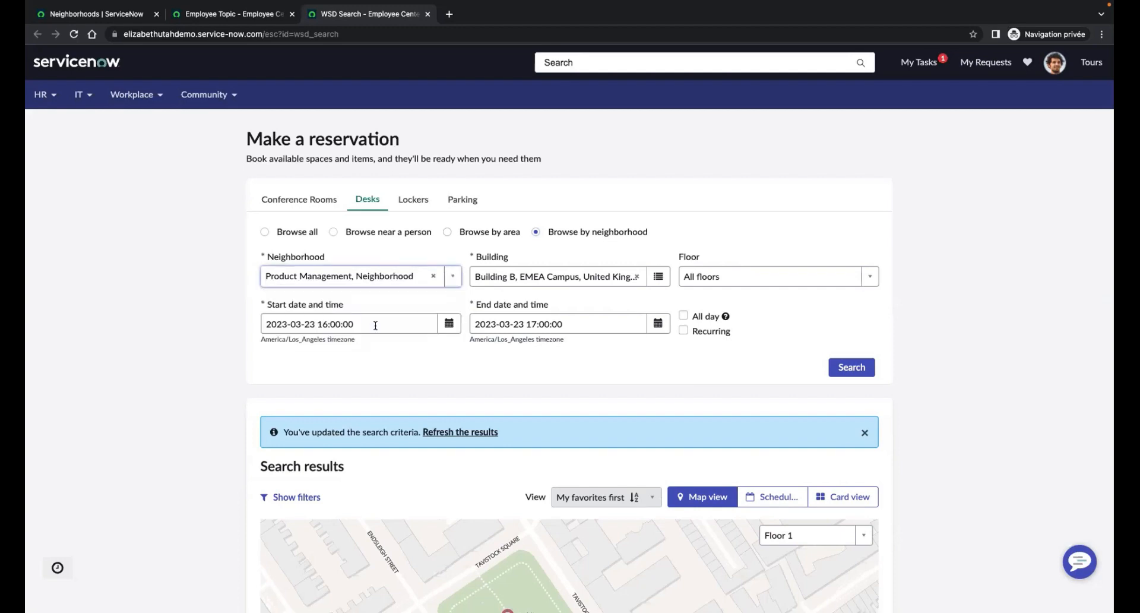
pyautogui.click(654, 277)
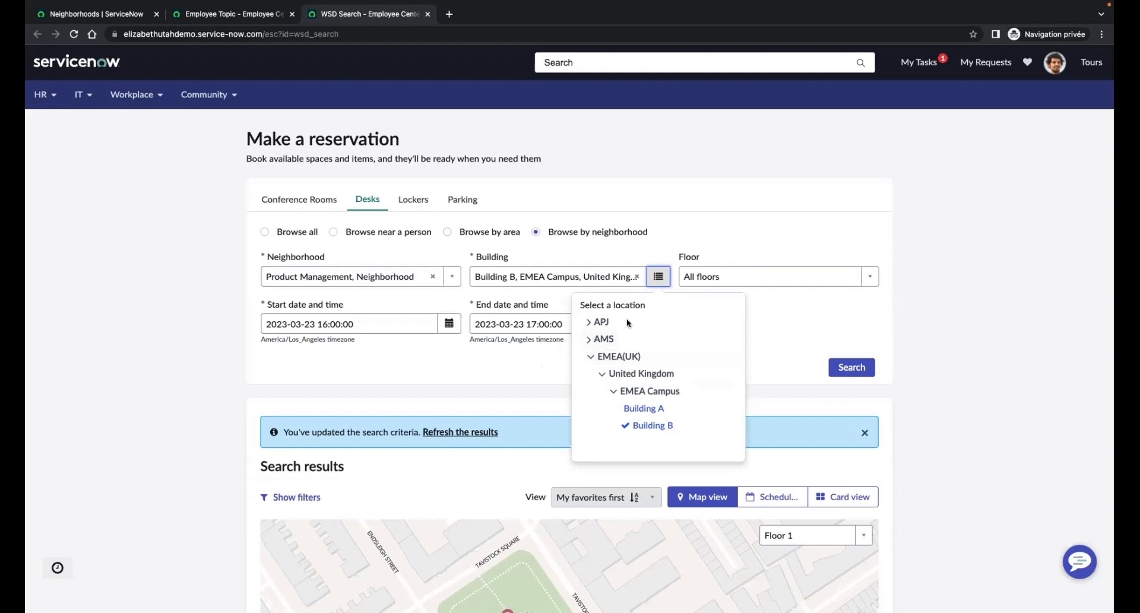
pyautogui.click(869, 280)
pyautogui.scroll(-1, 806, 351)
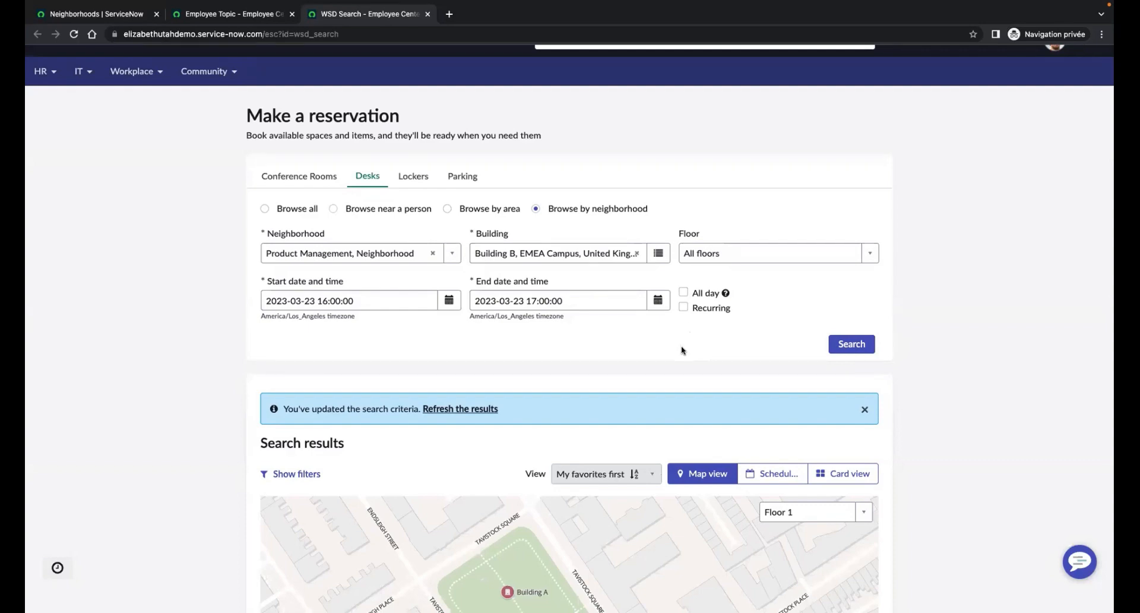
pyautogui.click(850, 346)
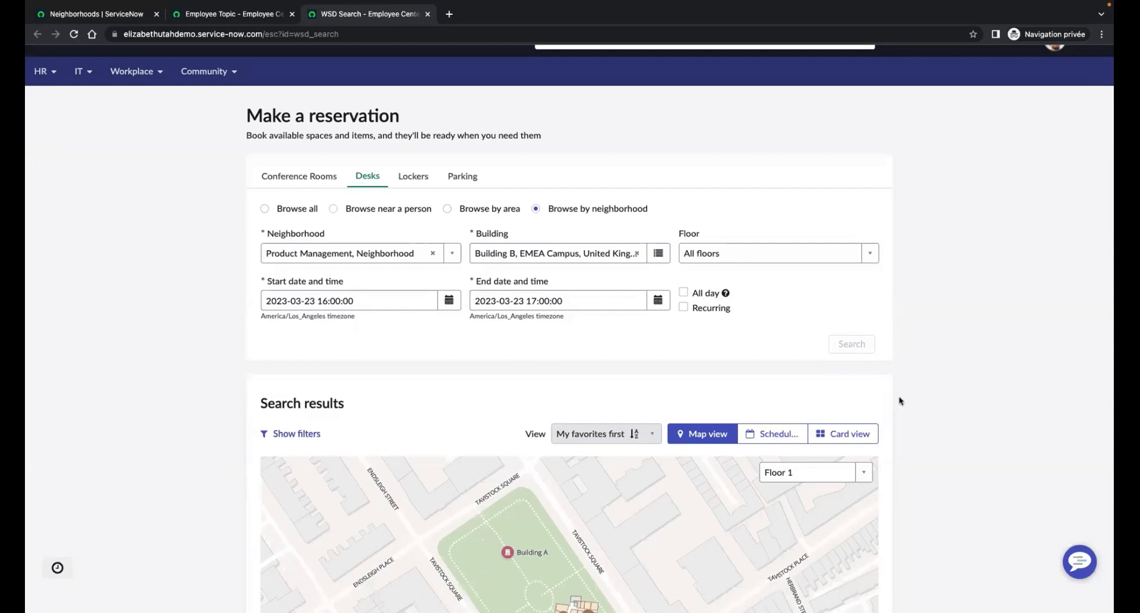
# Step: Examine the available desks on the Floor 1 map and view the space details of desk B1.0524
pyautogui.scroll(-2, 917, 429)
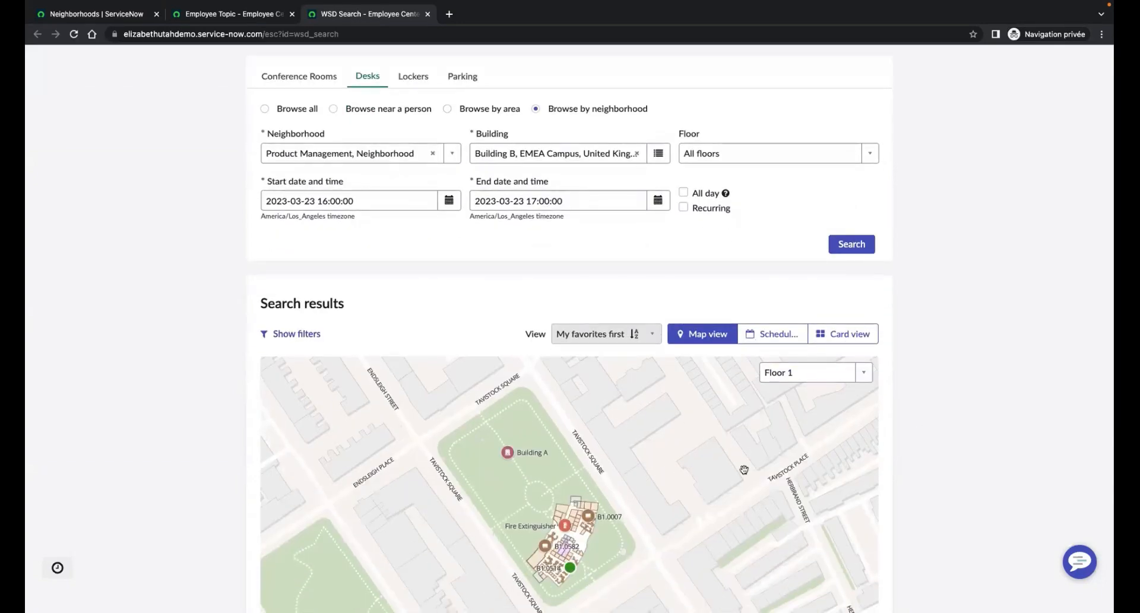
pyautogui.moveTo(677, 480); pyautogui.dragTo(701, 456)
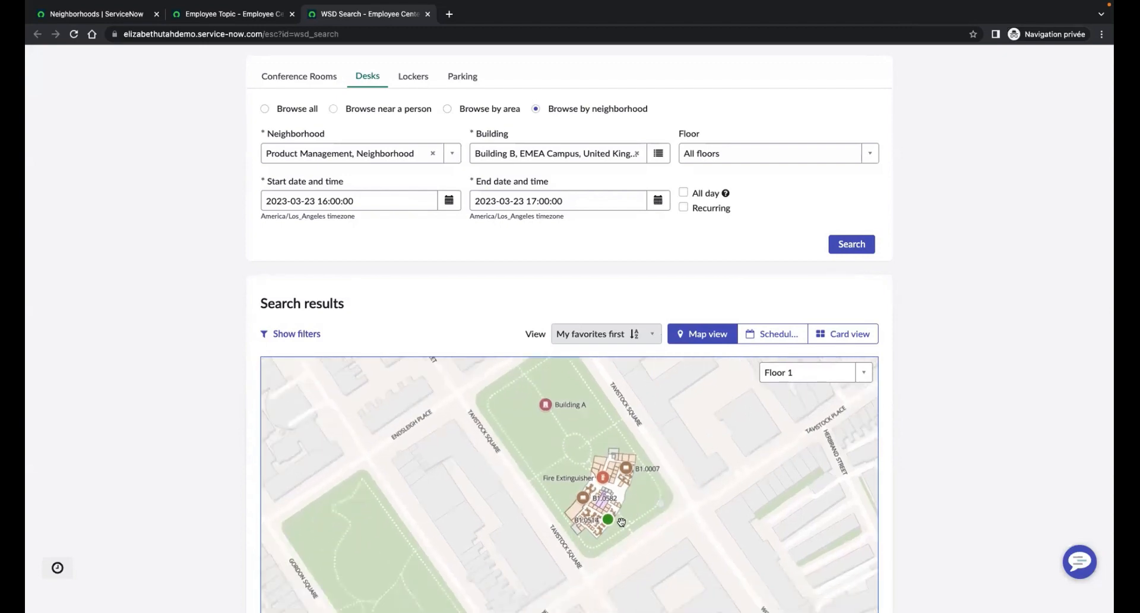
pyautogui.scroll(5, 621, 521)
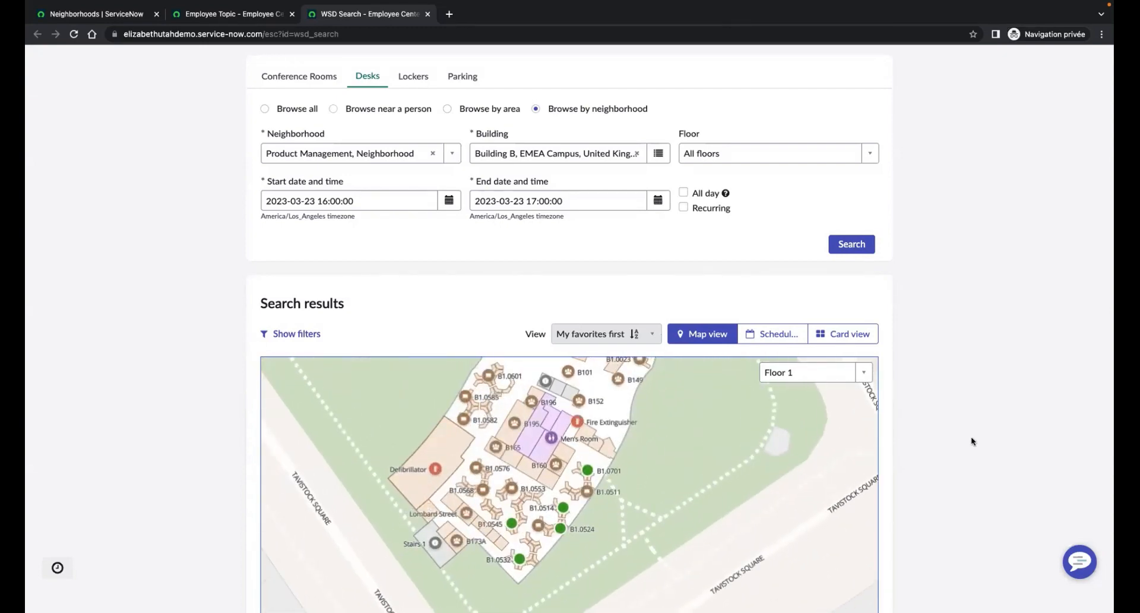
pyautogui.scroll(-3, 970, 436)
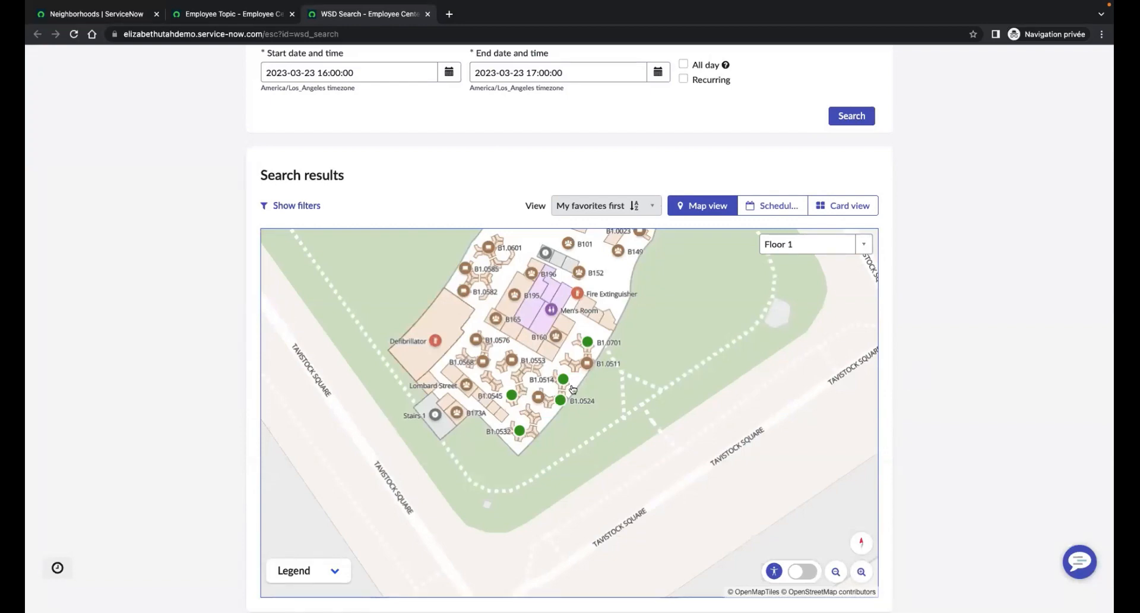
pyautogui.scroll(5, 572, 389)
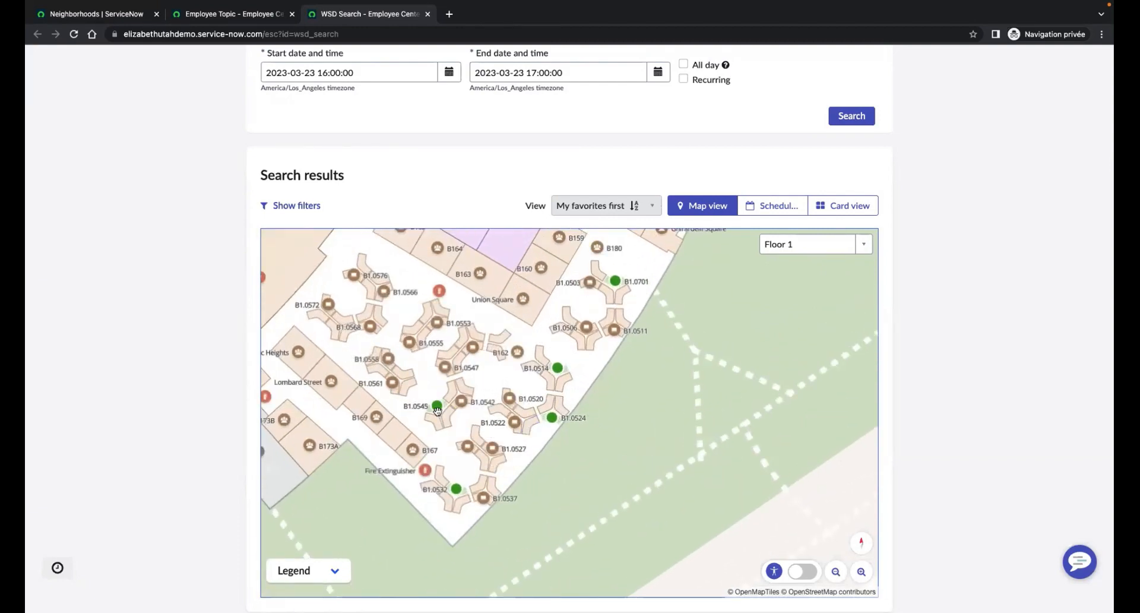
pyautogui.click(553, 418)
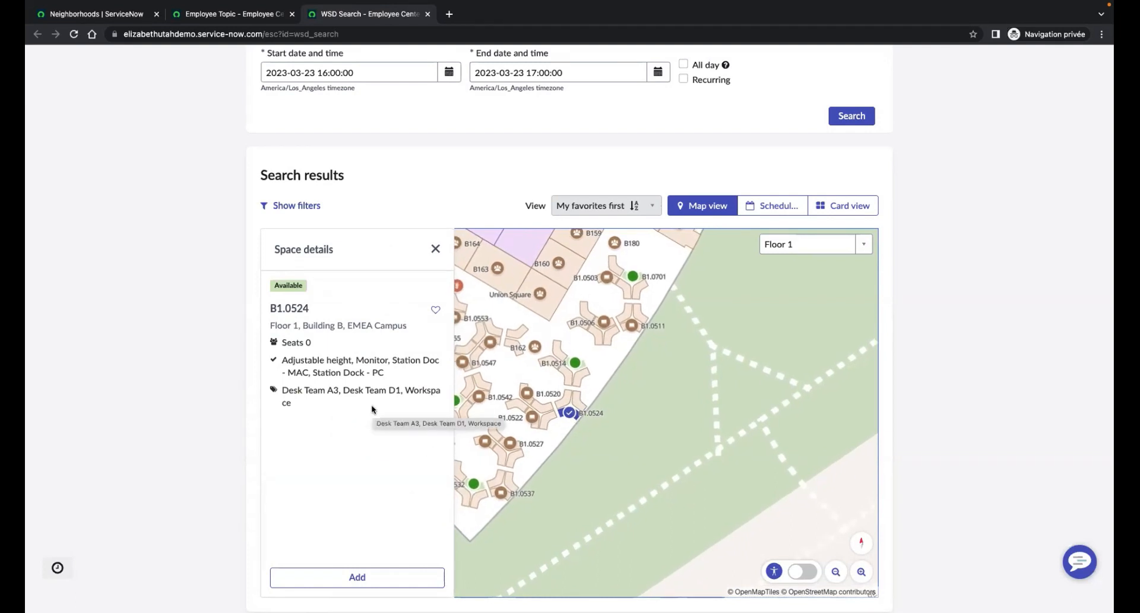
# Step: Check which neighborhoods can be chosen for the desk reservation, keeping Product Management selected
pyautogui.scroll(5, 219, 197)
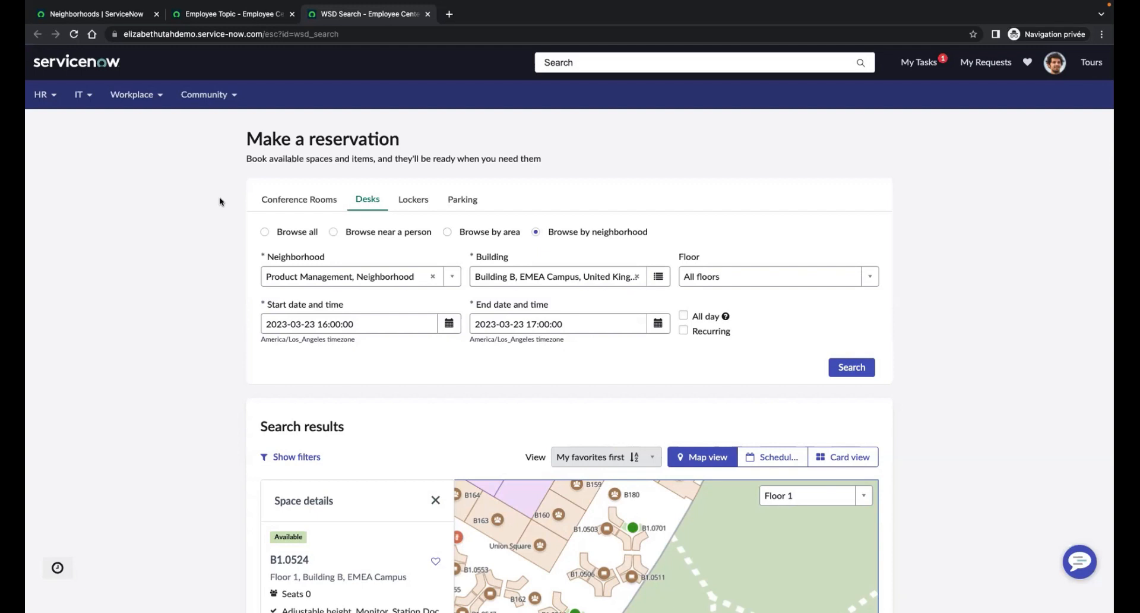
pyautogui.click(452, 277)
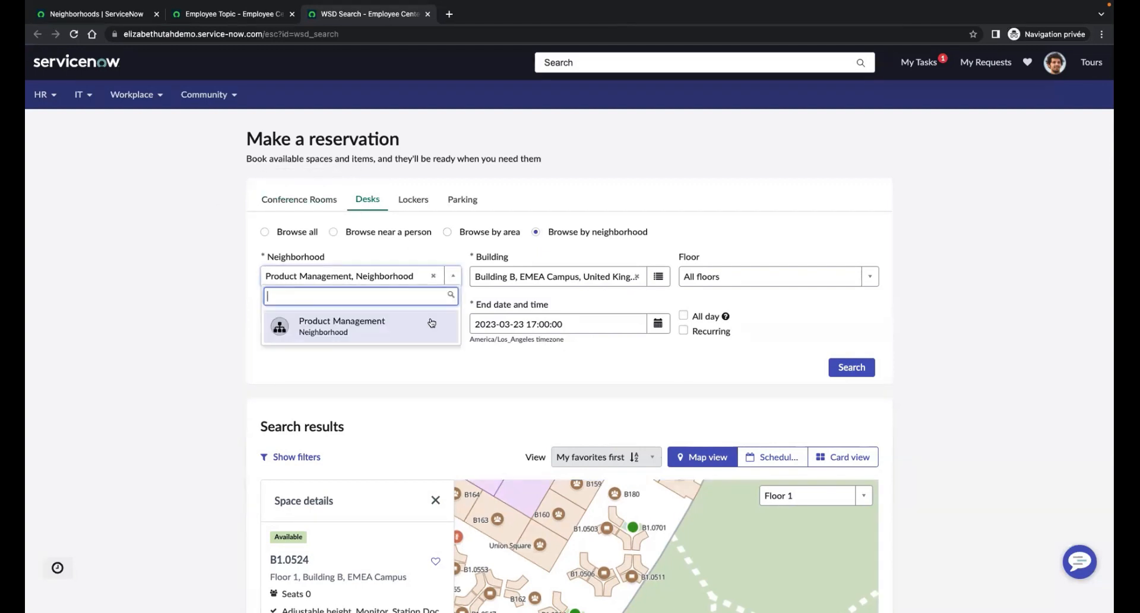
pyautogui.click(237, 353)
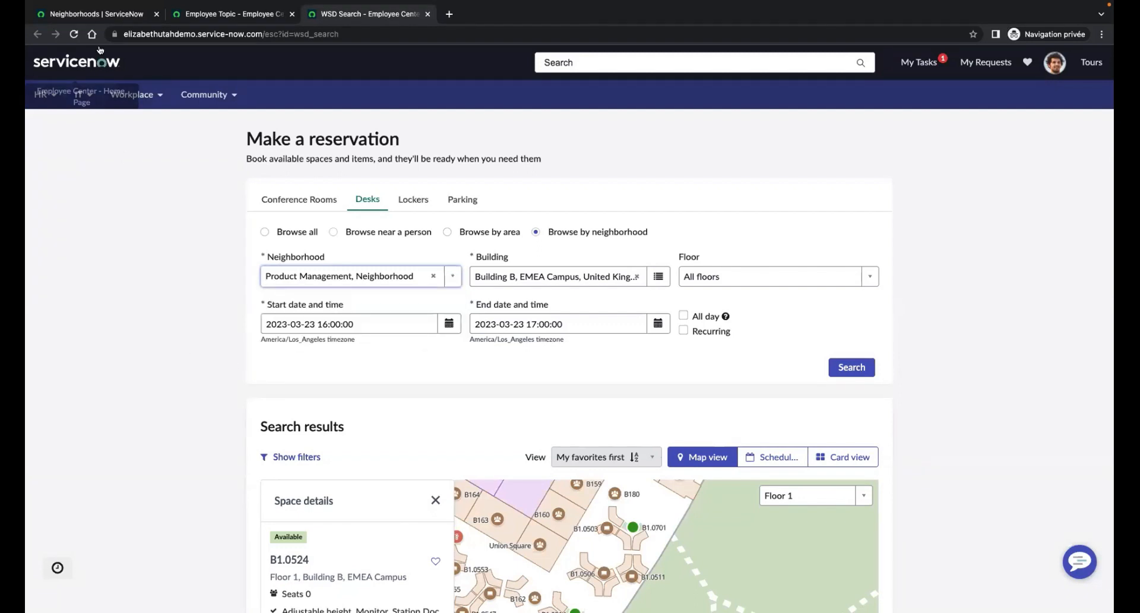
# Step: Return to the Neighborhoods list in the other browser tab and end the user impersonation
pyautogui.click(97, 14)
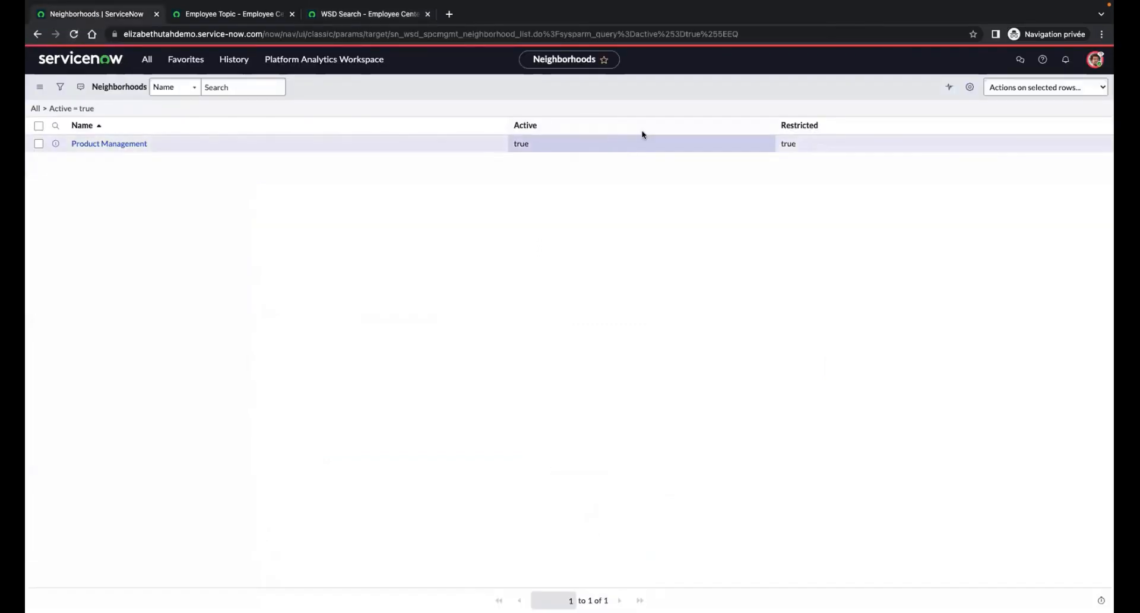
pyautogui.click(1095, 59)
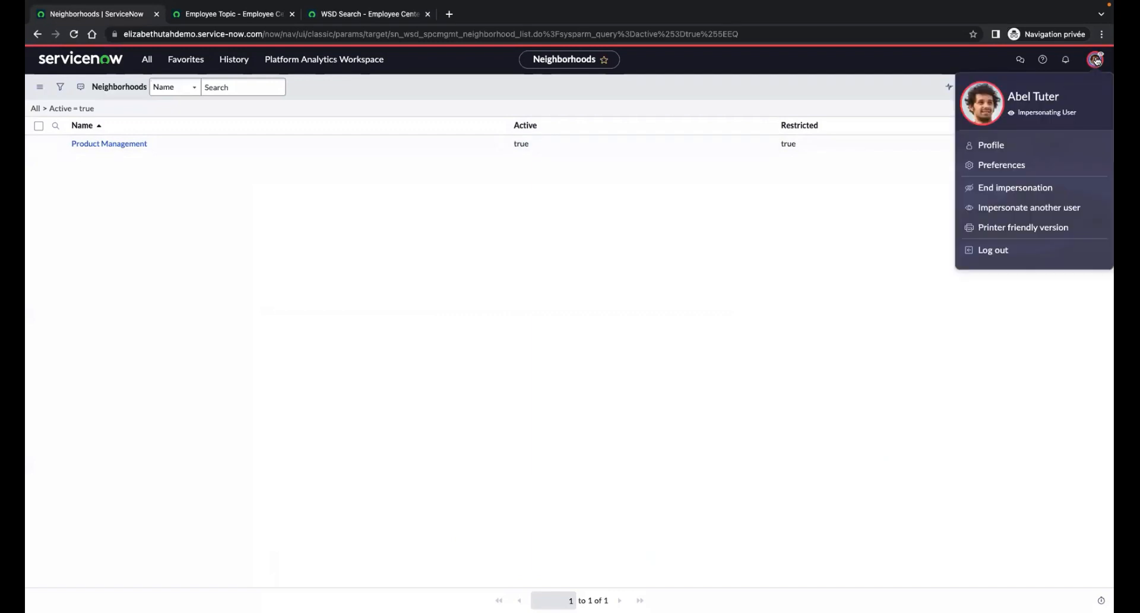
pyautogui.click(1015, 187)
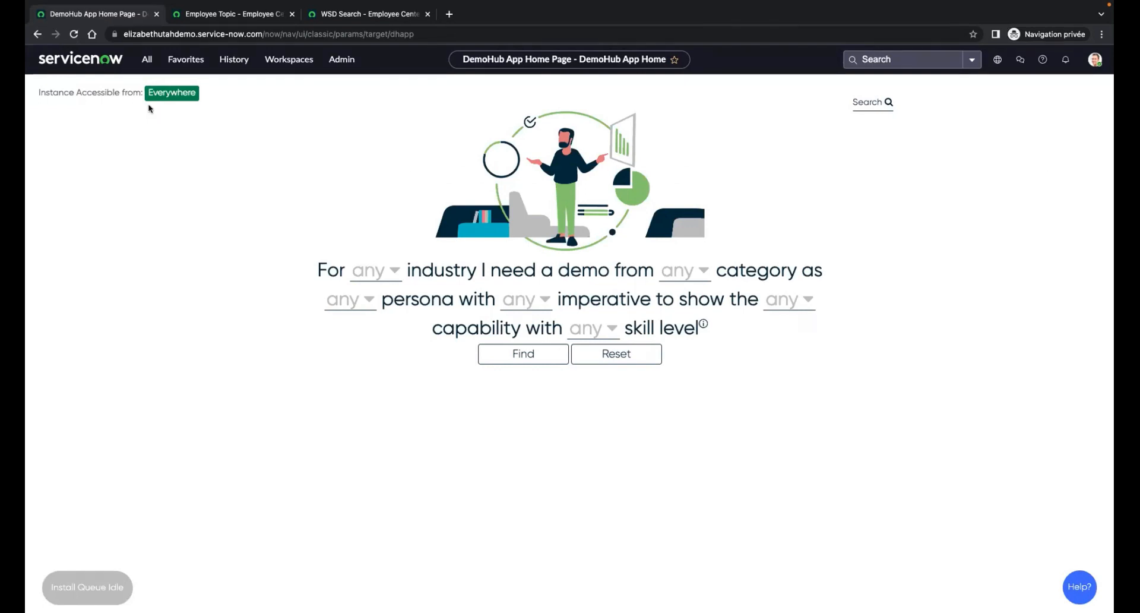
# Step: Find the Neighborhood modules by filtering the navigator for "neighbor" and open the list of all neighborhoods
pyautogui.click(149, 60)
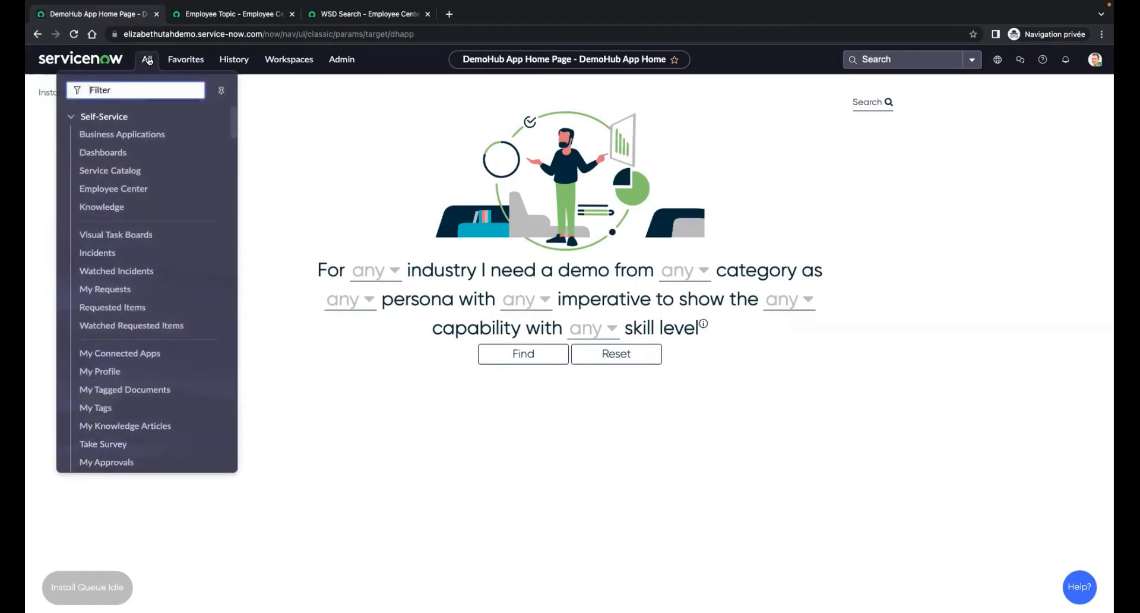
pyautogui.write('neighborh')
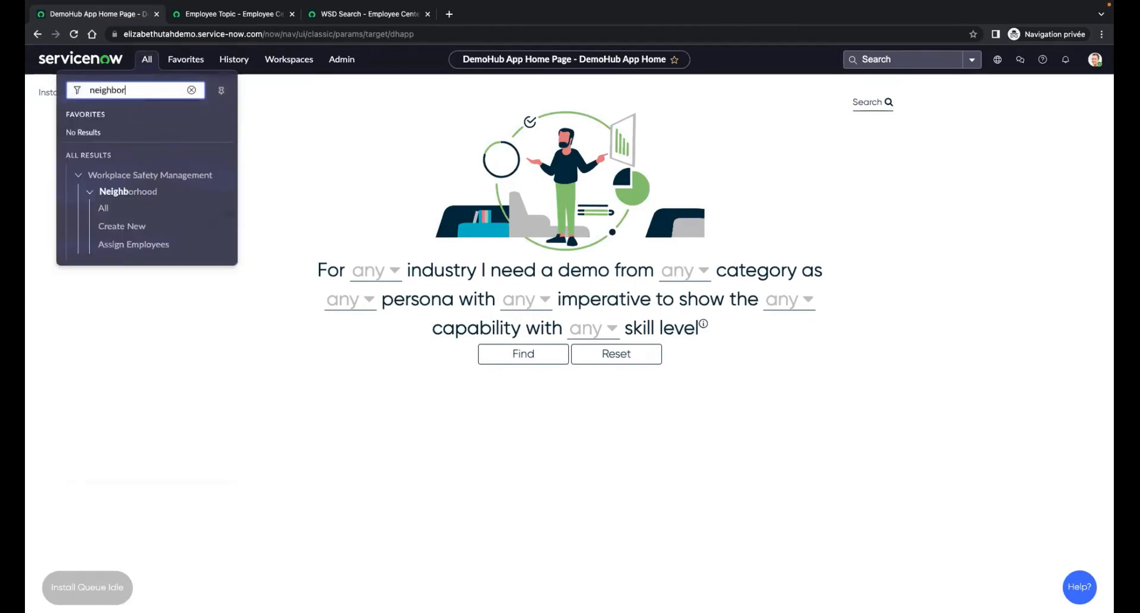
pyautogui.click(102, 209)
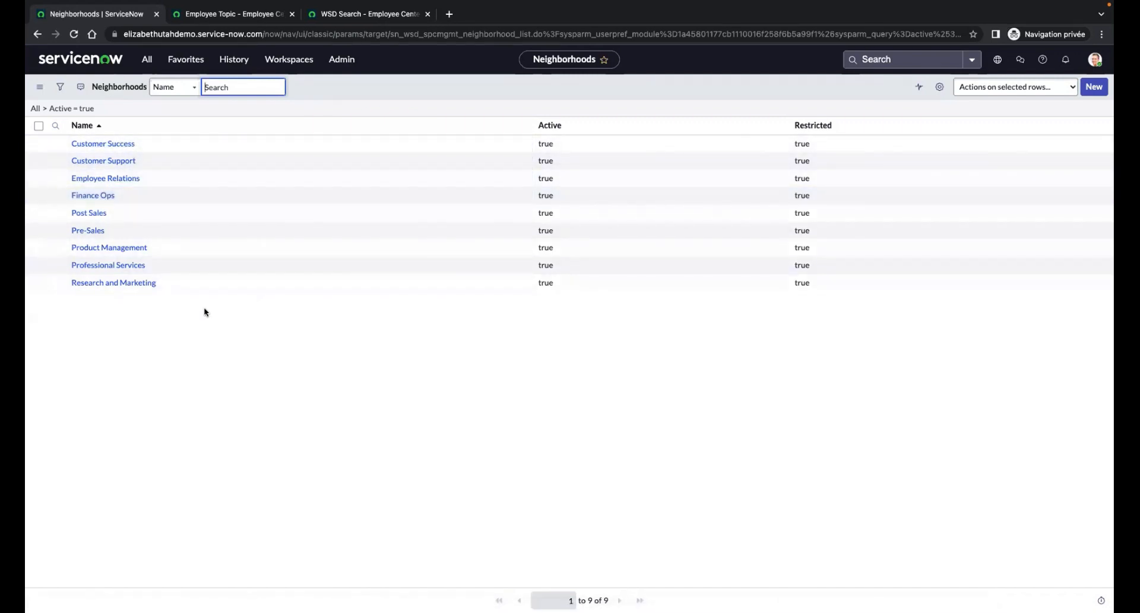
# Step: Open the Finance Ops neighborhood record and review its assigned spaces
pyautogui.click(92, 198)
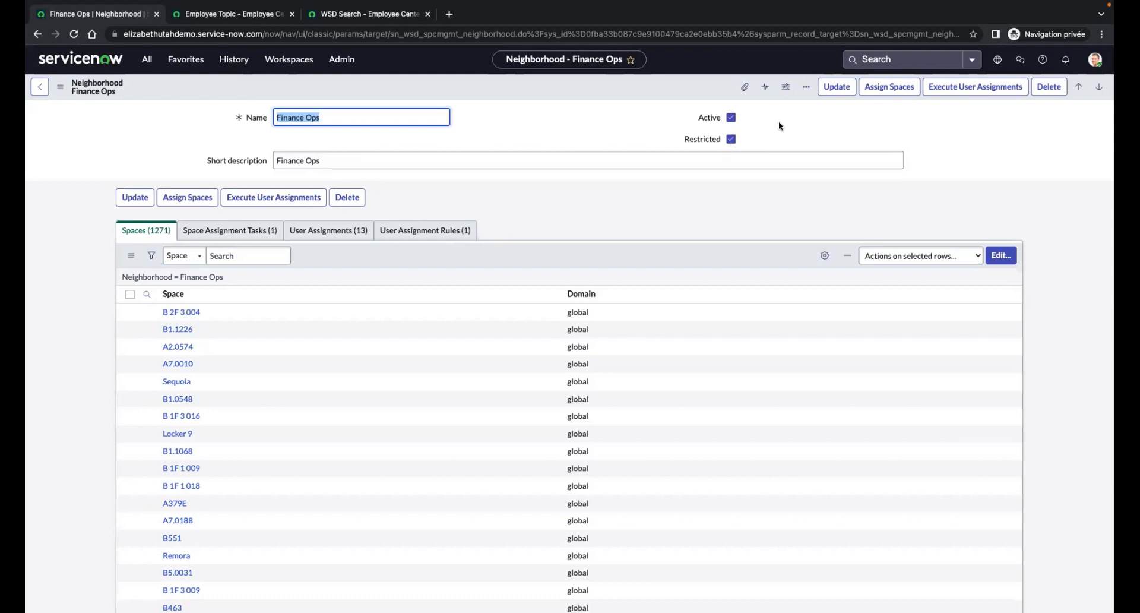
pyautogui.scroll(-1, 779, 121)
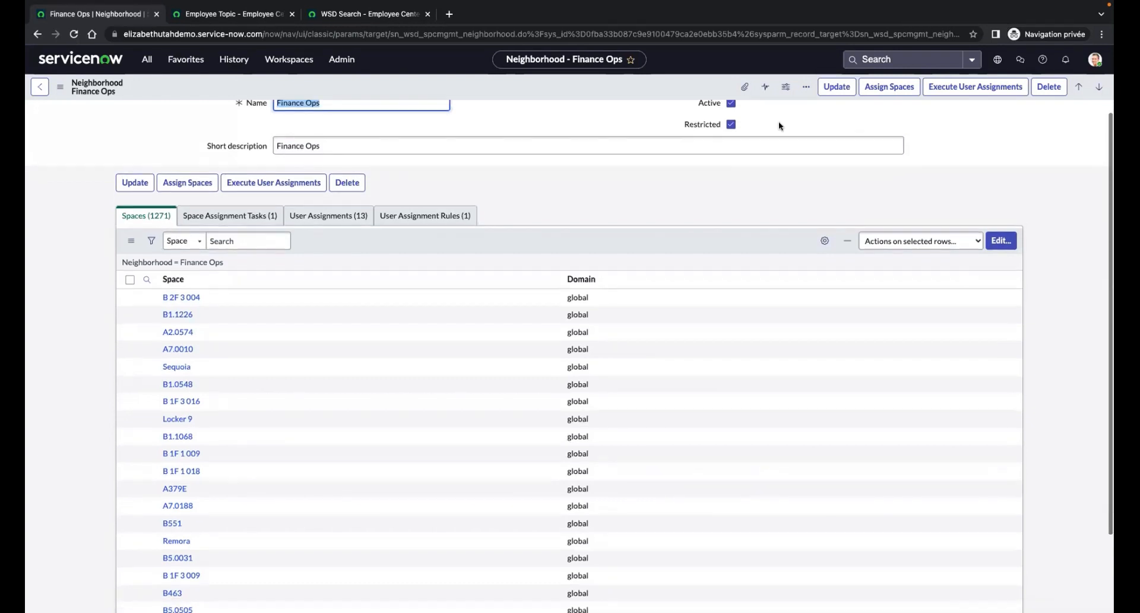
pyautogui.scroll(1, 749, 188)
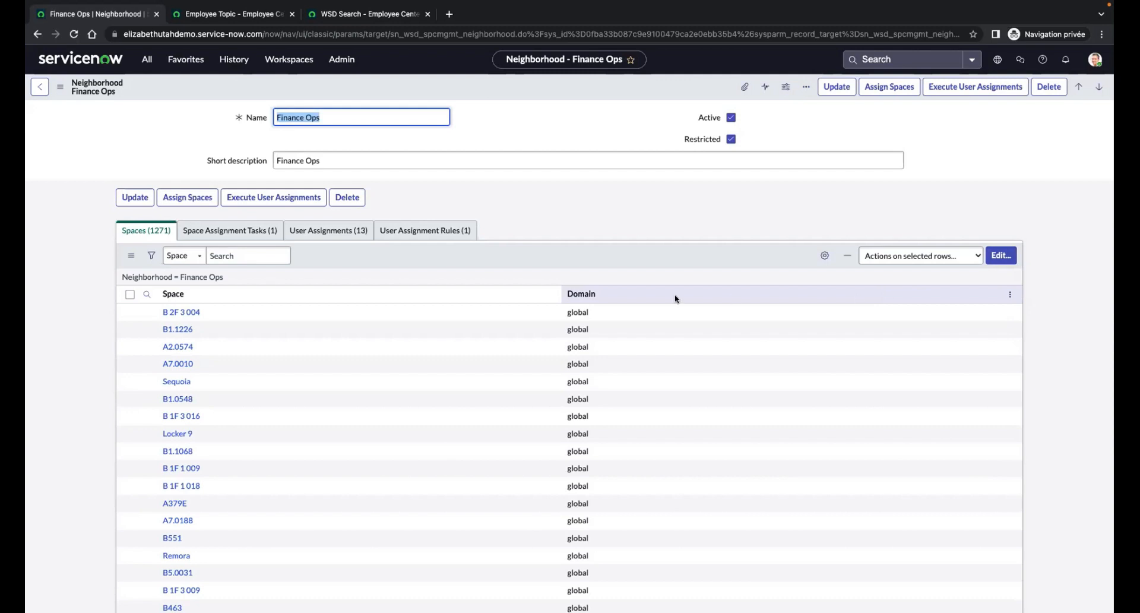
# Step: Review the Finance Ops space assignment task, including its table and filter, and return to the neighborhood record
pyautogui.click(254, 235)
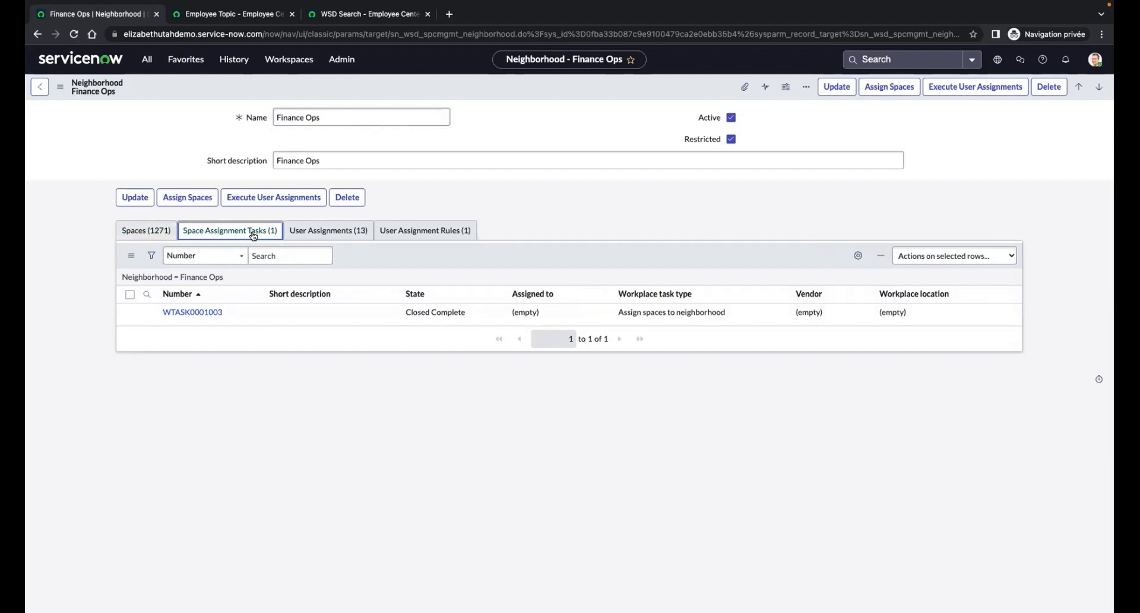
pyautogui.click(204, 312)
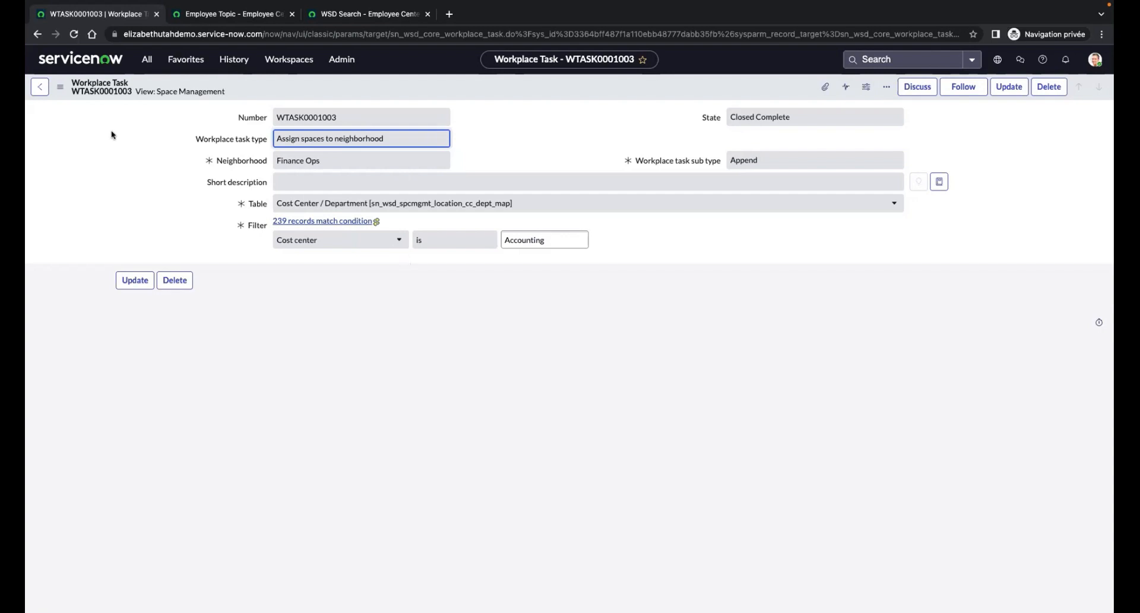
pyautogui.click(39, 87)
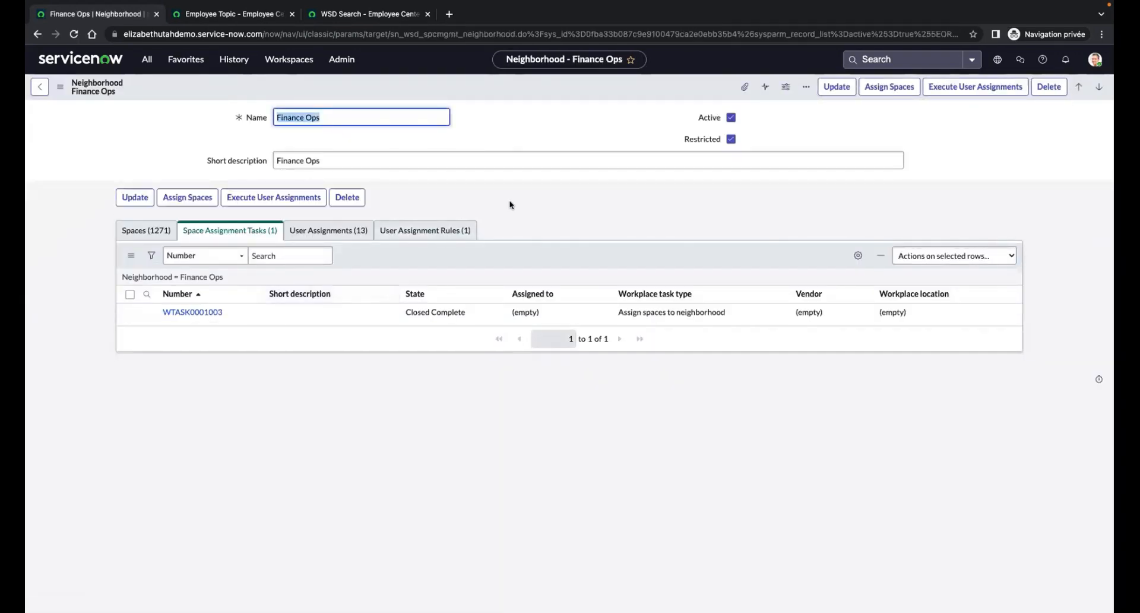
# Step: Review the Finance Ops user assignments and how their members are edited, leaving the member list without saving
pyautogui.click(343, 231)
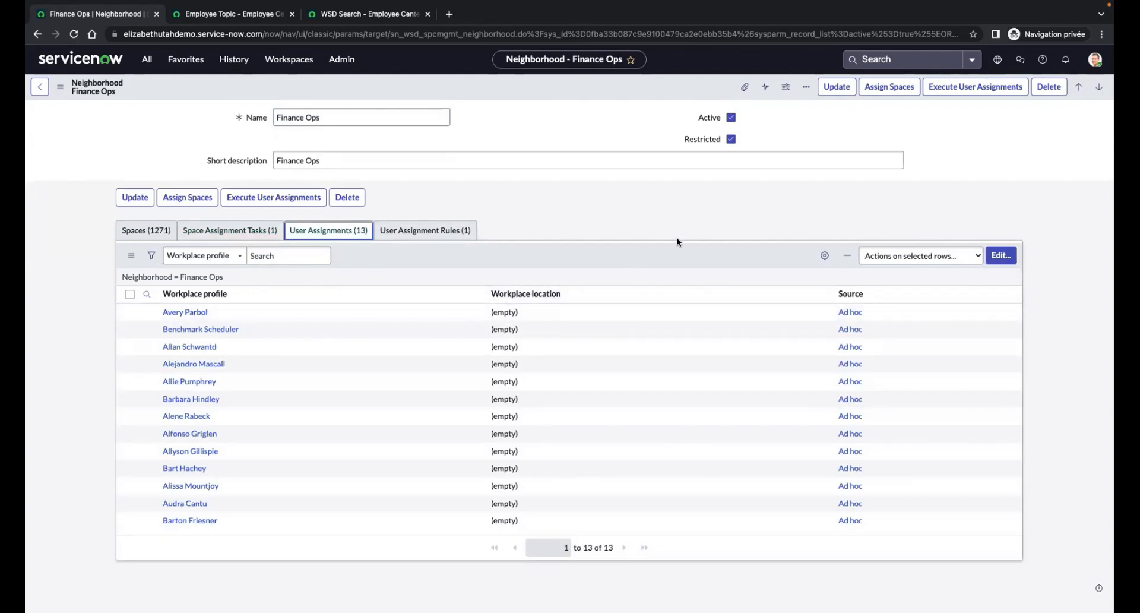
pyautogui.click(1002, 255)
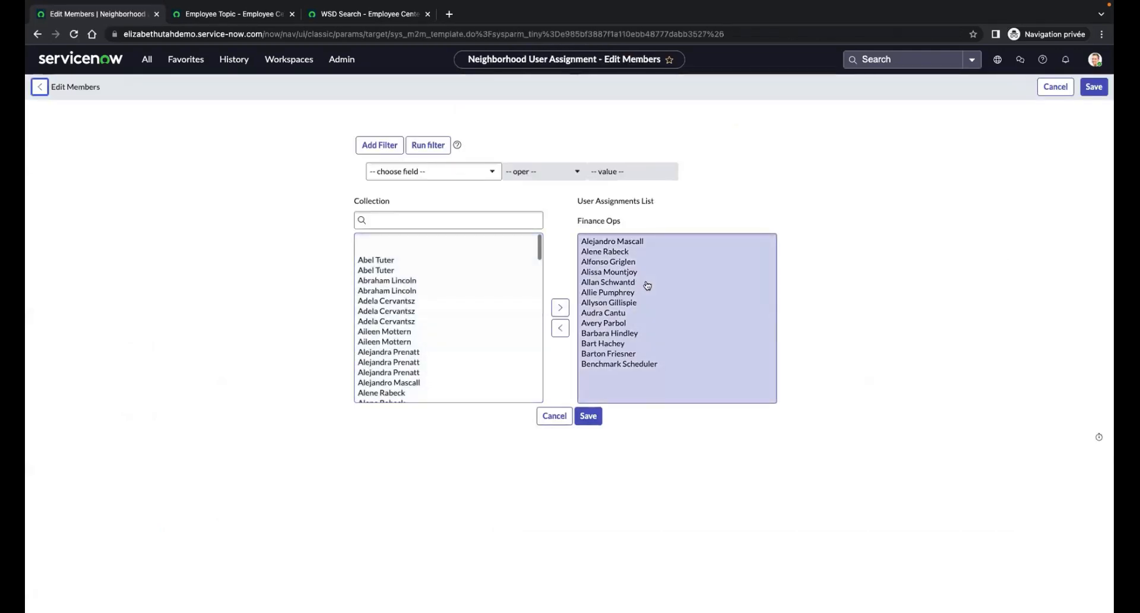
pyautogui.click(408, 302)
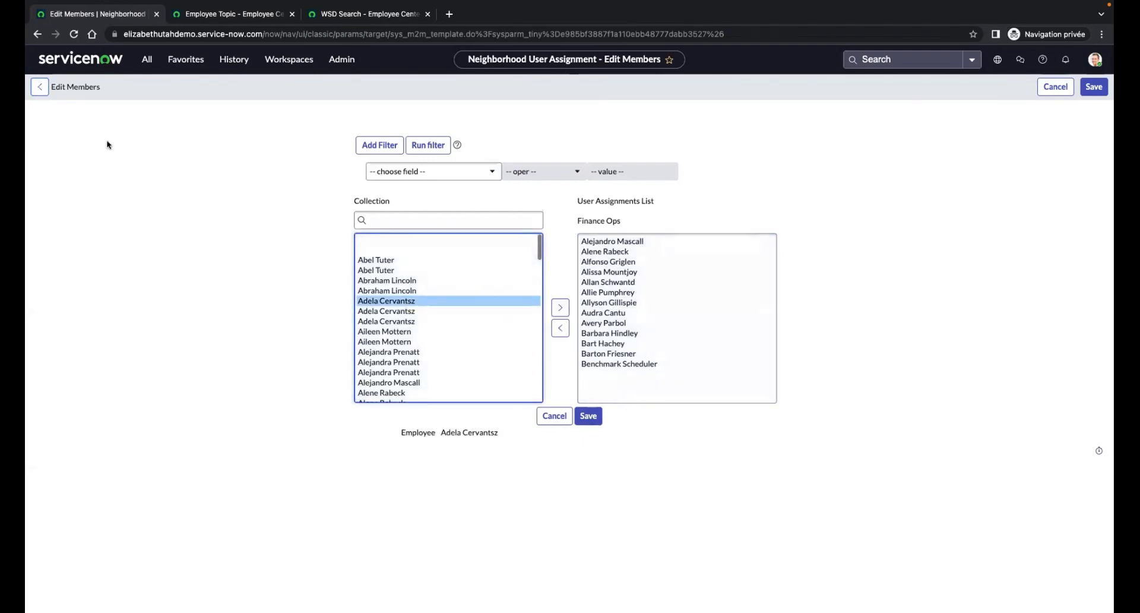
pyautogui.click(39, 88)
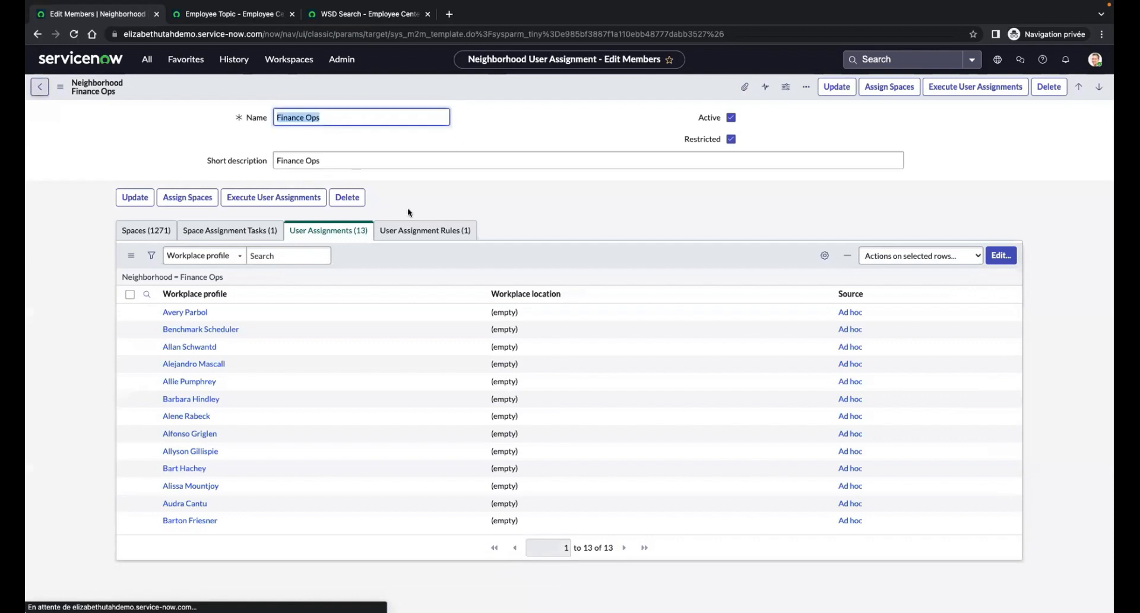
# Step: Examine the Finance Building 1 user assignment rule and the fields available for its filter condition, and go back to the neighborhood
pyautogui.click(406, 231)
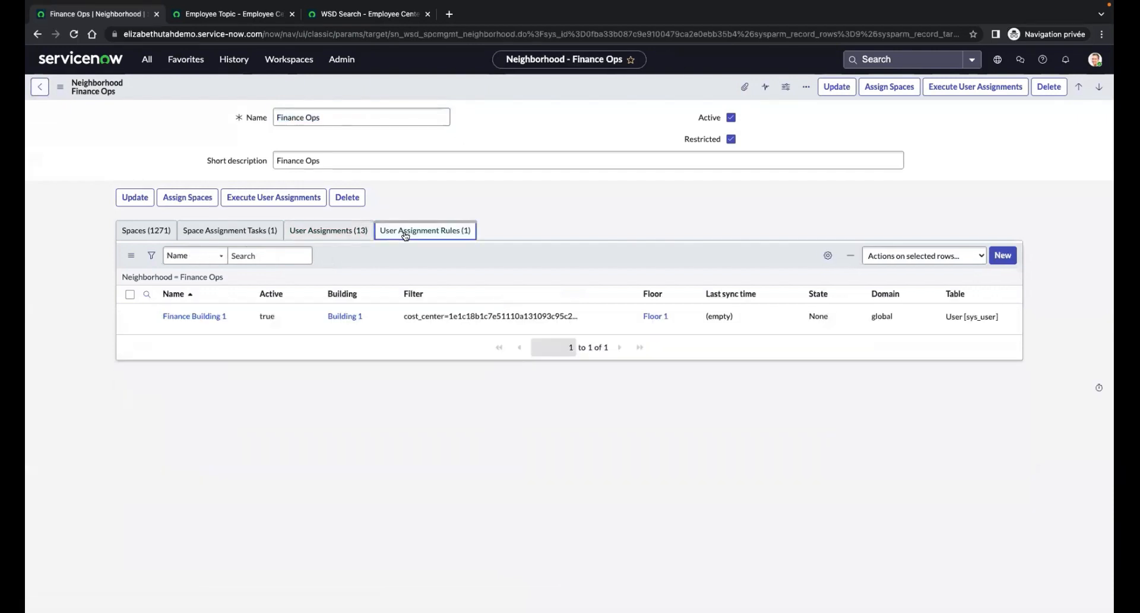
pyautogui.click(202, 317)
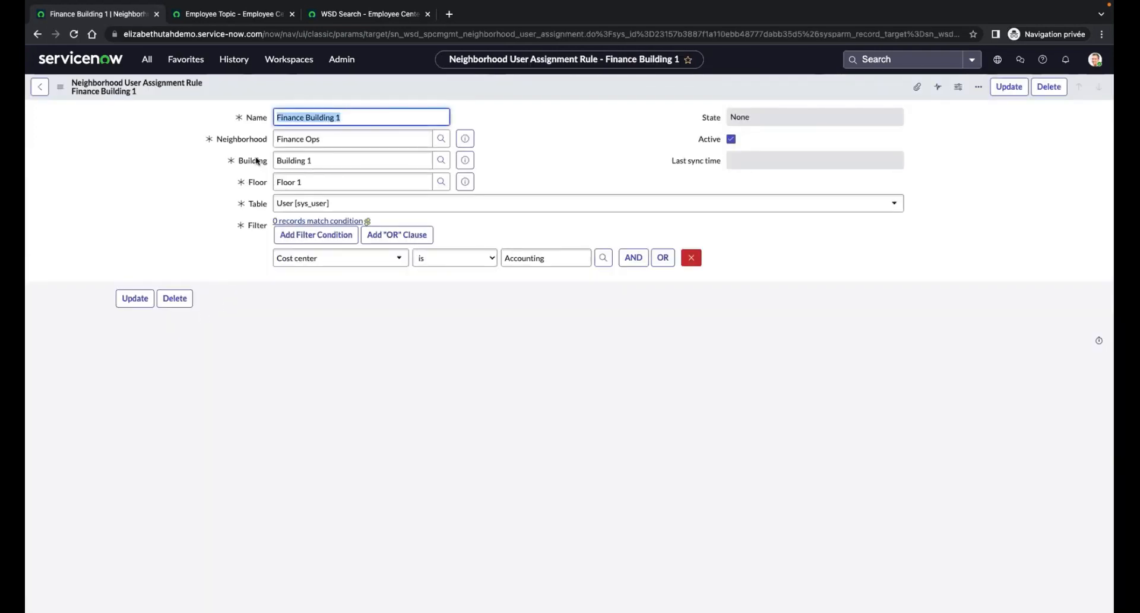
pyautogui.click(357, 117)
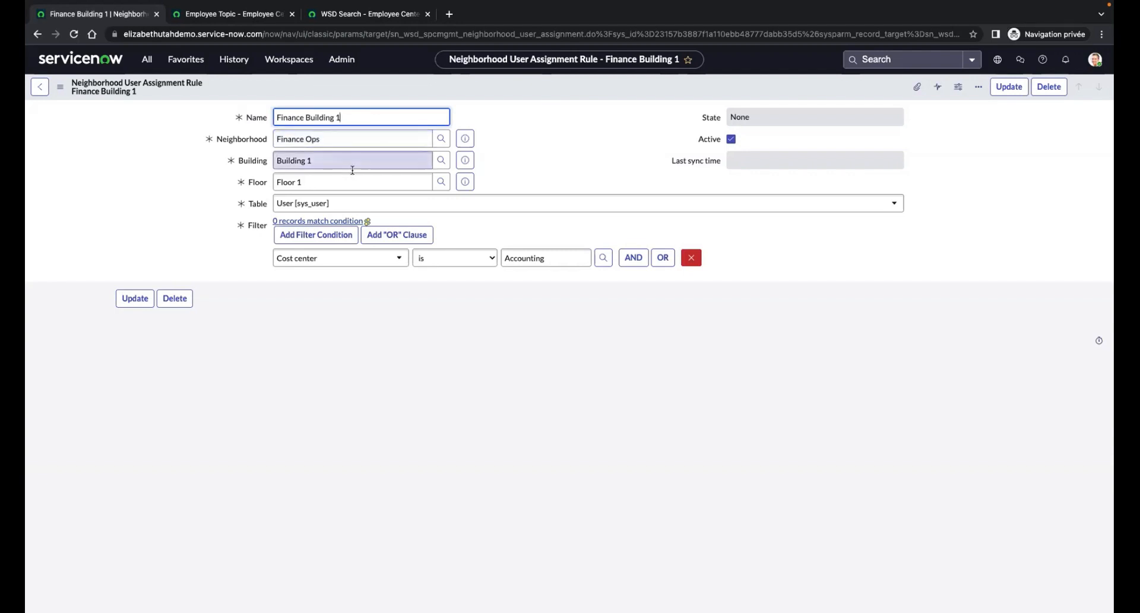
pyautogui.click(395, 257)
pyautogui.scroll(-1, 372, 370)
pyautogui.scroll(-1, 372, 370)
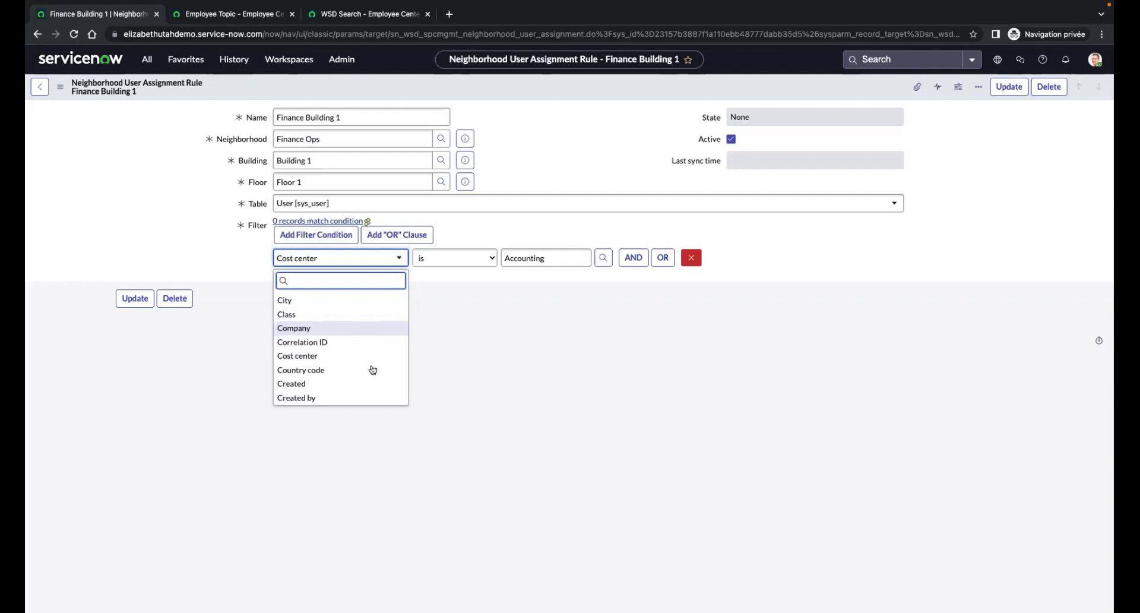
pyautogui.click(40, 88)
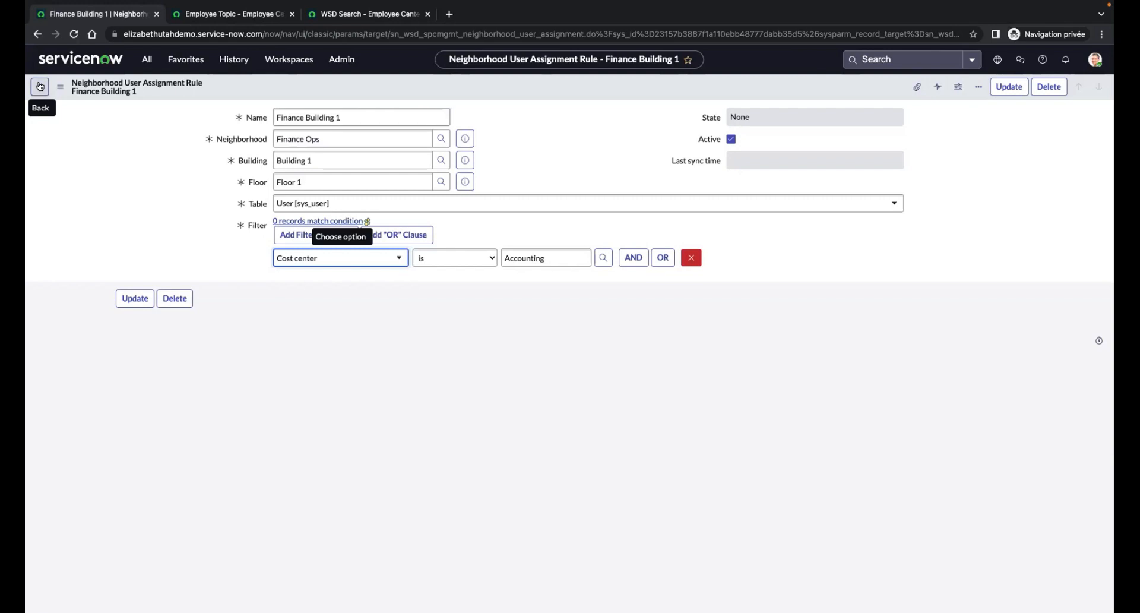
pyautogui.click(41, 87)
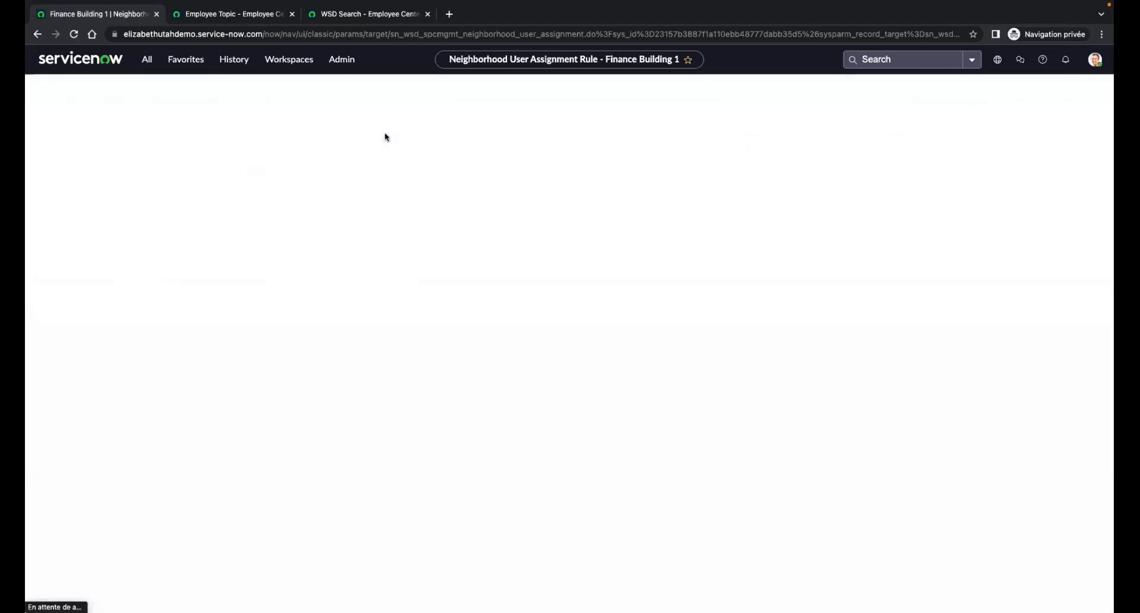